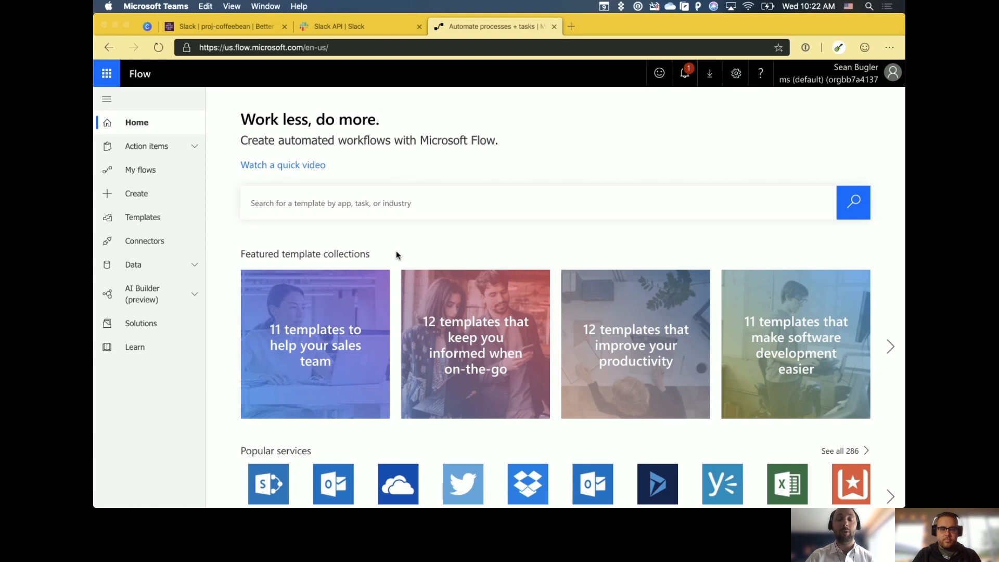
Start building a new automated flow from blank in My flows
click(154, 169)
click(152, 174)
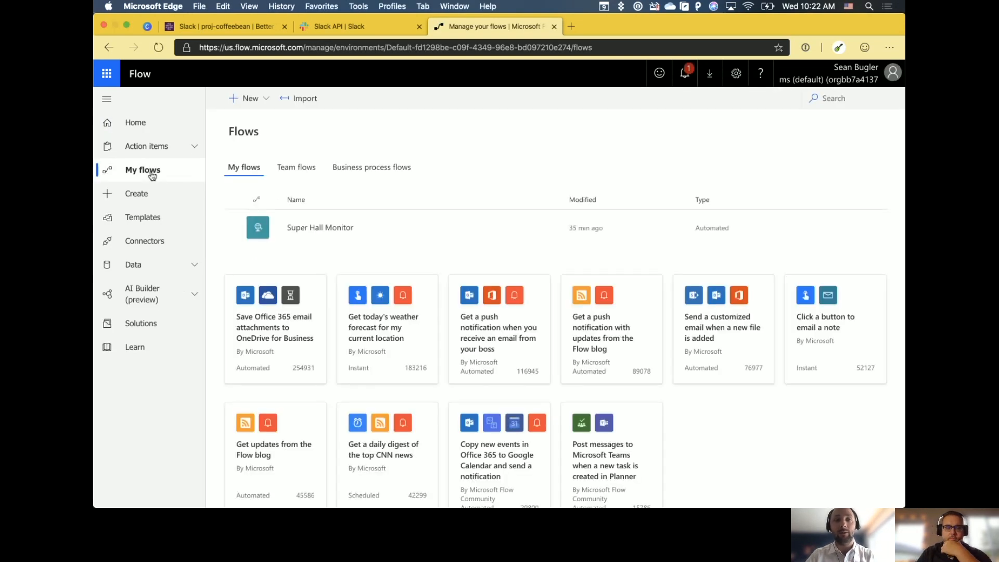
click(262, 99)
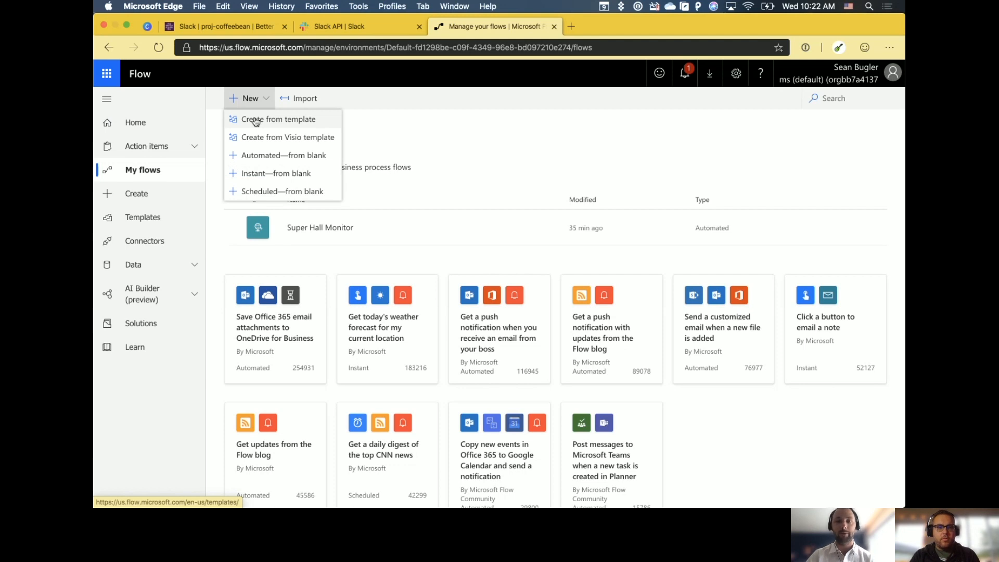
click(253, 157)
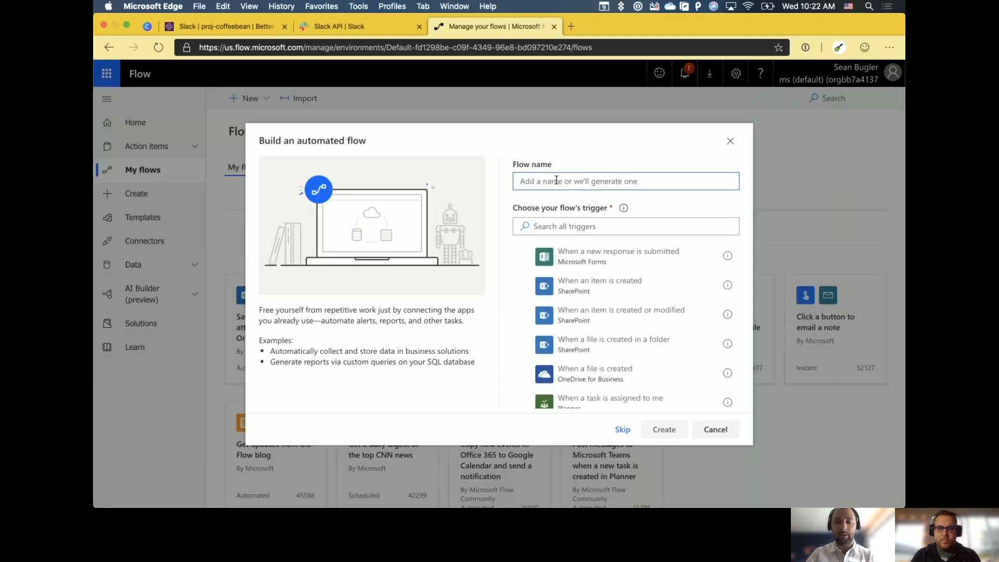
Try to name the automated flow Hall Monitor and find an http trigger for it
text(Hall Monitor)
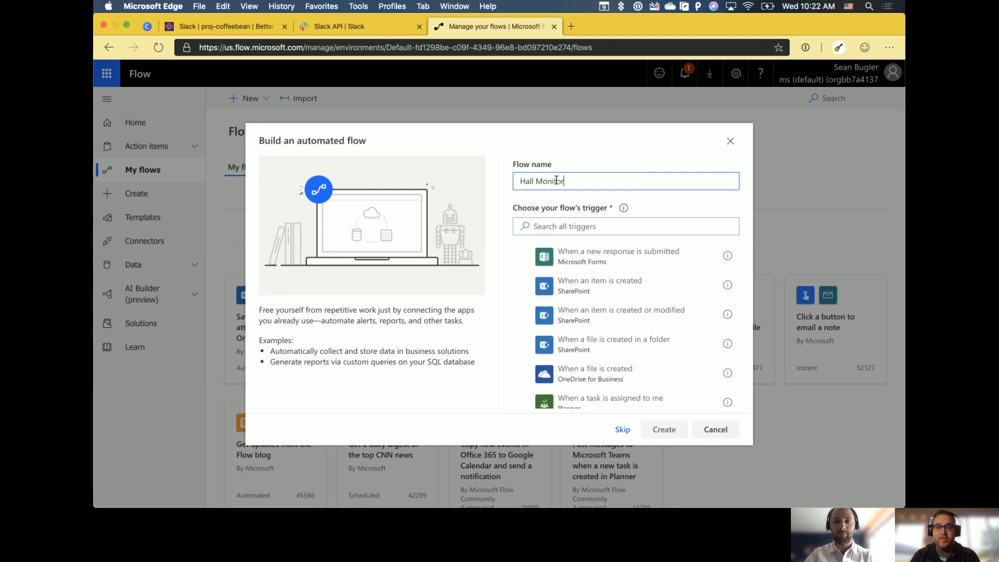
click(569, 226)
text(http)
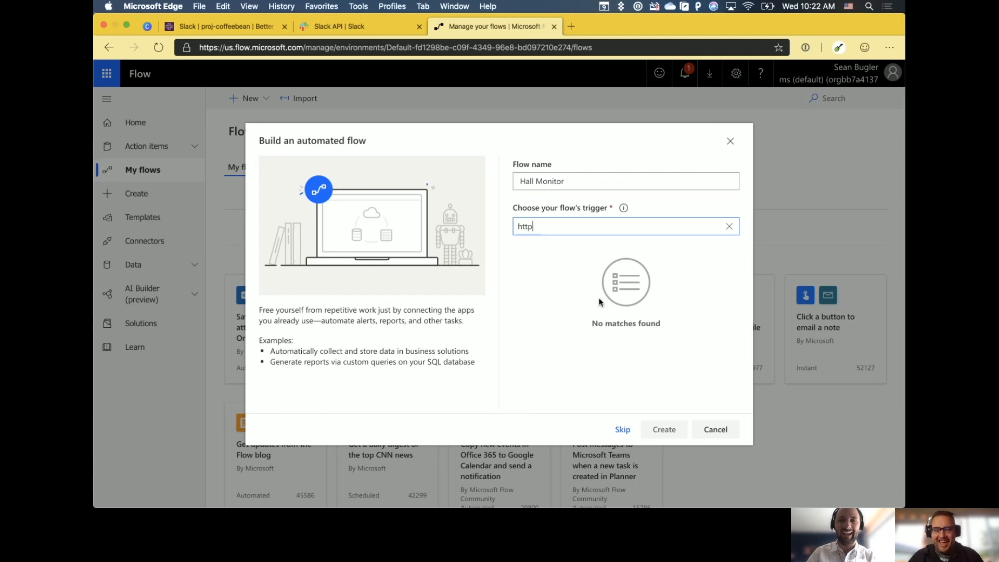
Skip the initial trigger setup, search for http, and set "When a HTTP request is received" as the flow's trigger
click(618, 431)
click(447, 128)
text(http)
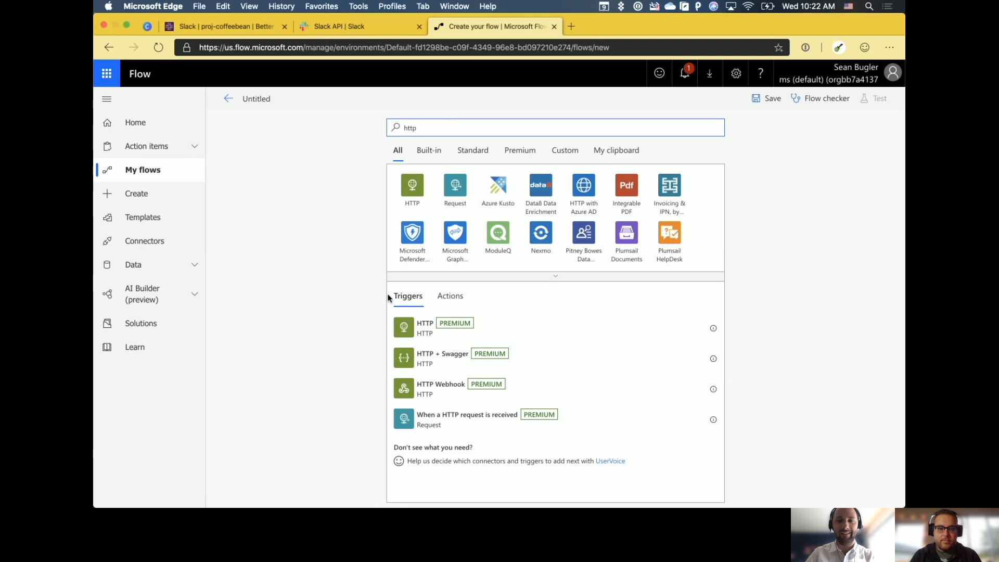
click(454, 426)
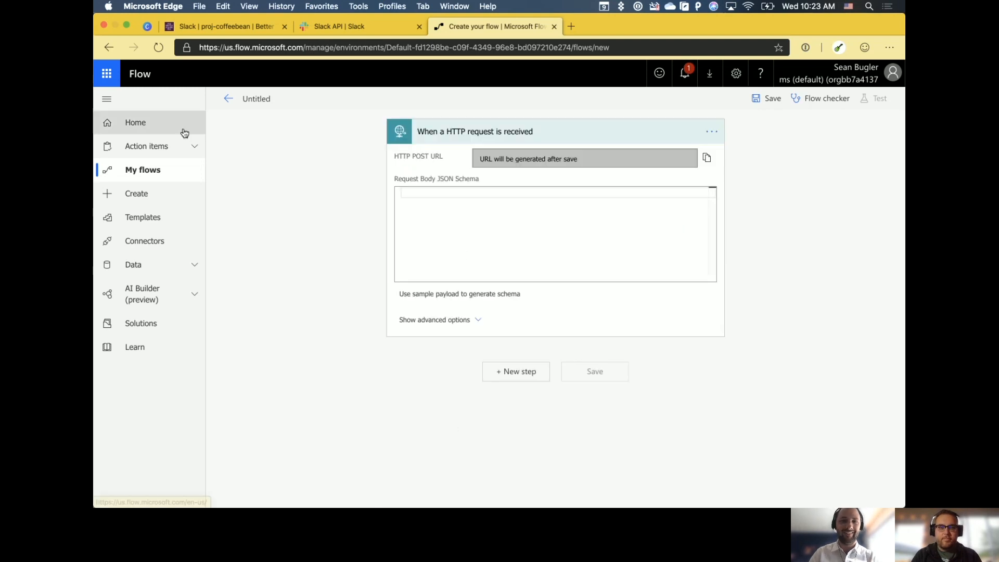
Rename the untitled flow as Hall Monitor
click(250, 99)
text(Hill Monitor)
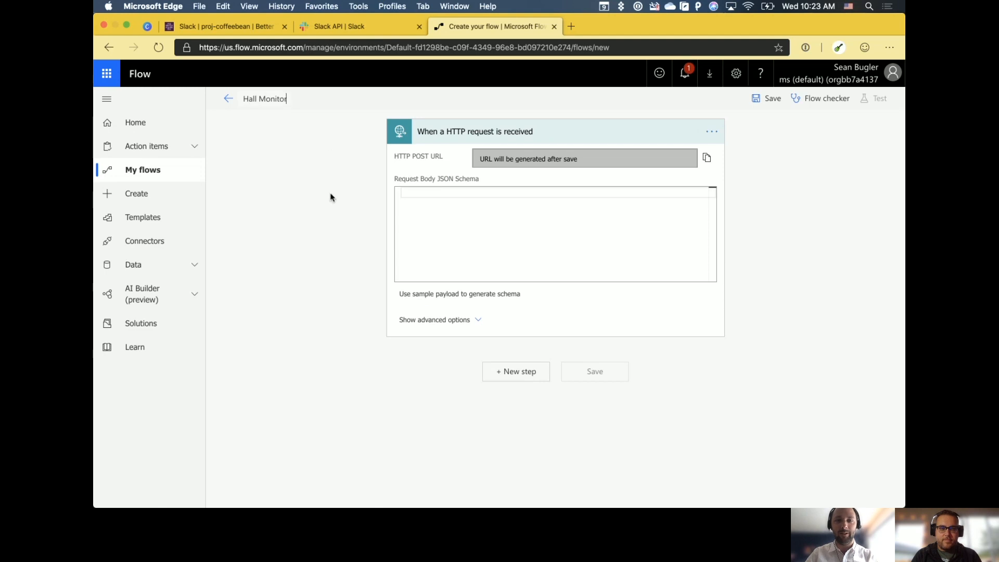
click(468, 228)
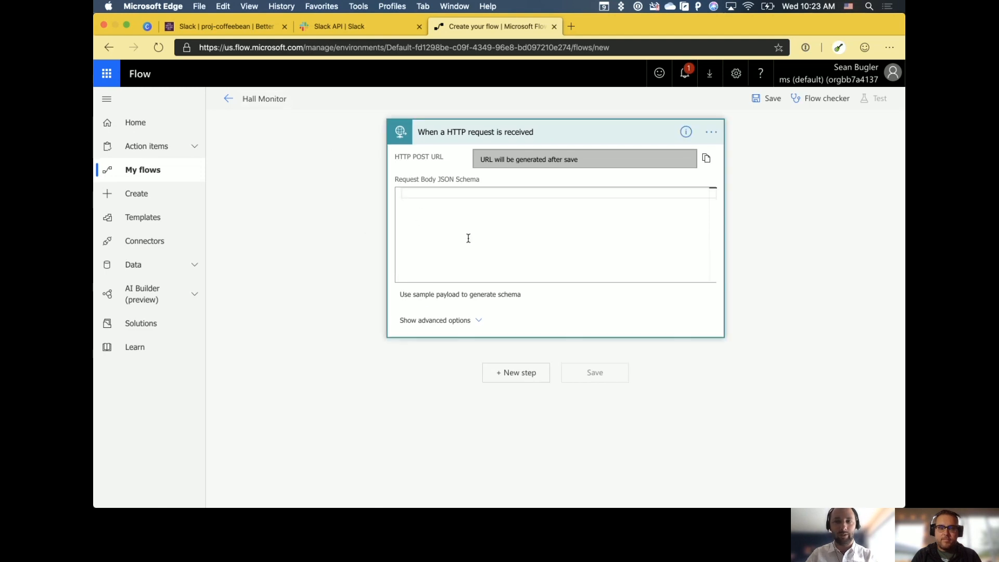
Add a Request Response action after the HTTP trigger, and save the flow to generate the trigger's HTTP POST URL
click(508, 375)
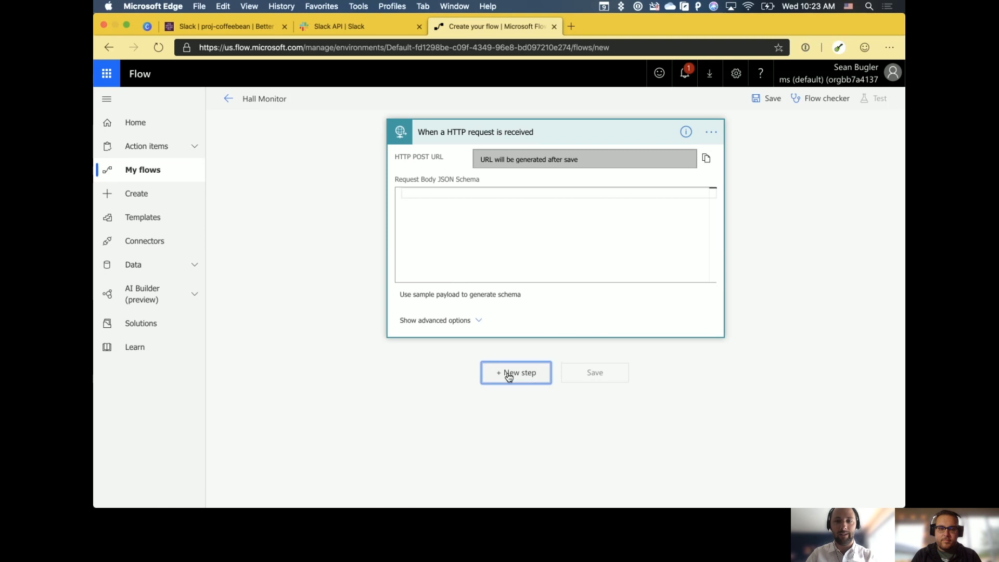
click(471, 209)
text(response)
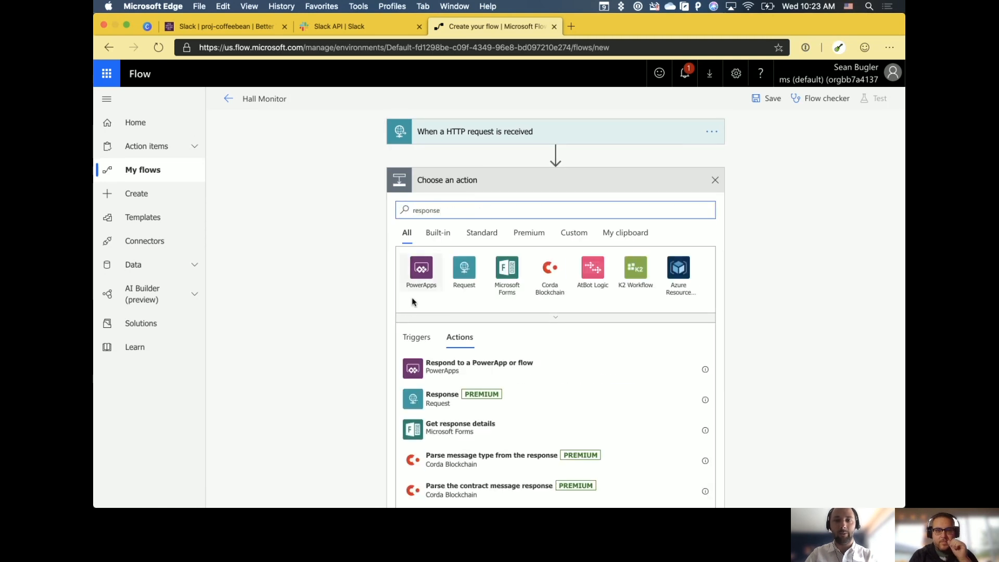
click(439, 406)
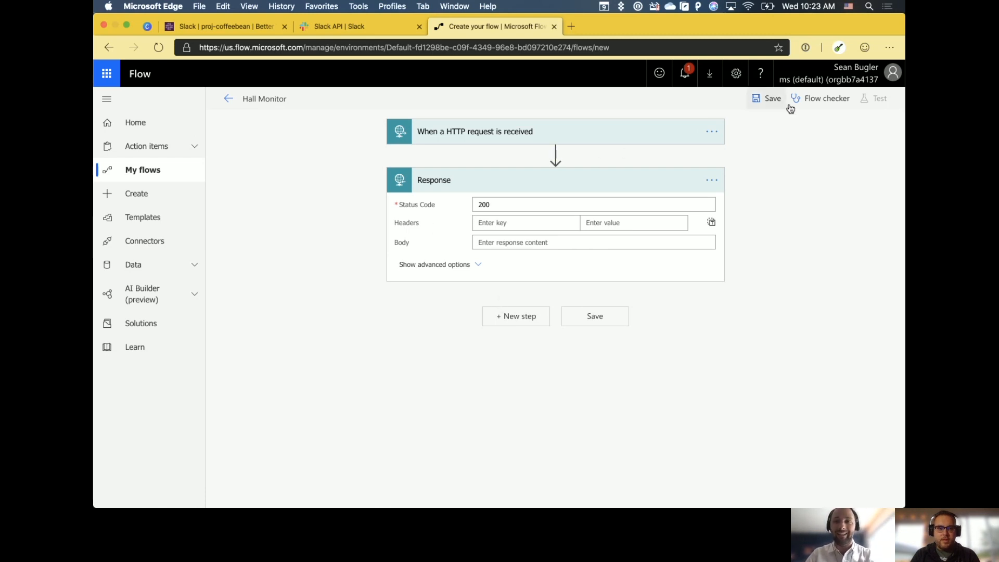
click(773, 99)
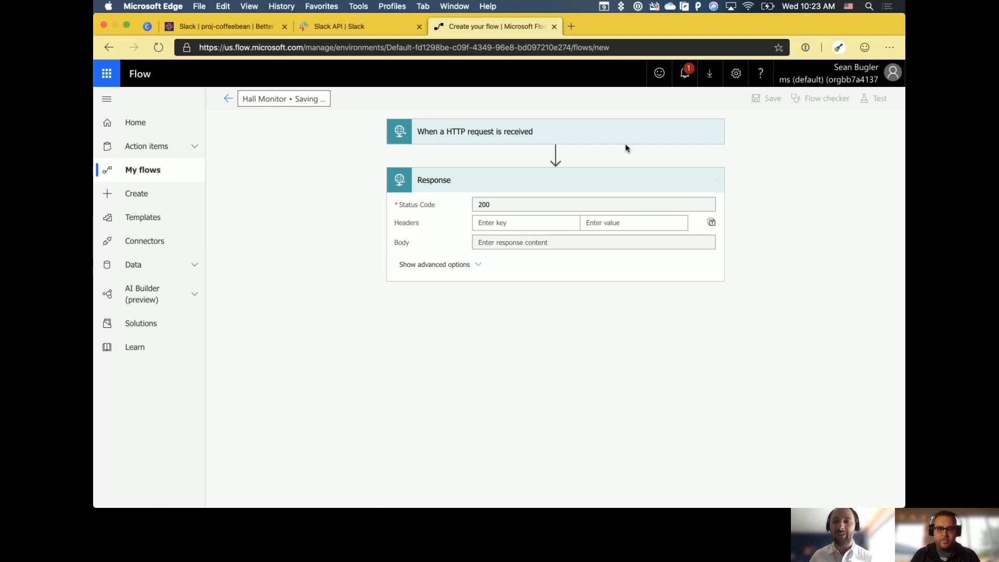
click(583, 134)
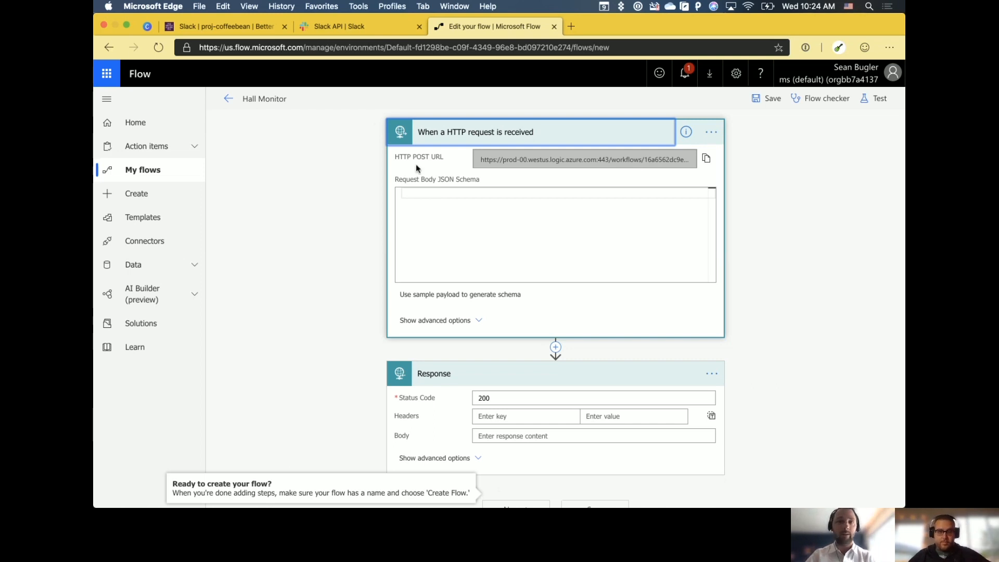
Switch to the Slack API site and create a new app named Hall Monitor in the Better Things workspace
click(368, 25)
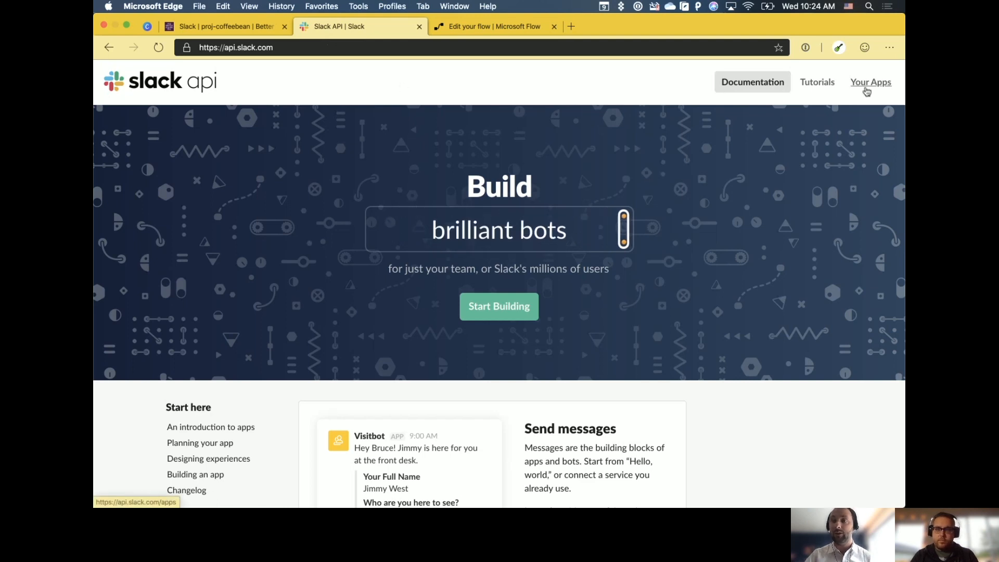
click(867, 92)
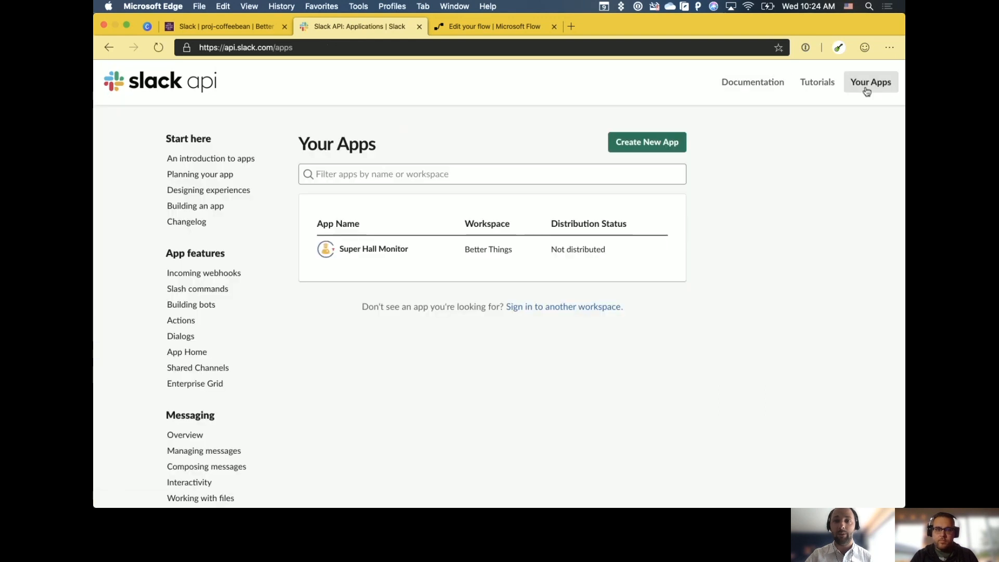
click(646, 146)
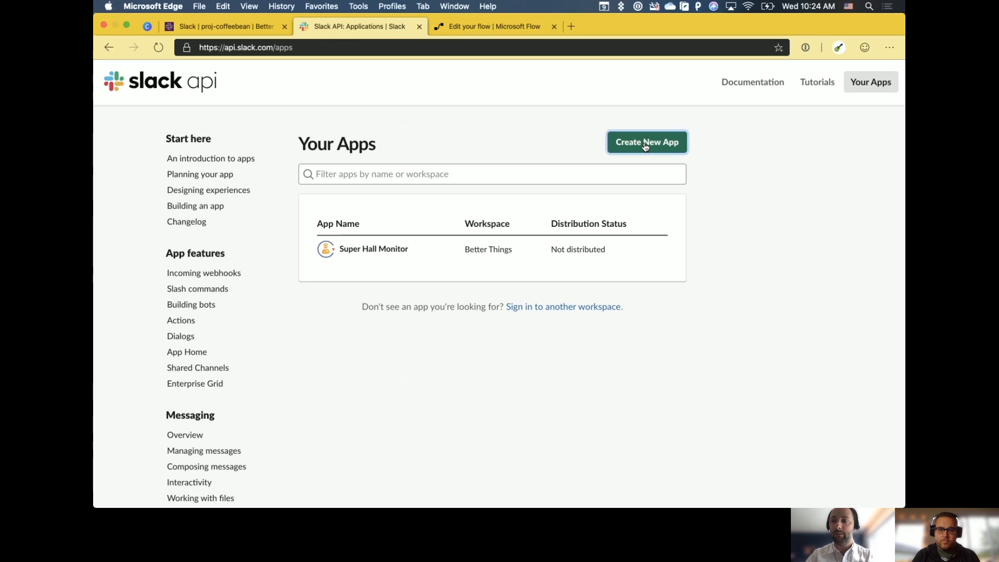
click(462, 167)
text(Hall Monitor)
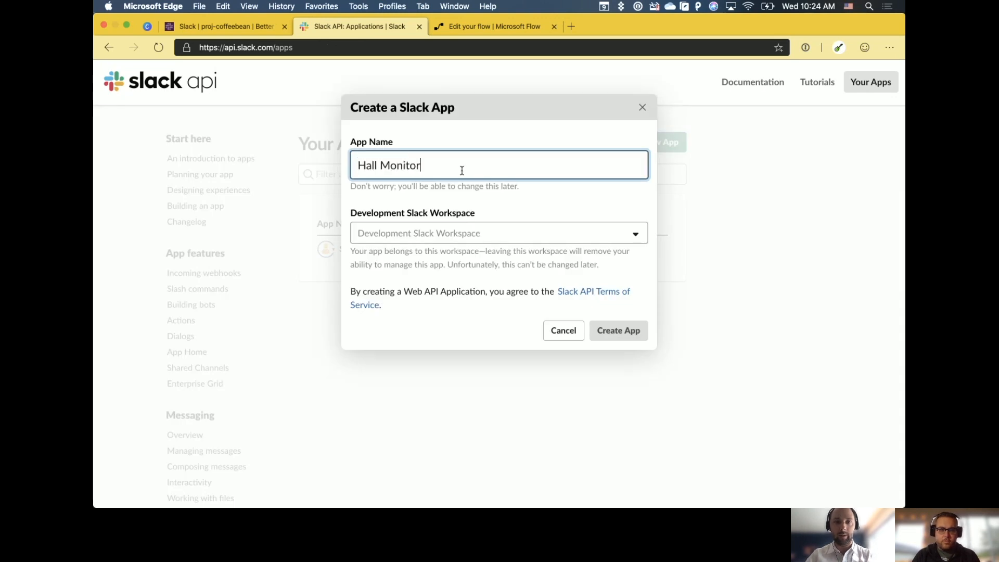
click(423, 230)
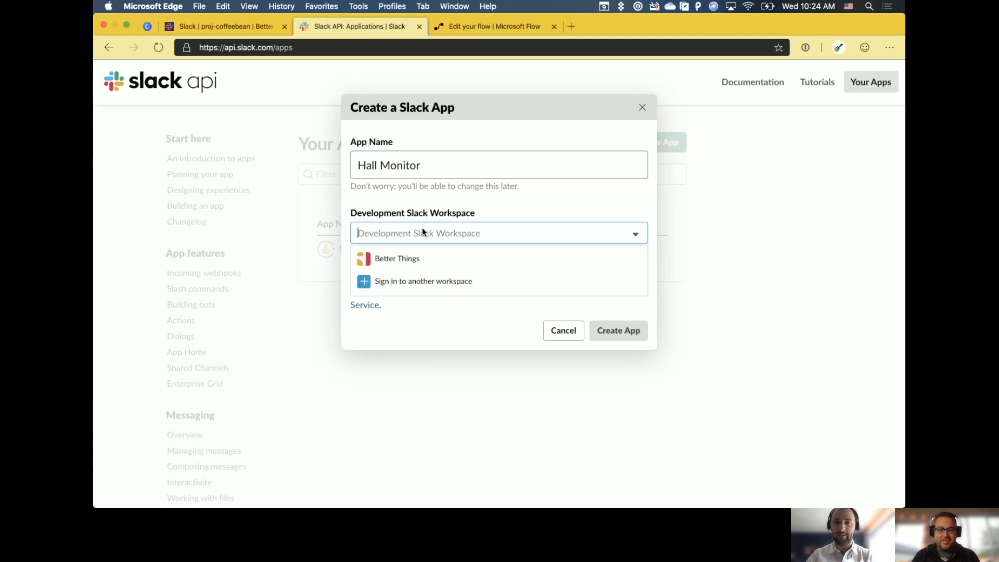
click(407, 260)
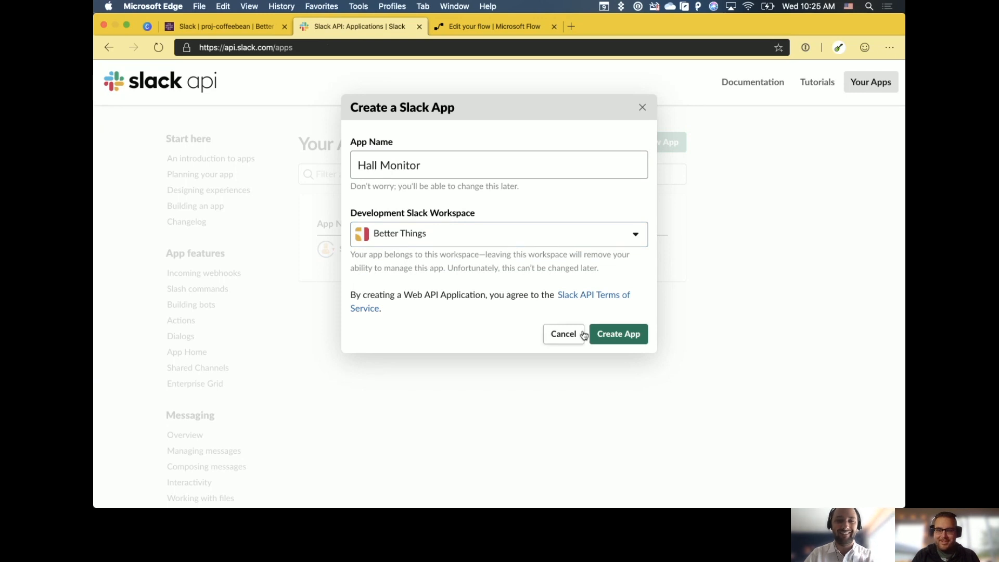
click(616, 336)
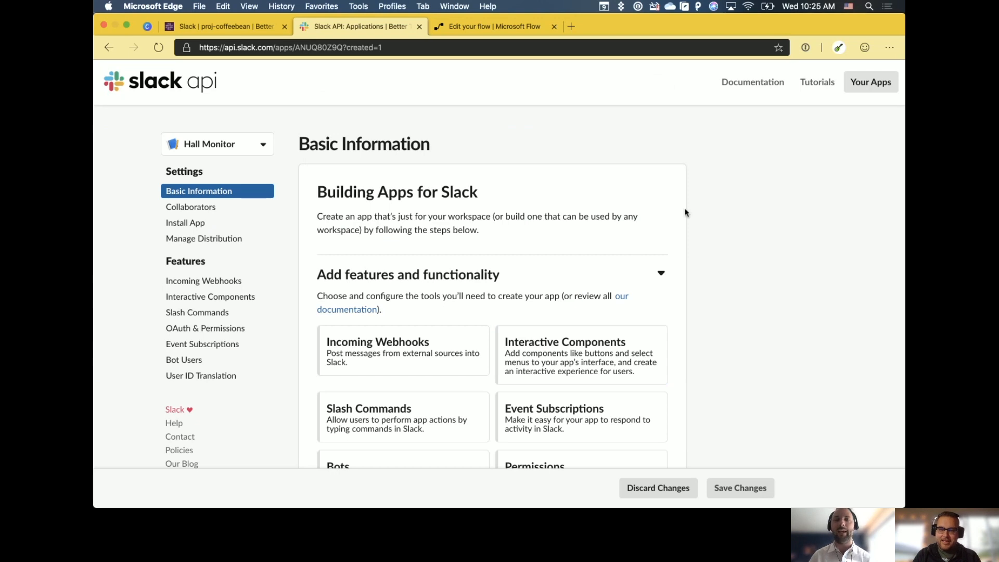
Start a new slash command for the Hall Monitor app and name it /hallmonitor
scroll(565, 288, down, 3)
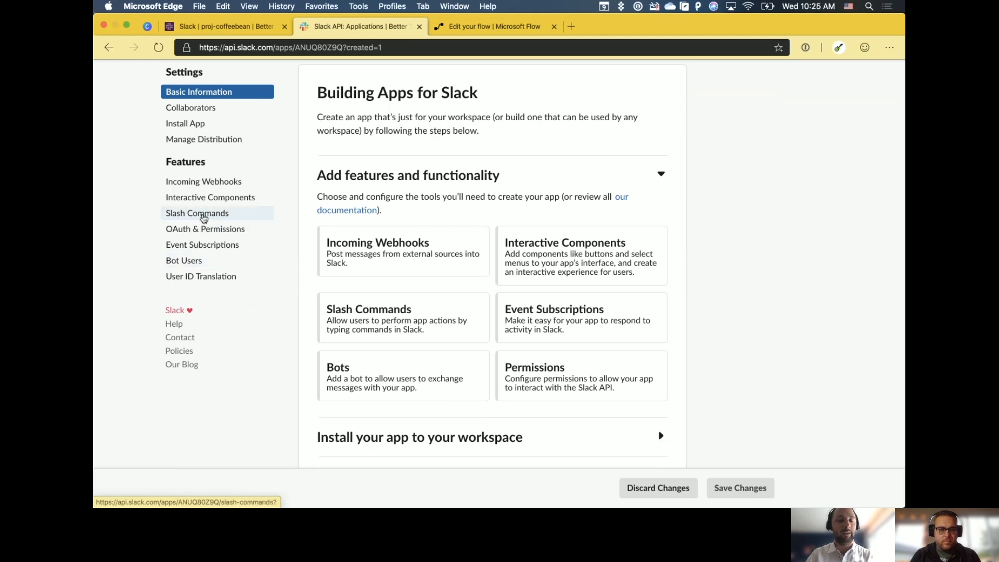
click(203, 218)
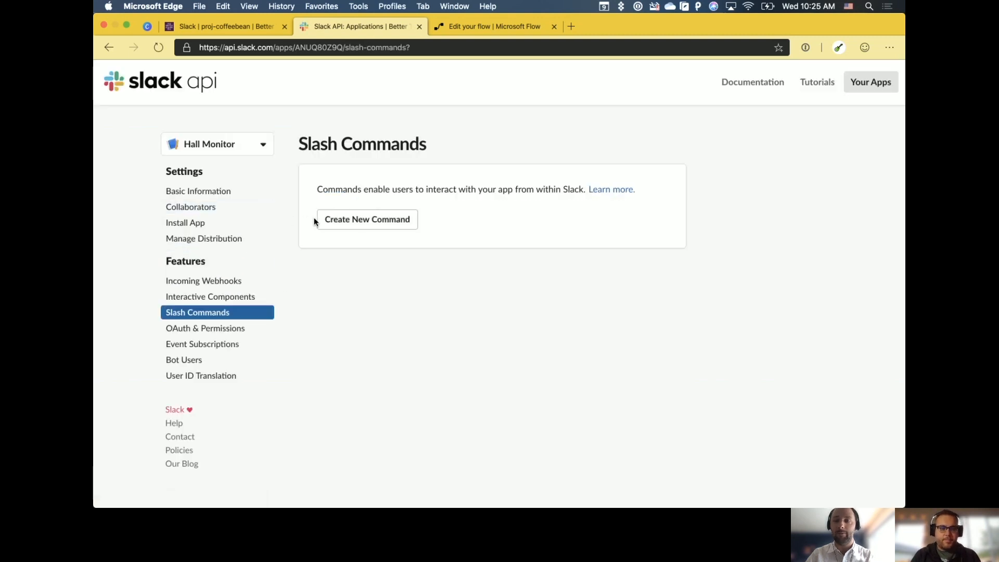
click(359, 221)
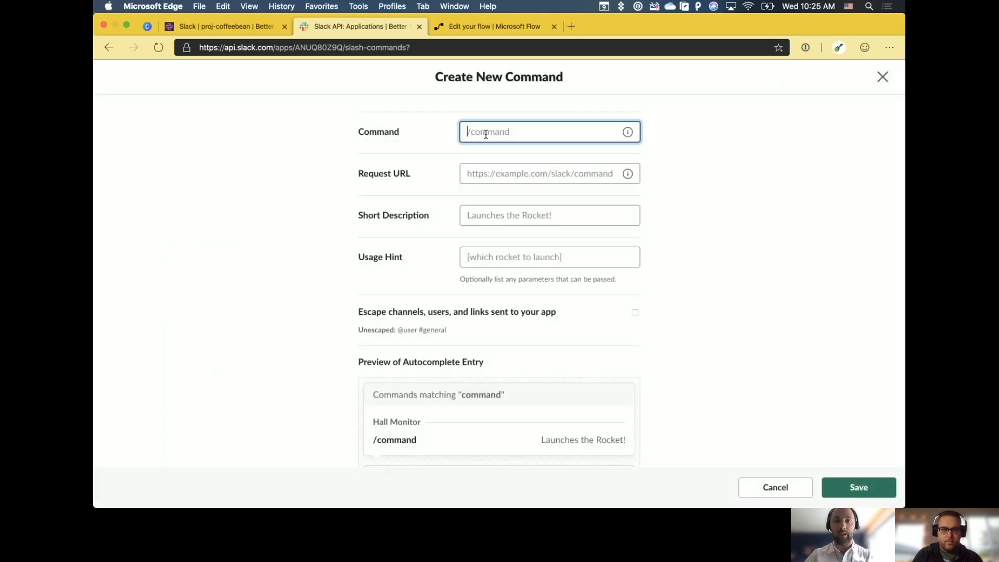
text(/hal)
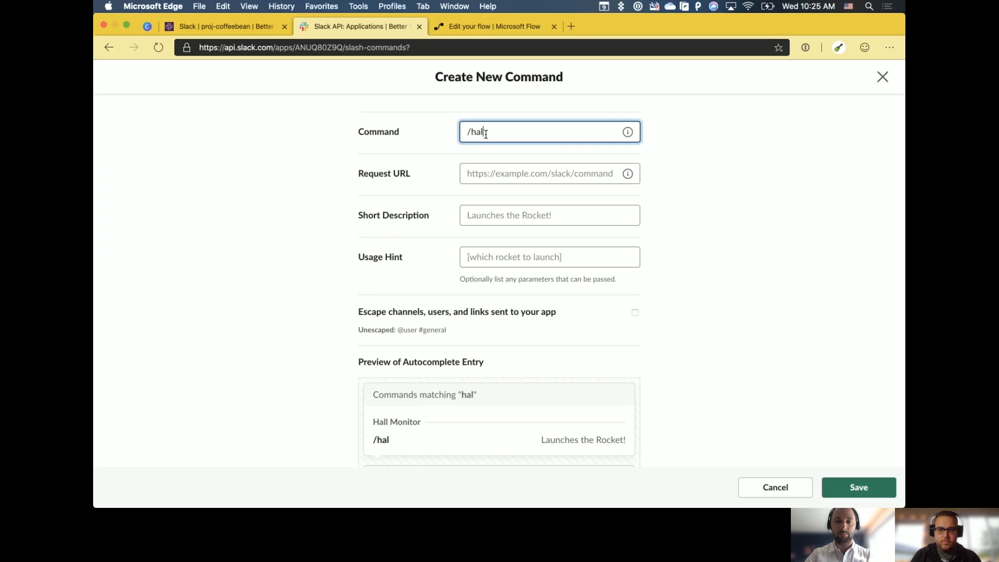
text(lmonitor)
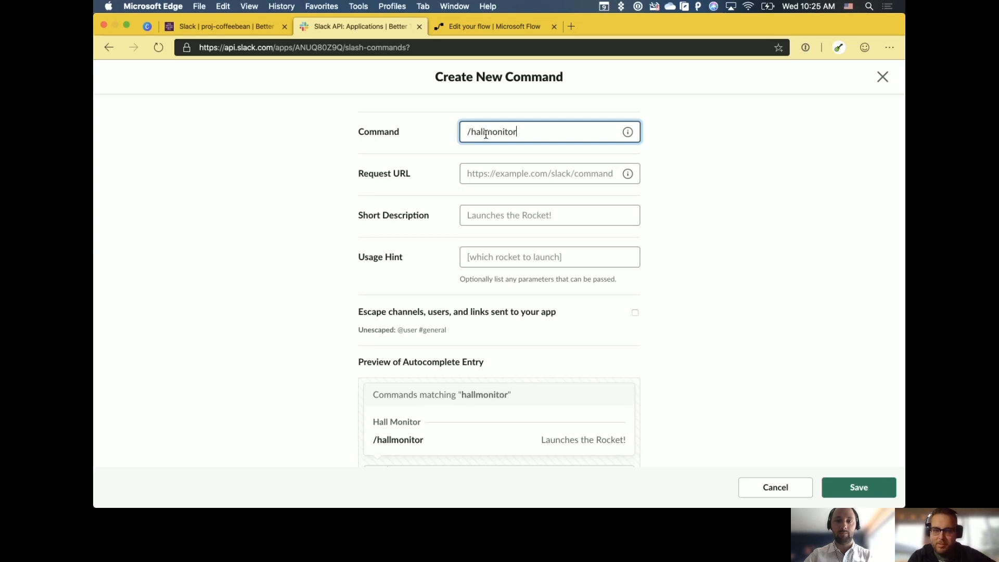
click(493, 176)
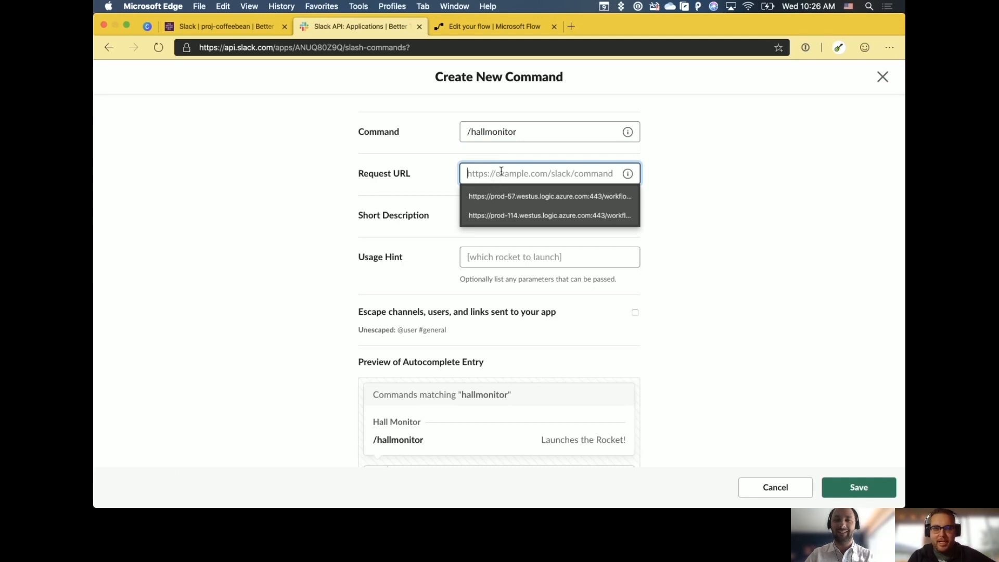
click(511, 156)
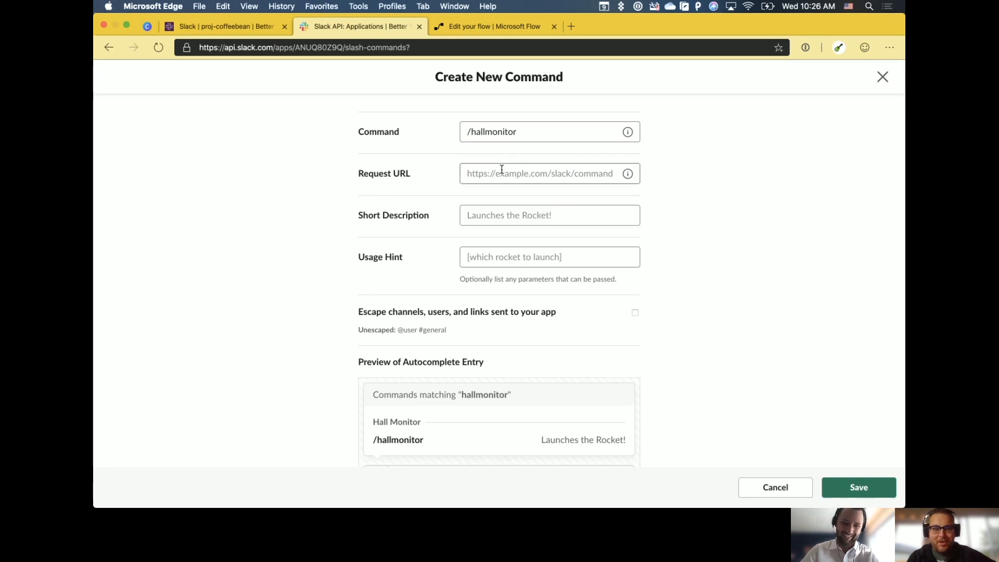
click(502, 170)
click(508, 157)
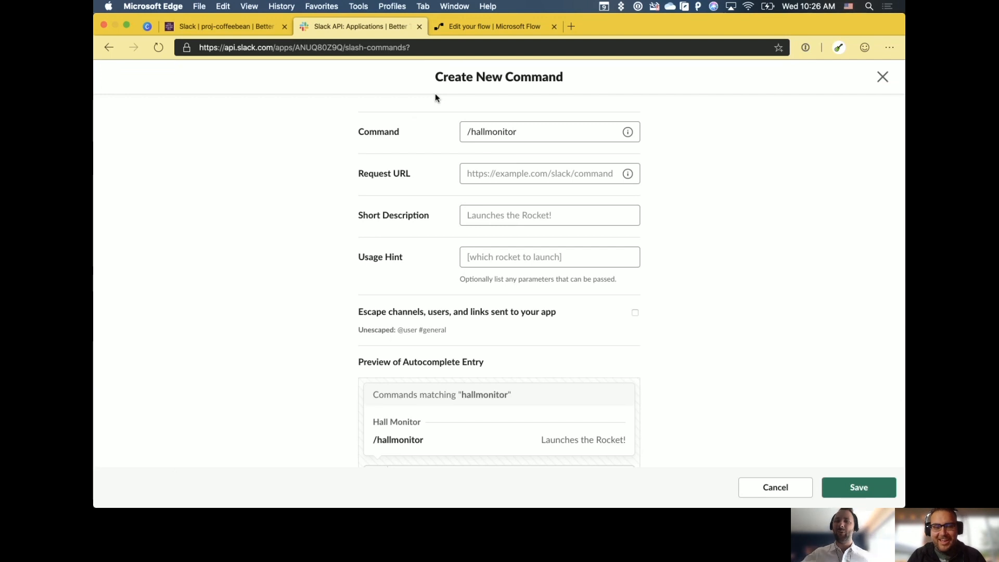
Copy the HTTP POST URL from the Microsoft Flow trigger and paste it as the Slack command's Request URL
click(461, 35)
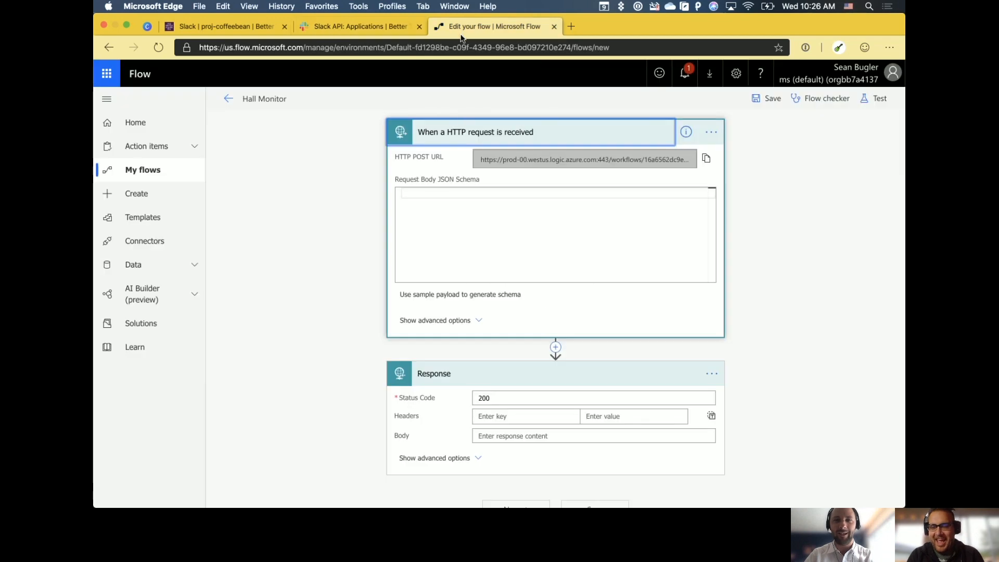
click(706, 158)
click(359, 26)
click(488, 173)
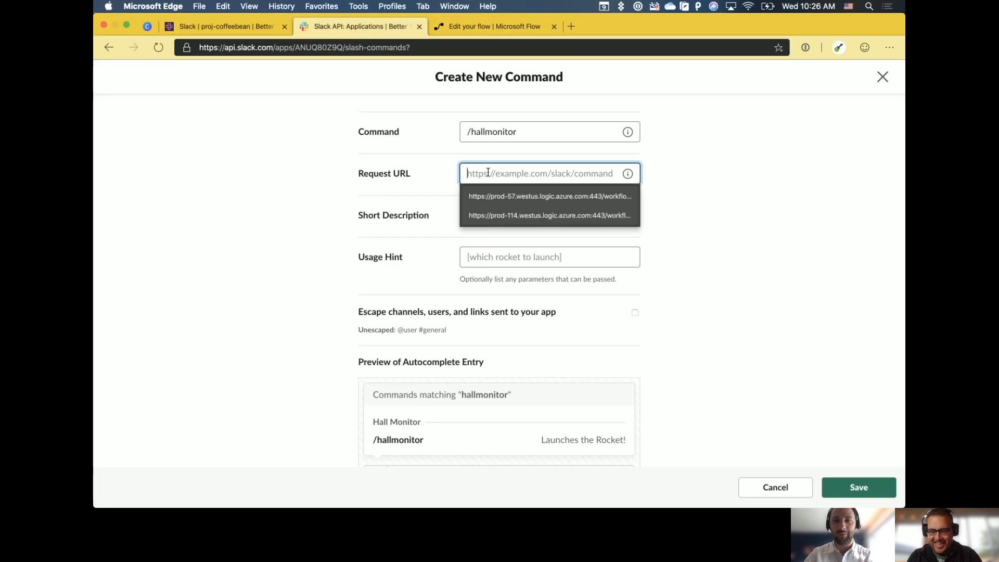
key(super+v)
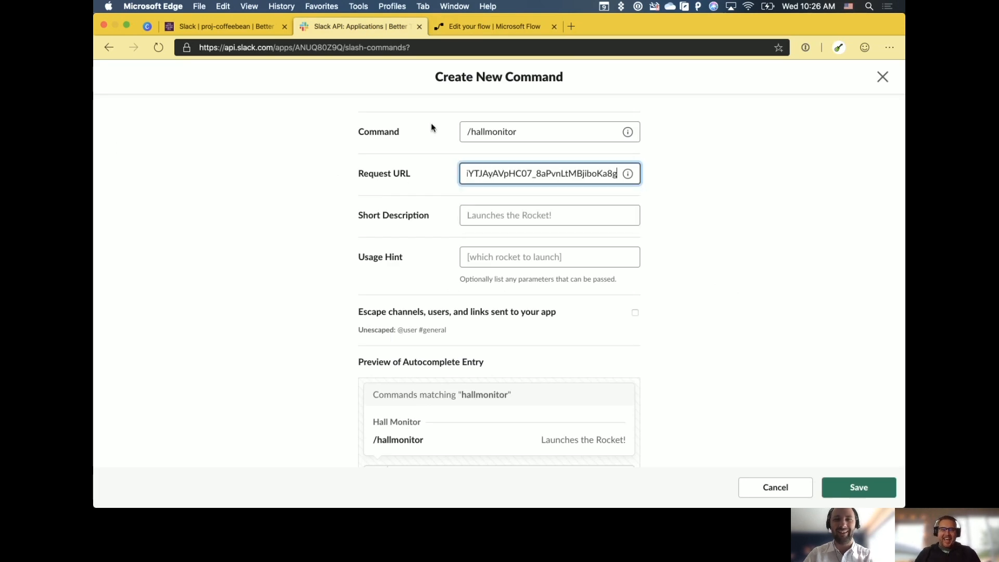
click(501, 31)
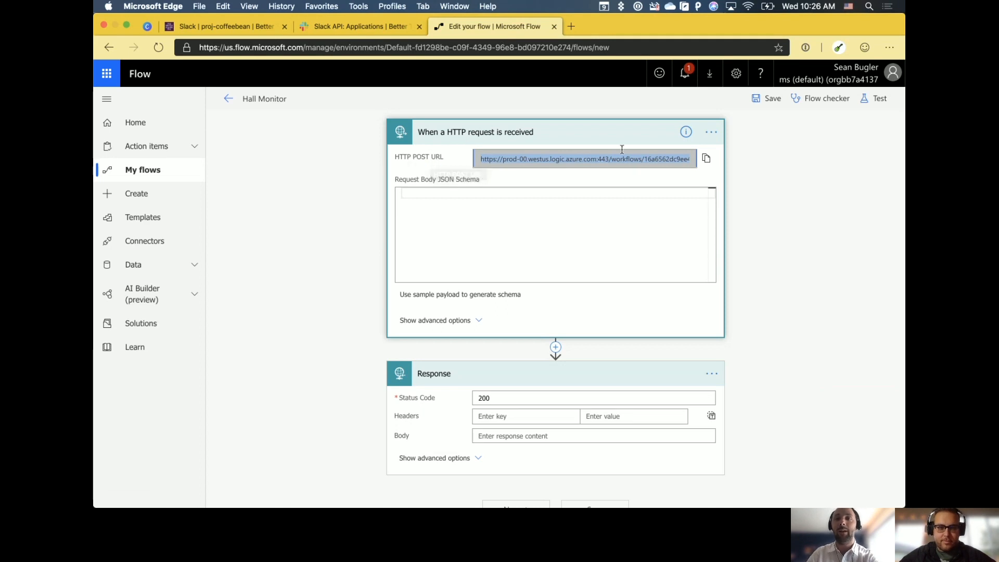
click(387, 32)
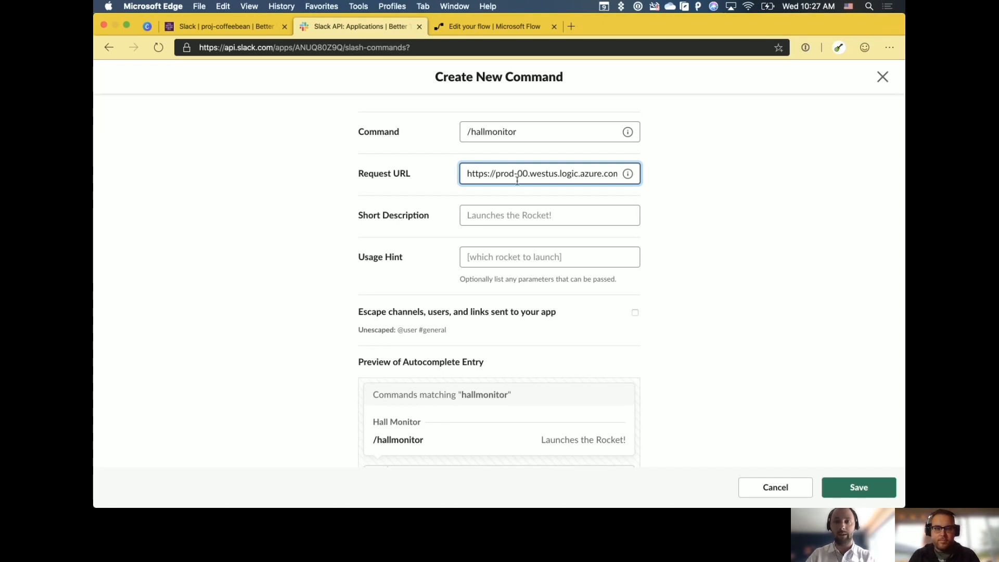
Set the command's short description to "Gently nudge your teammates into more appropriate channels."
click(514, 216)
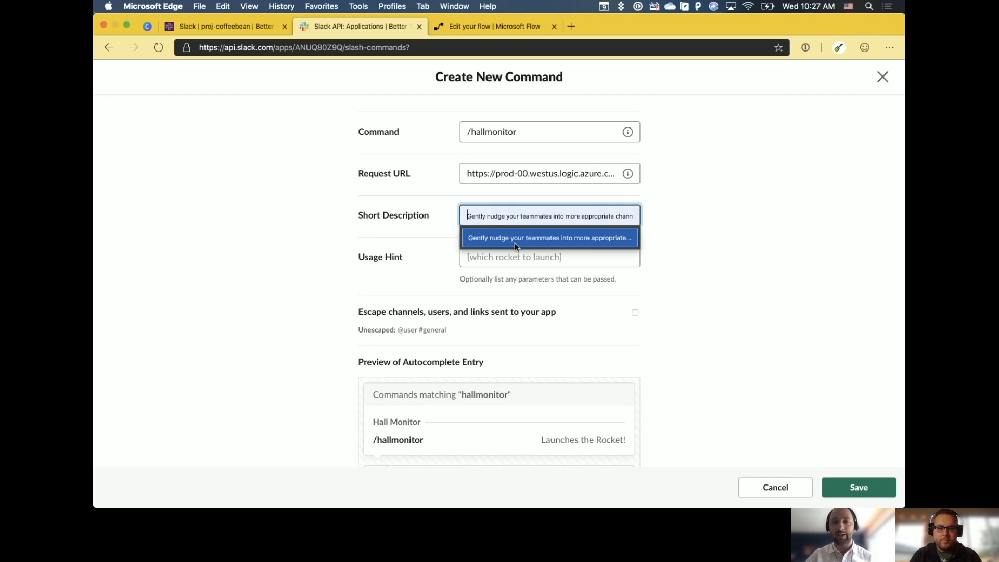
click(514, 238)
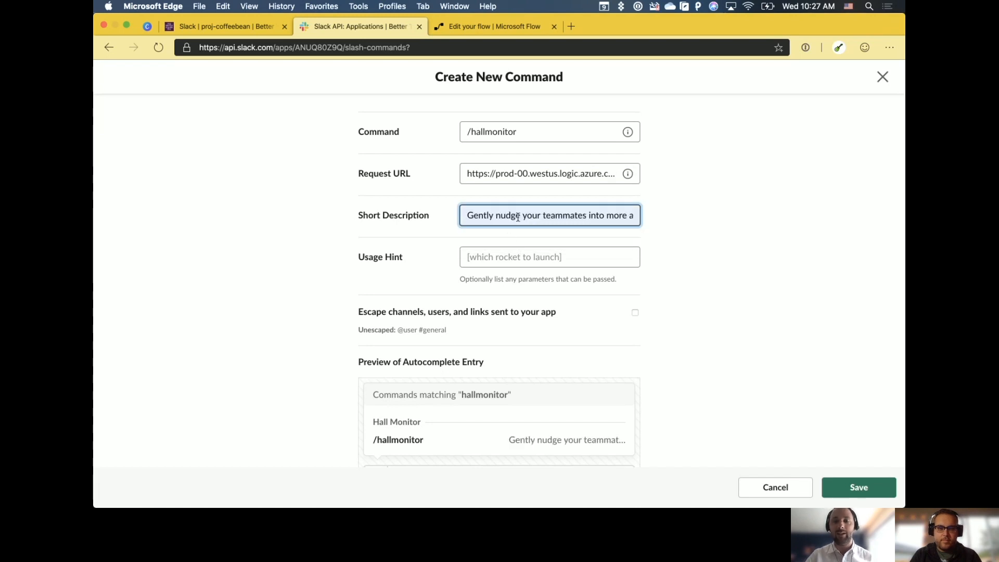
drag(489, 215, 627, 216)
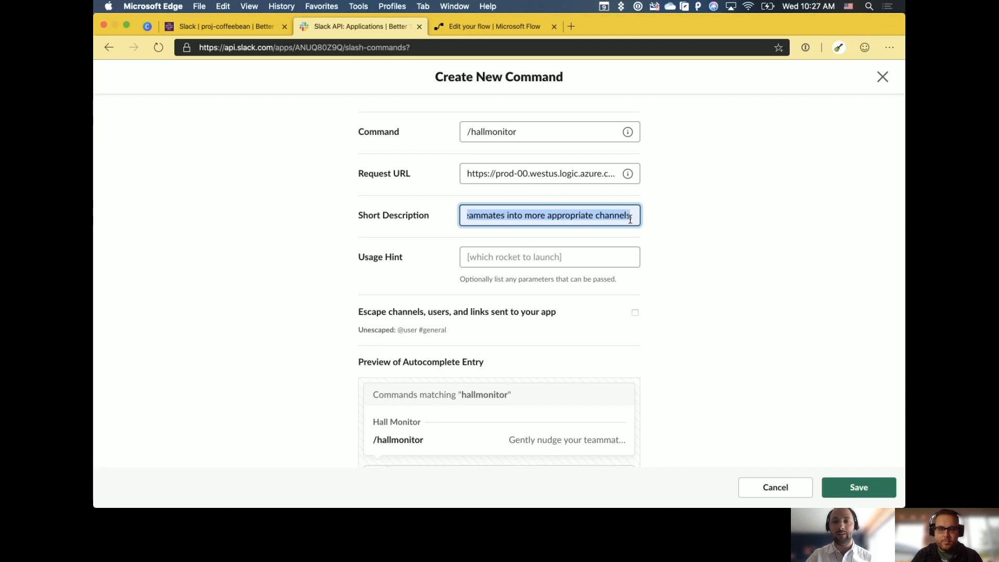
click(601, 218)
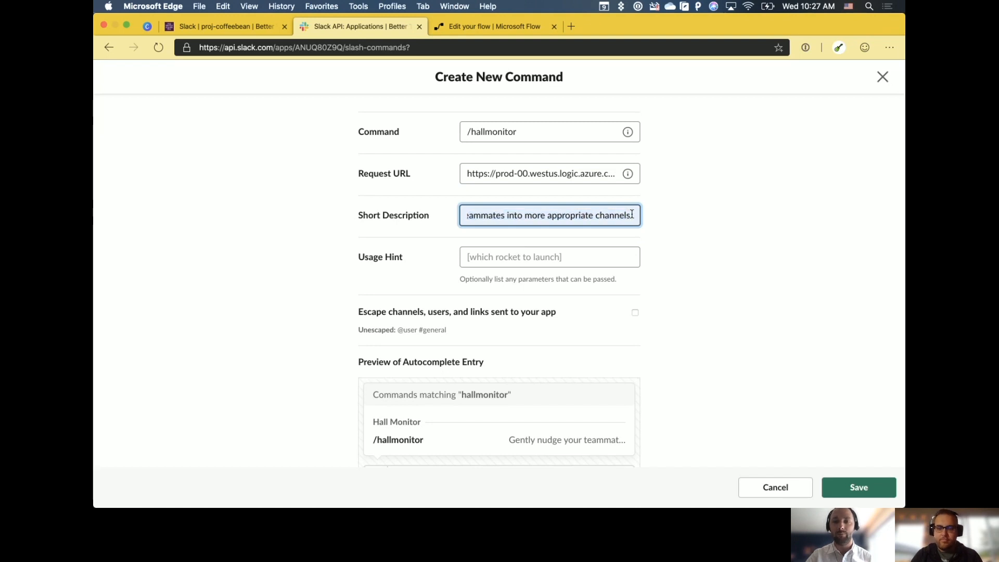
drag(571, 216, 523, 216)
key(super+a)
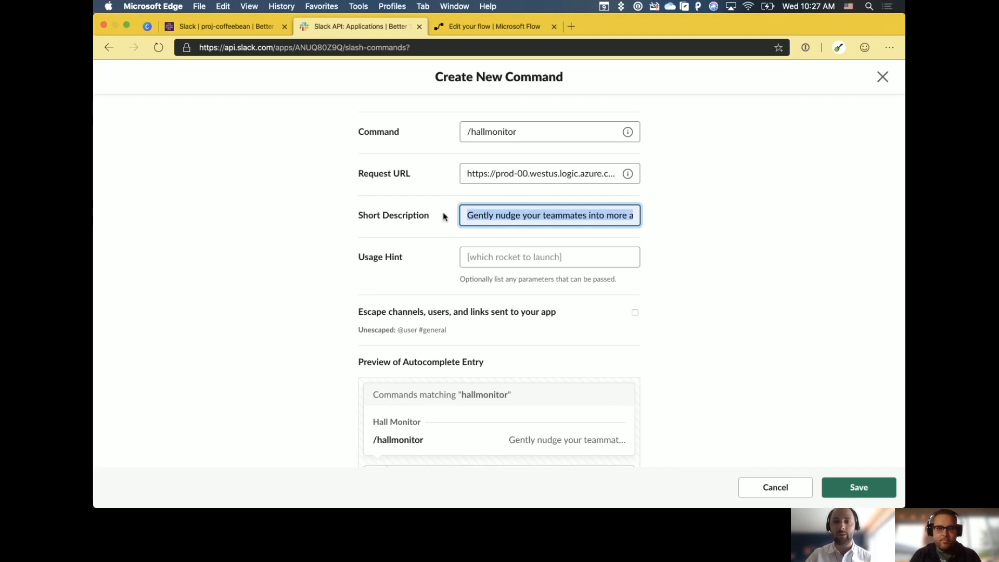
click(495, 216)
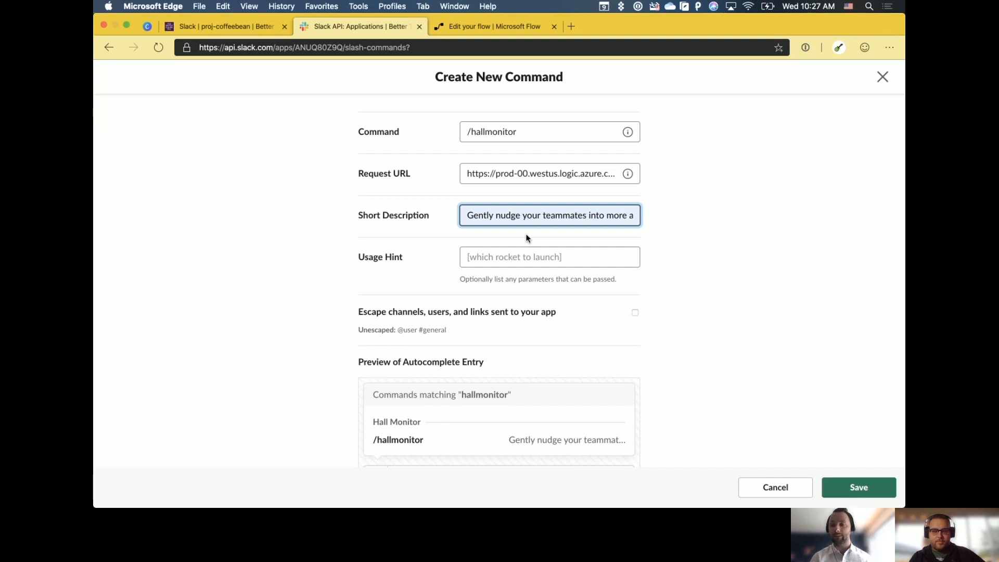
Set the usage hint to "[file a noise complaint]" and save the new slash command
click(518, 260)
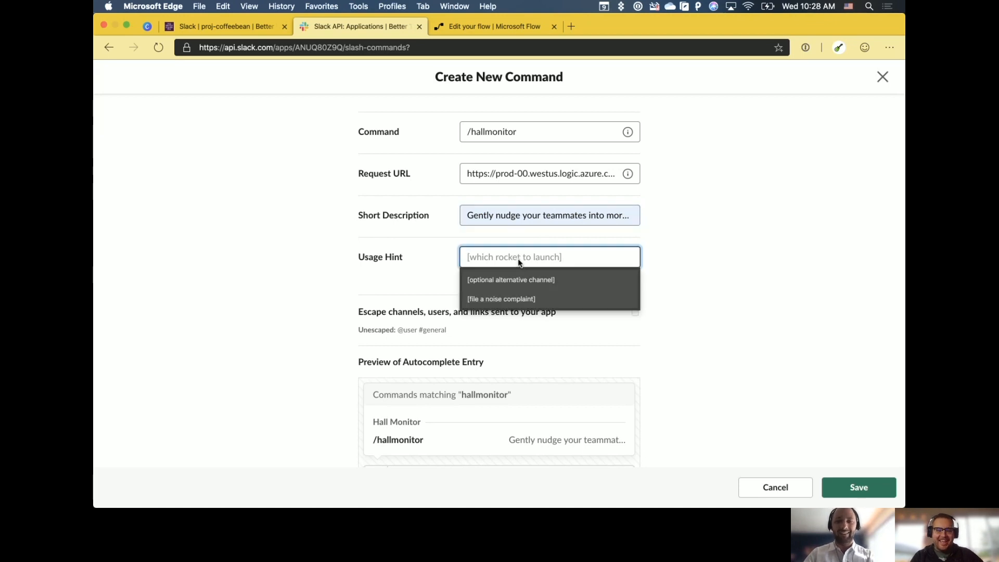
click(482, 298)
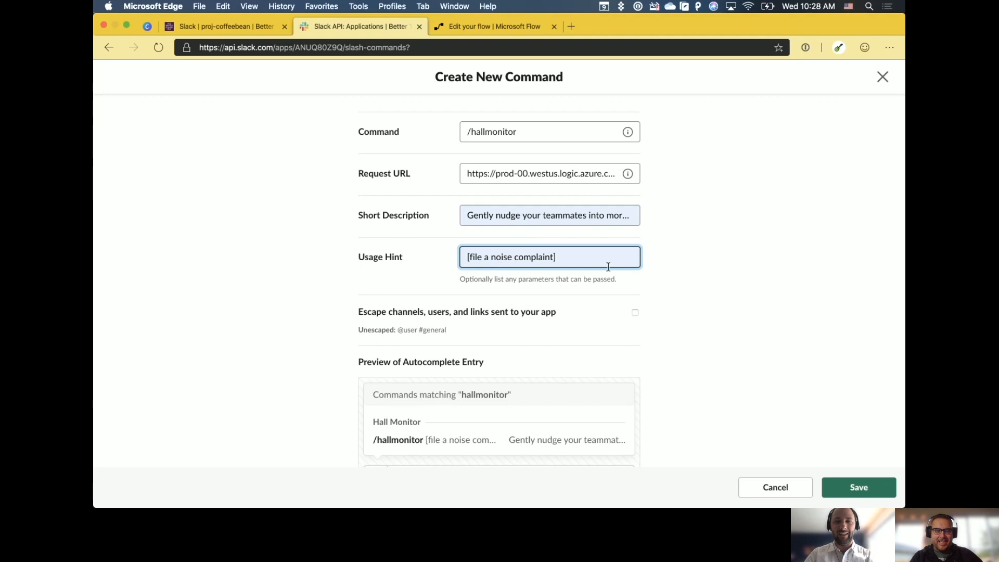
click(656, 274)
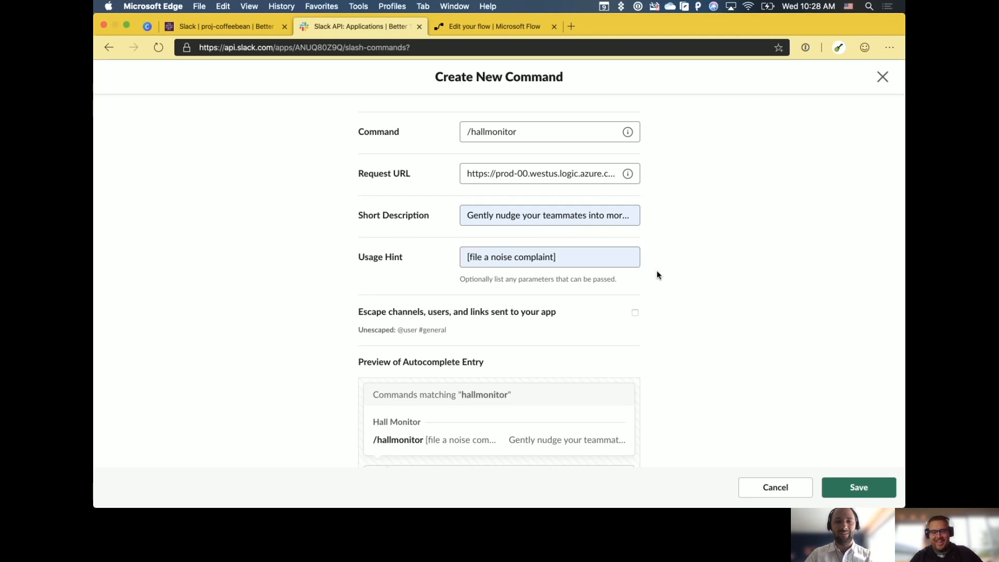
scroll(571, 338, down, 2)
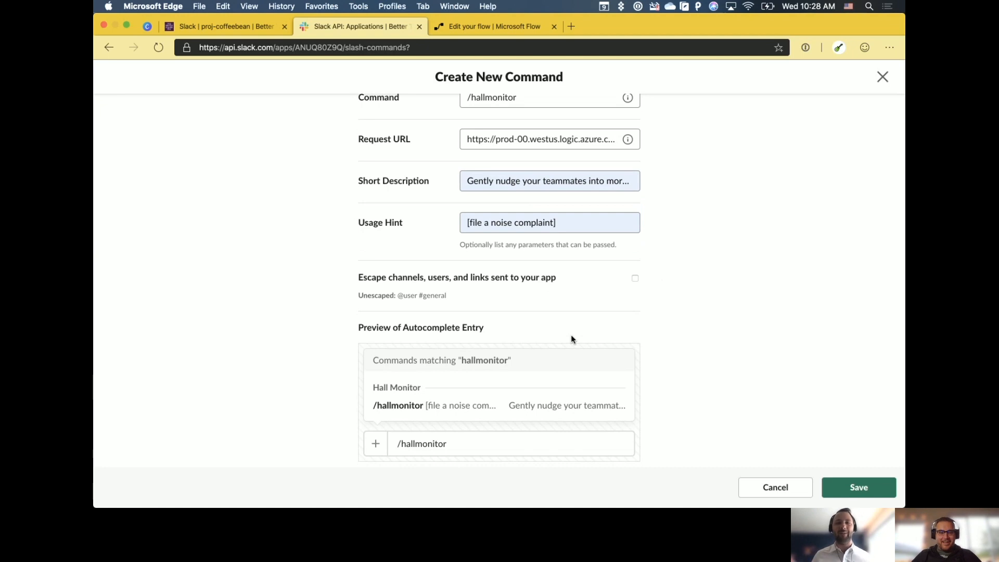
scroll(570, 338, up, 2)
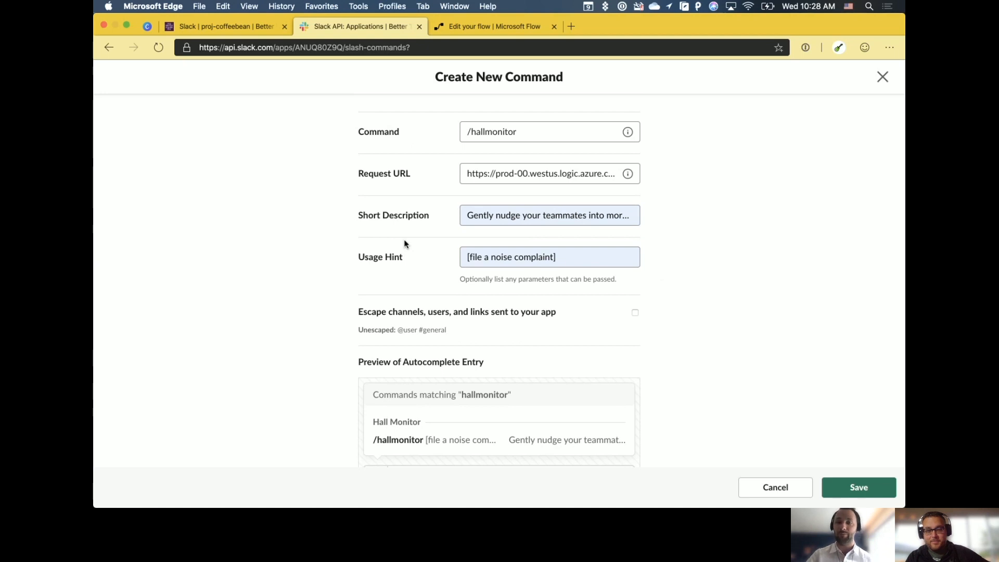
scroll(405, 244, down, 3)
scroll(468, 247, up, 3)
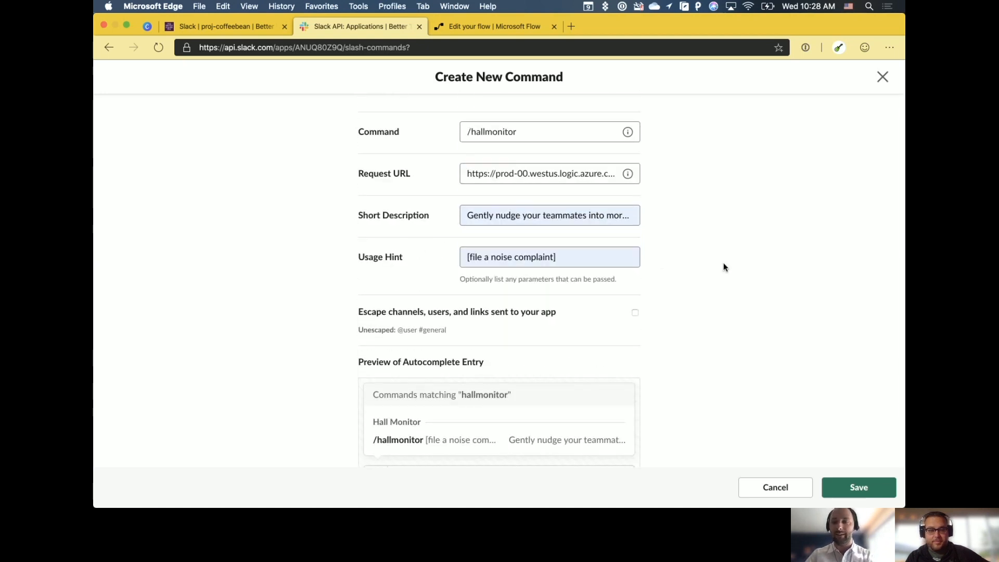
click(819, 410)
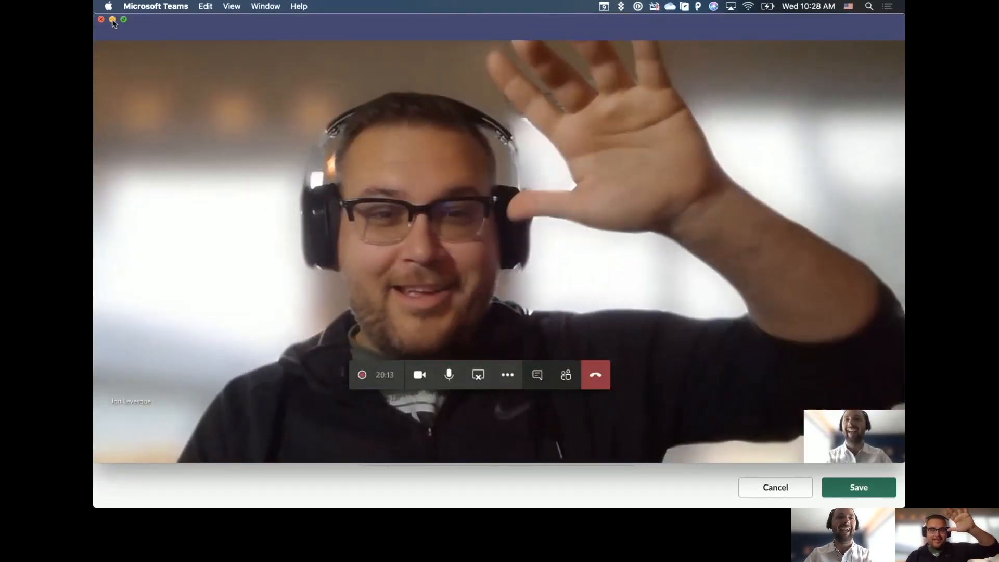
click(112, 20)
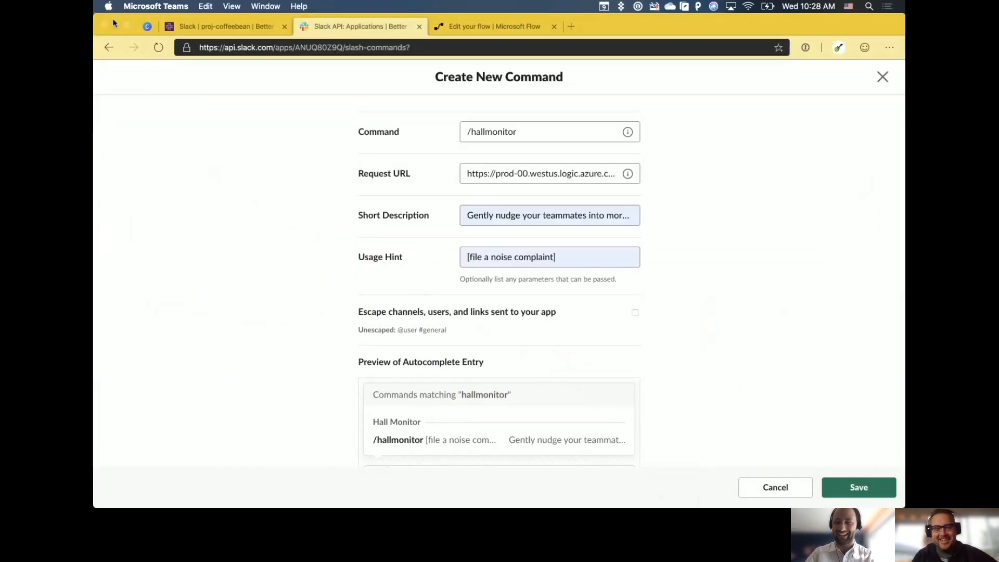
click(853, 488)
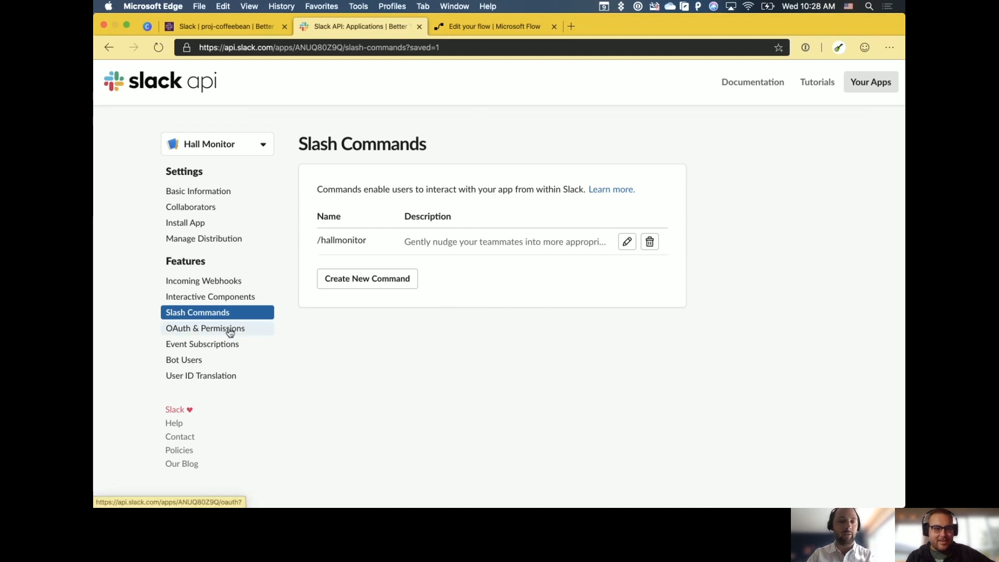
Review the Hall Monitor app's permission scopes, then install the app to the Better Things workspace and allow its requested access
click(210, 333)
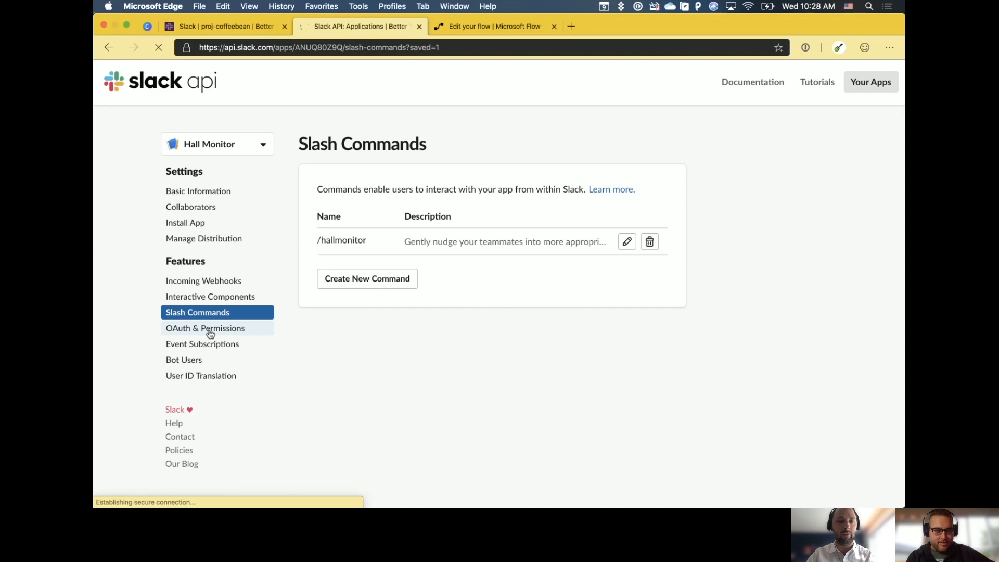
scroll(348, 346, down, 8)
scroll(347, 344, down, 1)
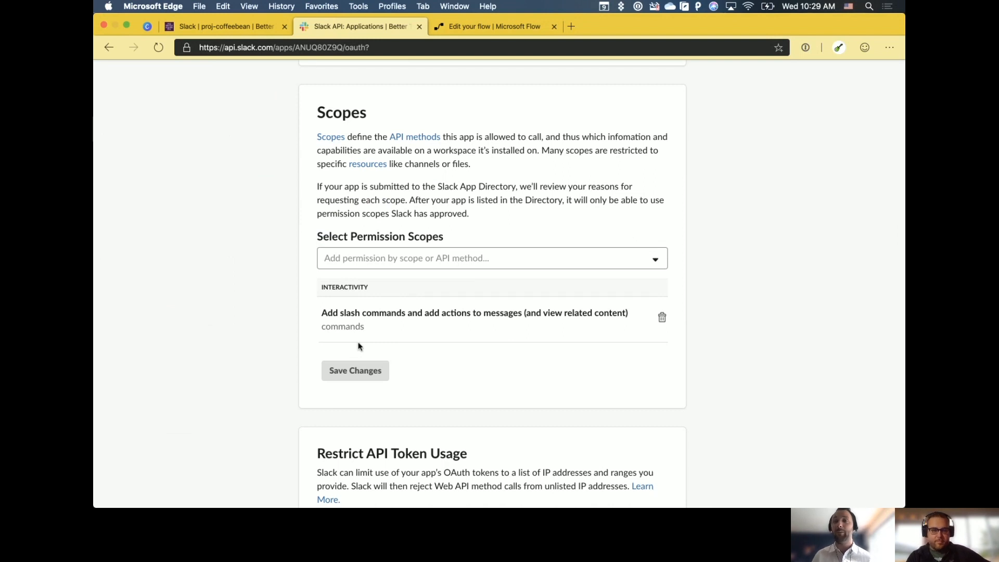
scroll(357, 345, up, 10)
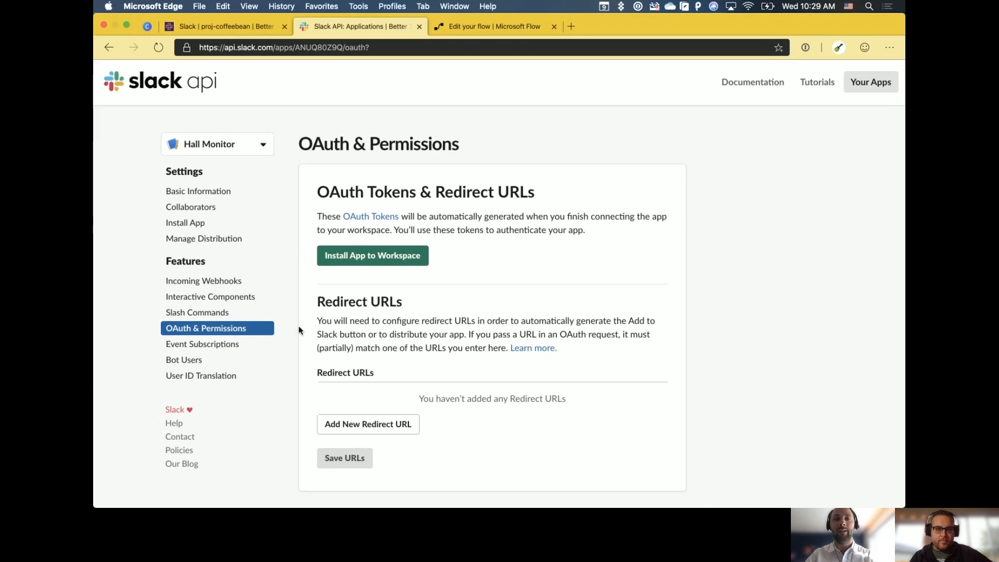
click(355, 264)
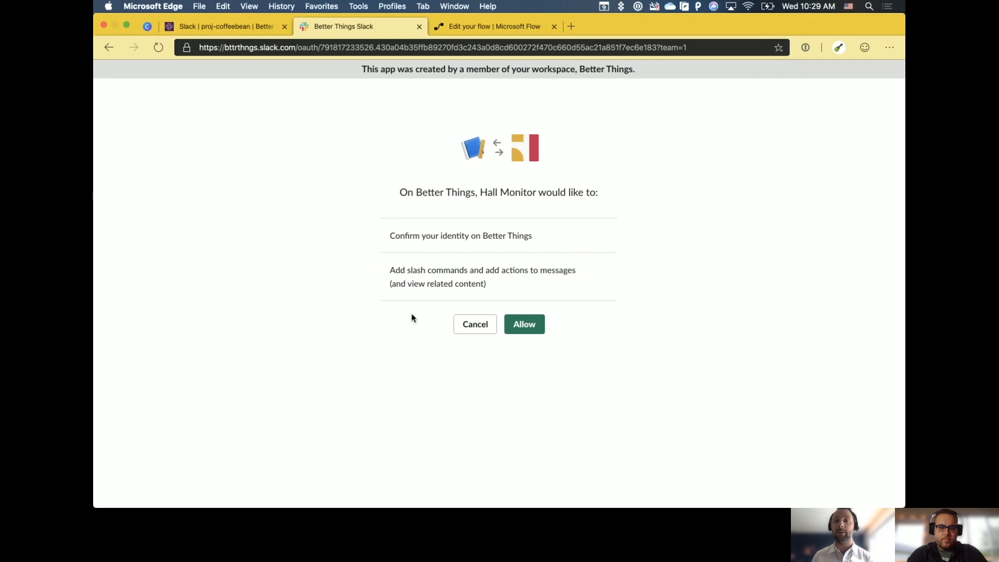
click(525, 327)
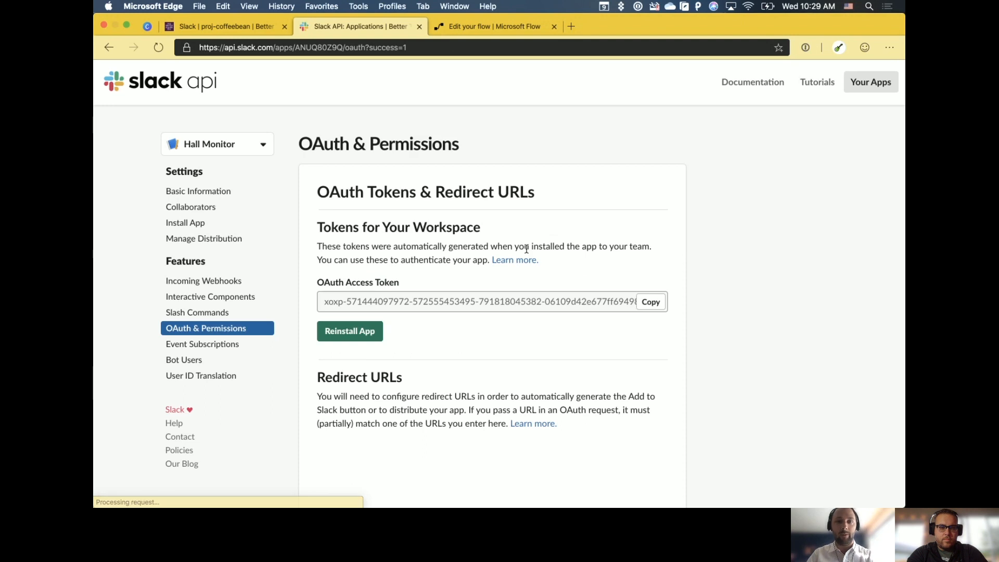
Switch to the Slack workspace and send the /hallmonitor command in the #proj-coffeebean channel
click(239, 26)
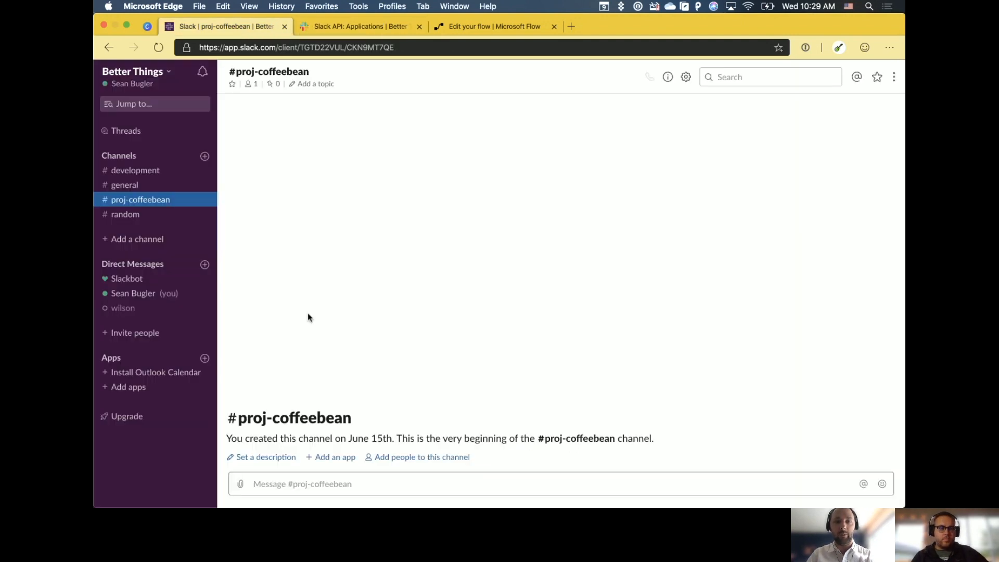
click(292, 480)
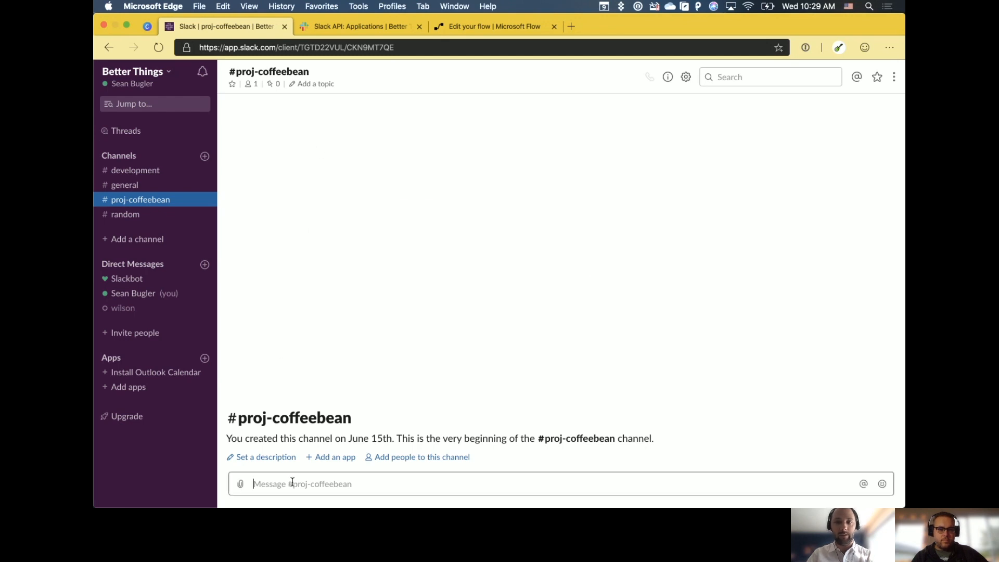
text(/ha)
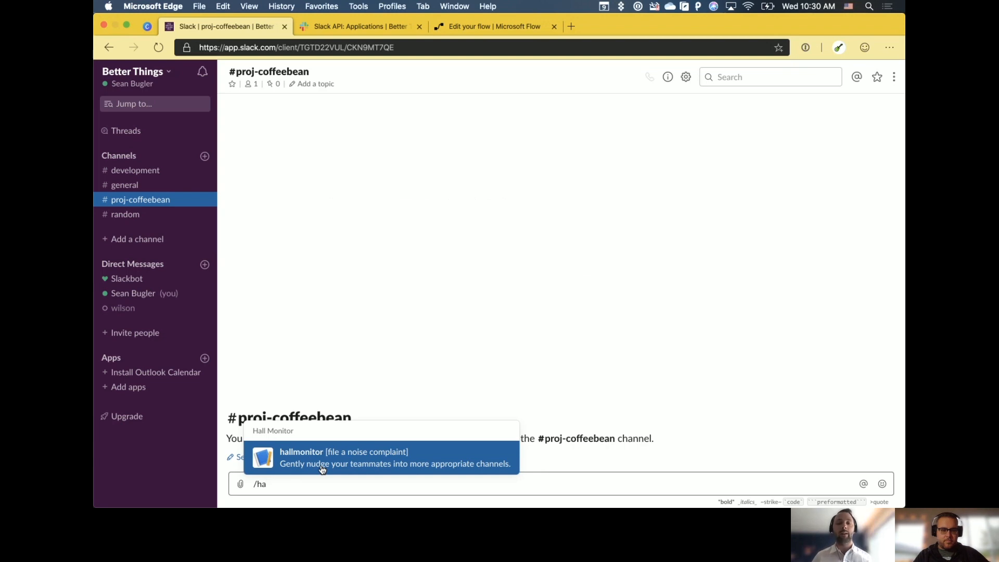
click(323, 469)
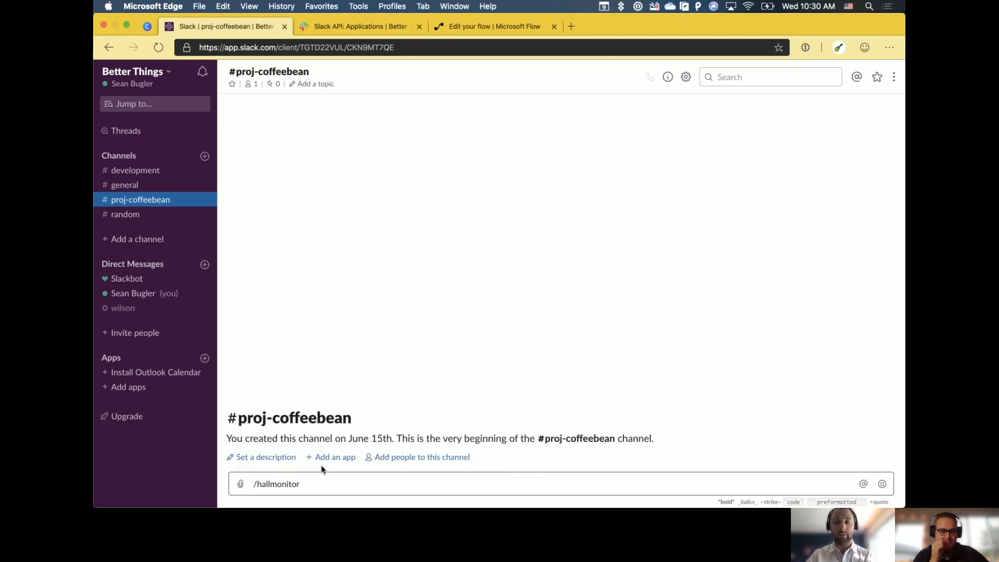
key(Return)
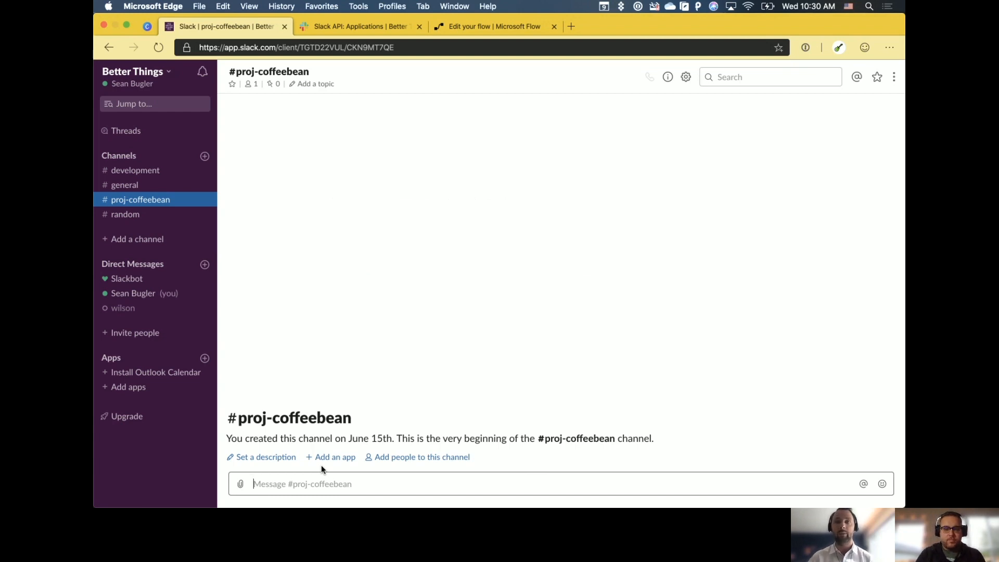
Switch to Microsoft Flow and leave the editor for the Hall Monitor flow's details page to check its run history
click(498, 29)
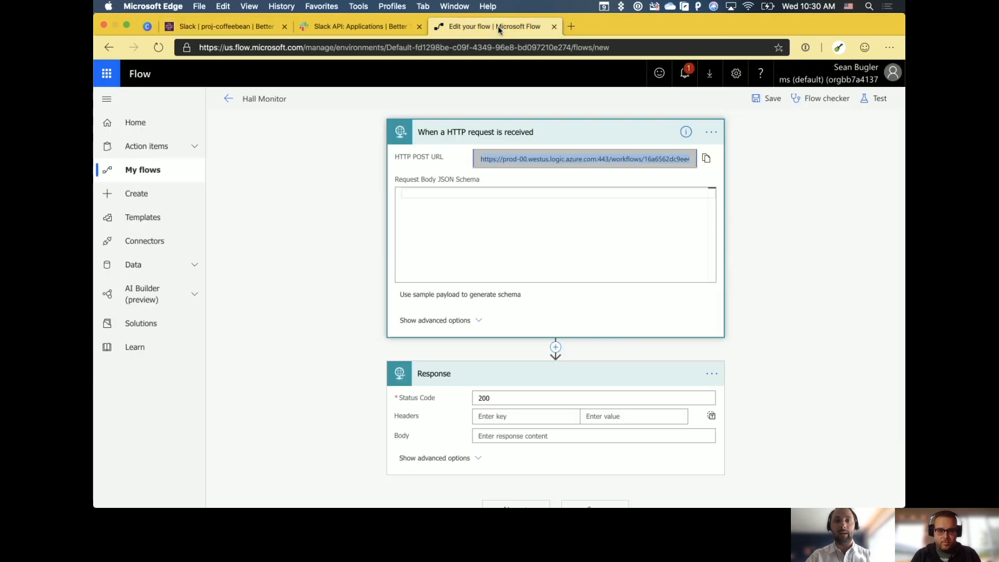
click(229, 99)
key(Return)
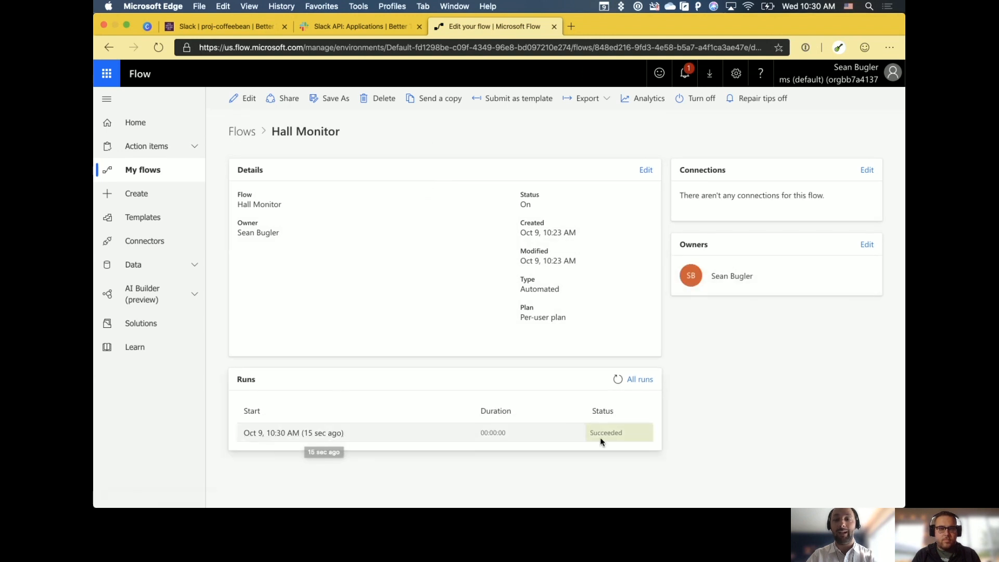
key(super+Tab)
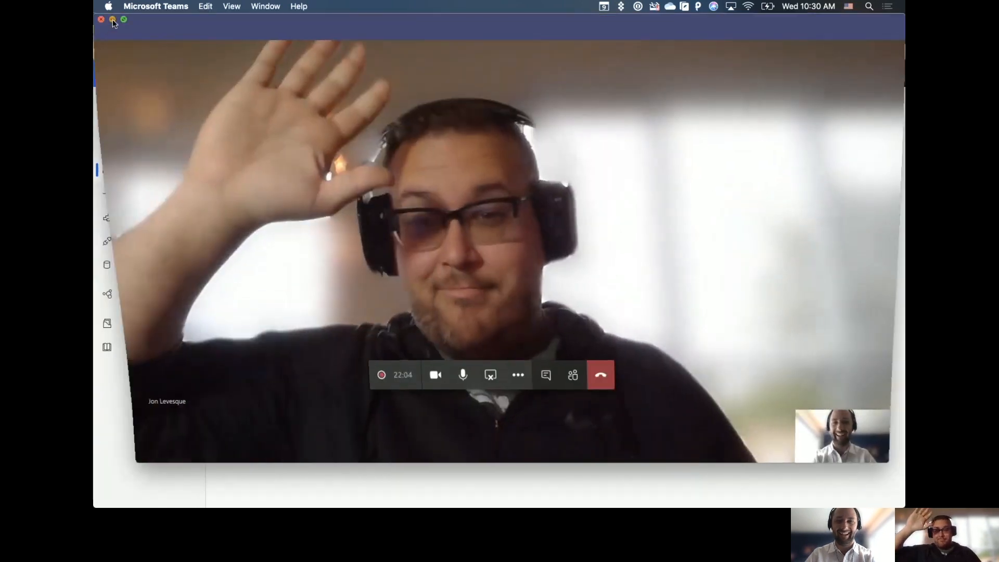
click(113, 19)
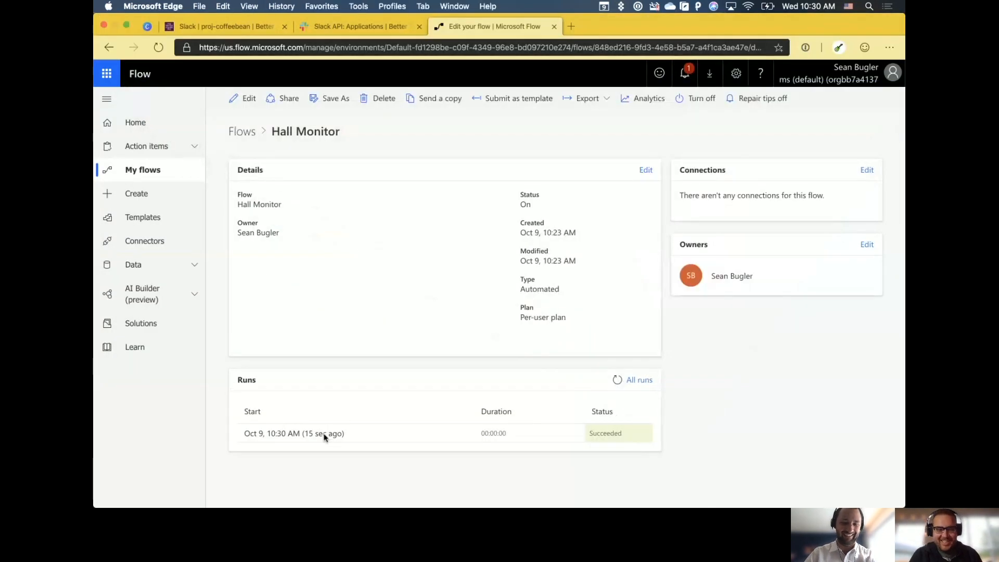
Open the latest Hall Monitor run and copy the entire output body of its HTTP request trigger
click(297, 434)
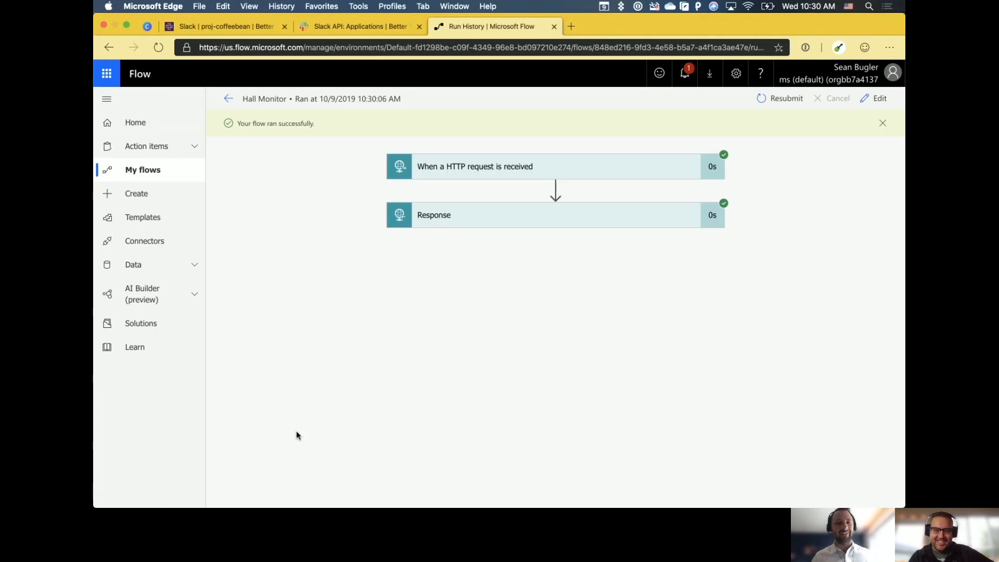
click(470, 174)
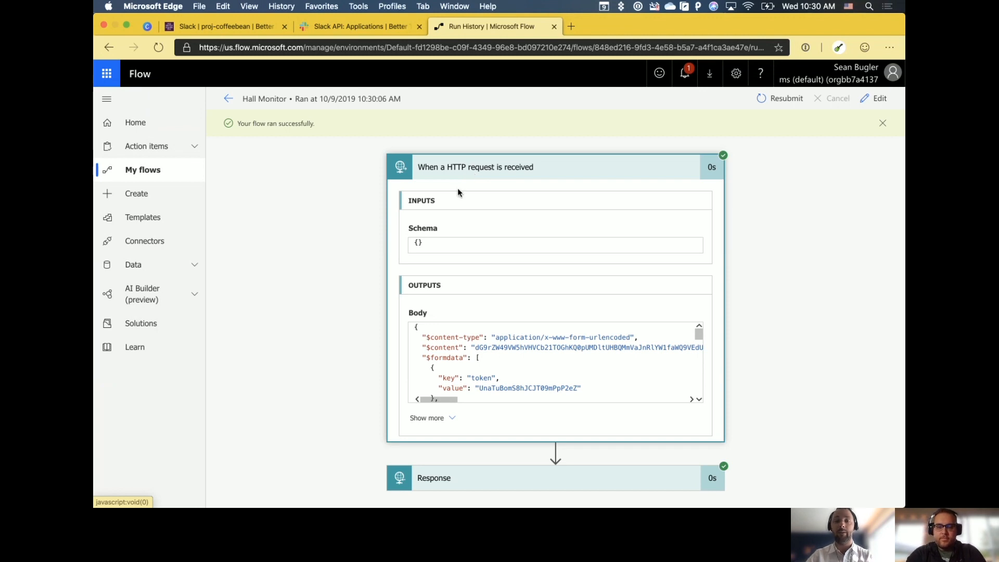
click(456, 348)
key(super+a)
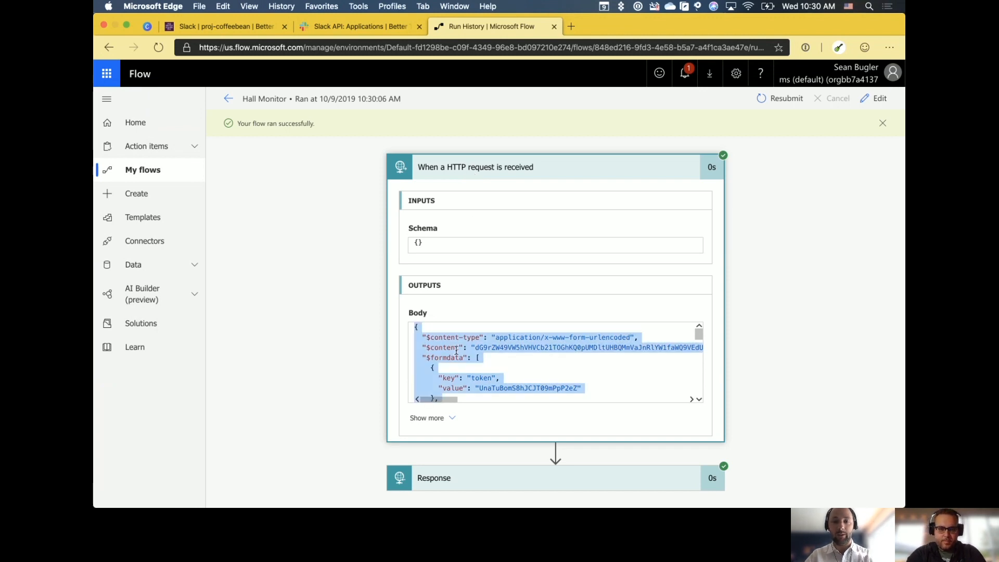
Reopen the Hall Monitor flow for editing and generate the HTTP request trigger's body schema from the copied output body as sample payload
click(876, 98)
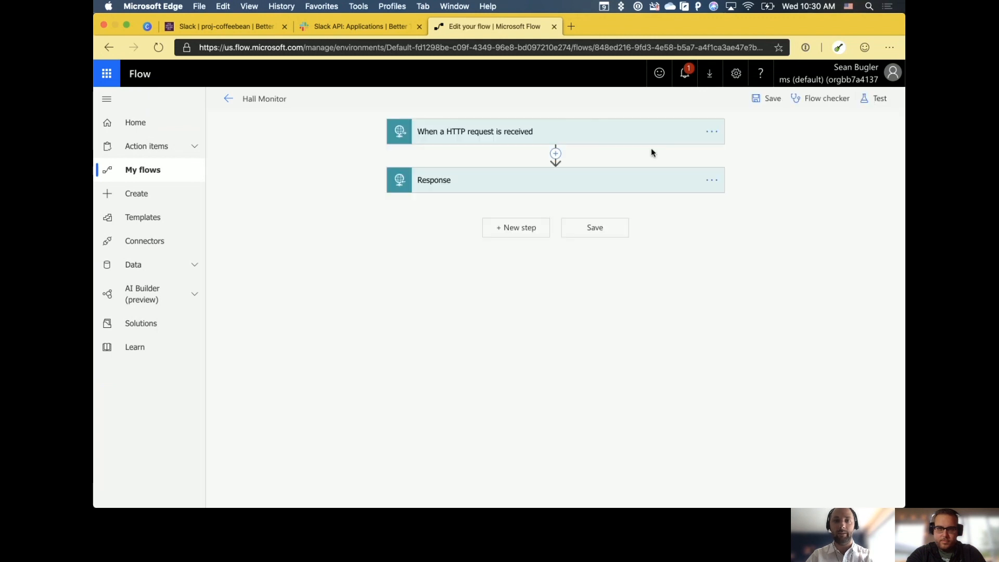
click(566, 132)
click(431, 206)
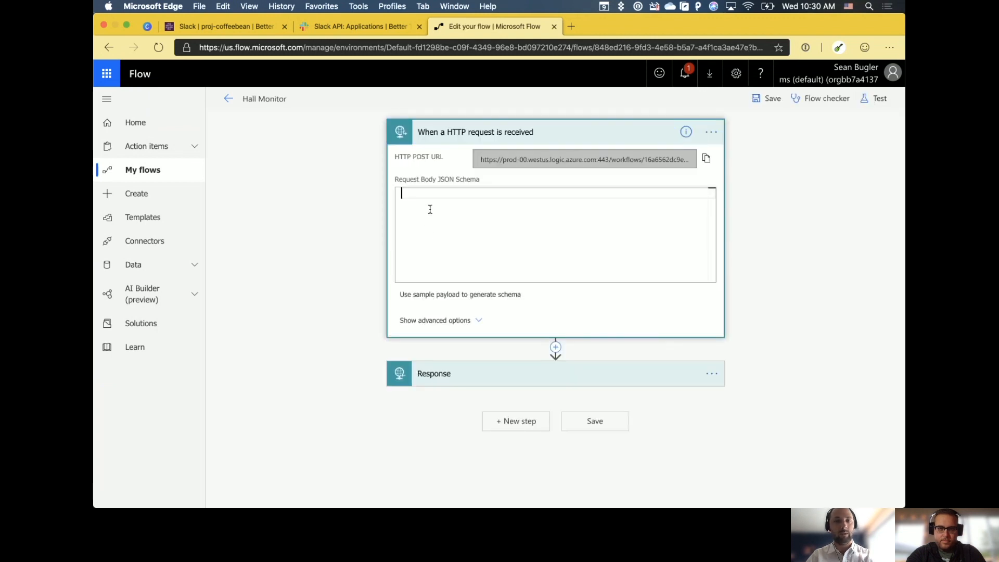
click(429, 294)
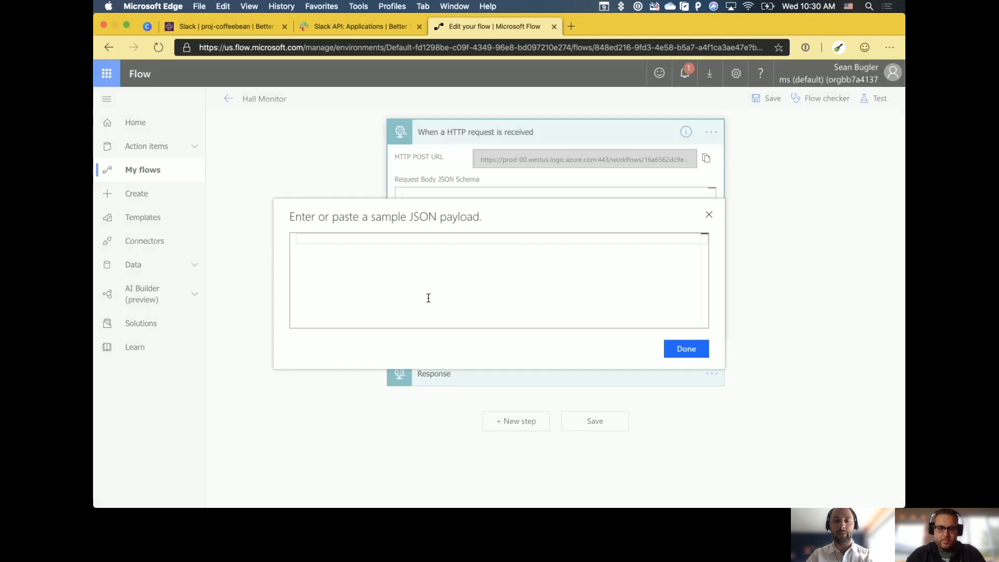
key(super+v)
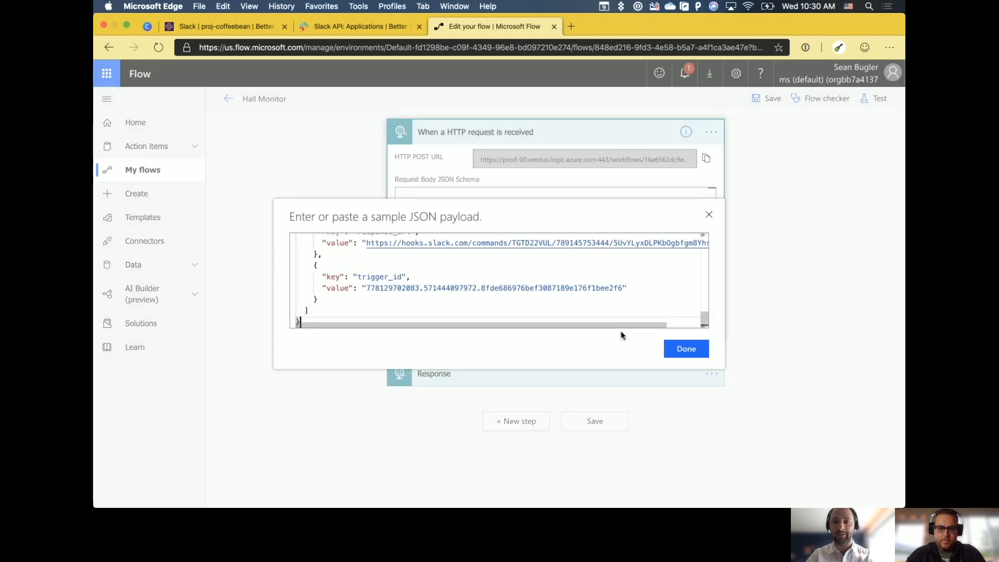
click(692, 350)
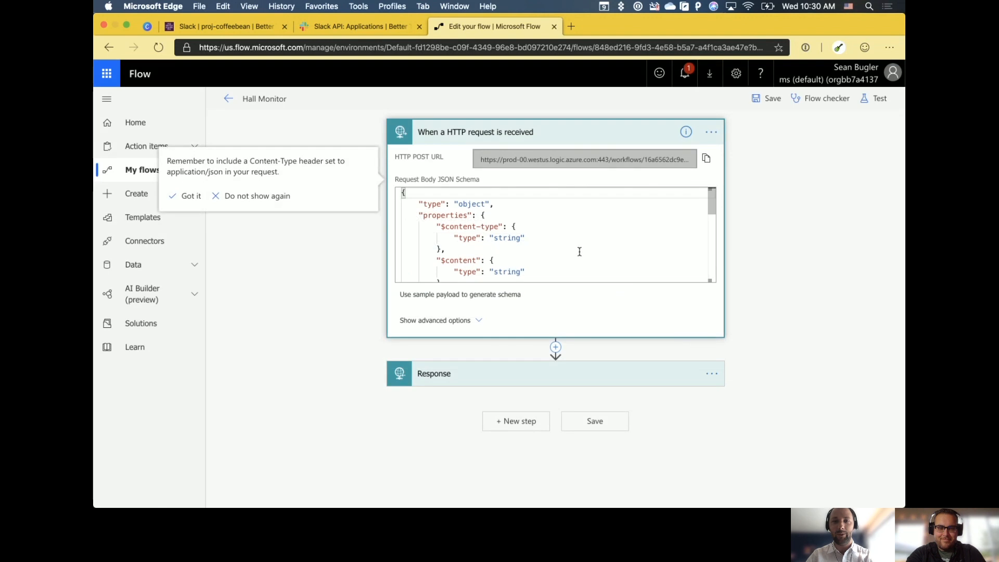
scroll(580, 249, down, 2)
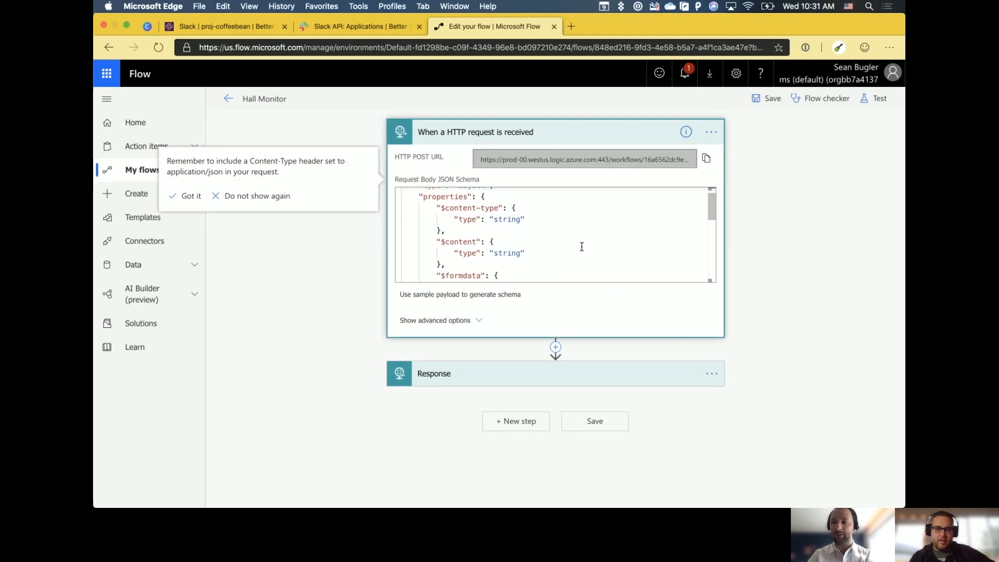
Add a Parse JSON action from Data Operations after the Response action
click(504, 420)
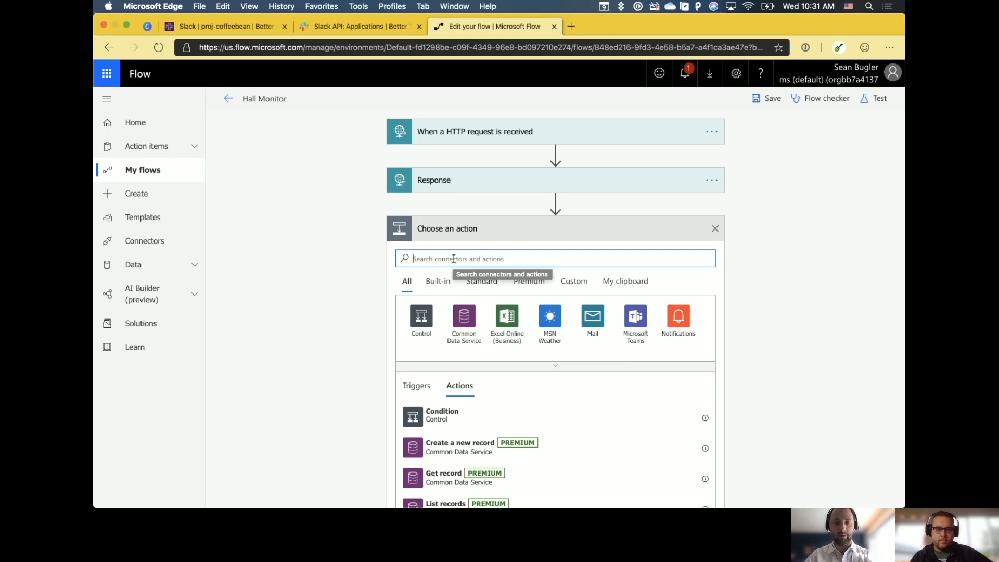
text(parse)
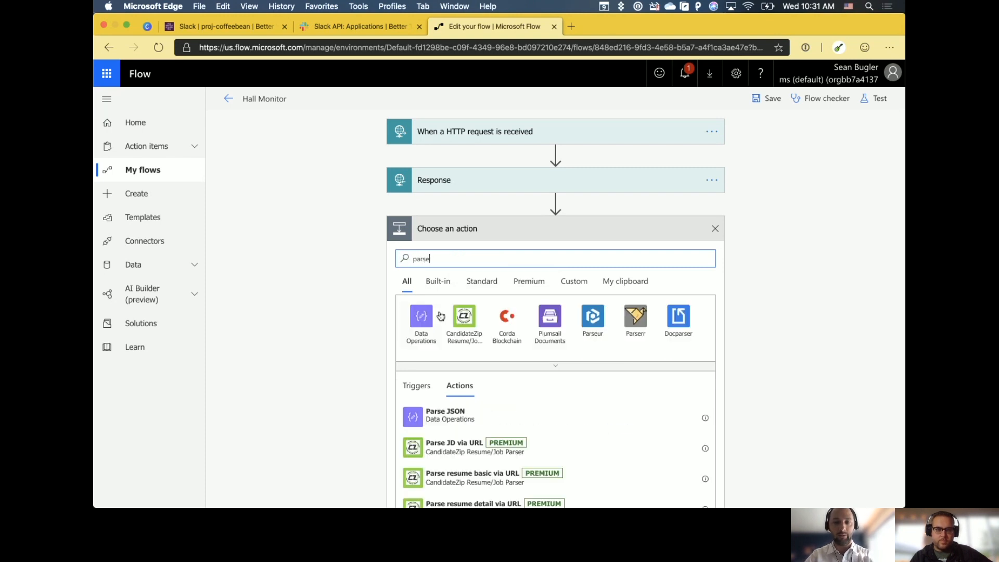
click(451, 411)
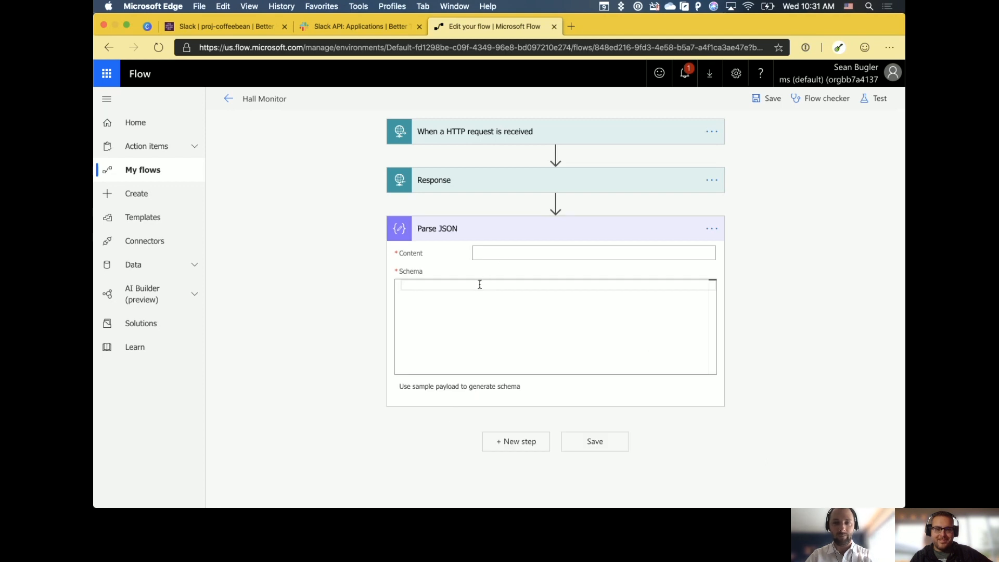
Set the Parse JSON content to the trigger's $formdata, enter {} as its schema, and save the flow
click(495, 252)
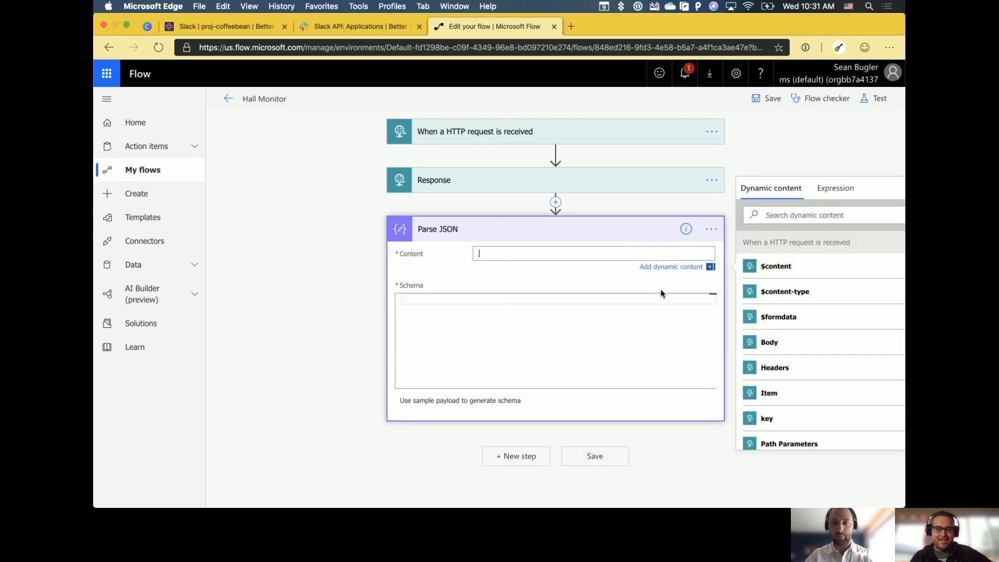
click(785, 322)
click(553, 330)
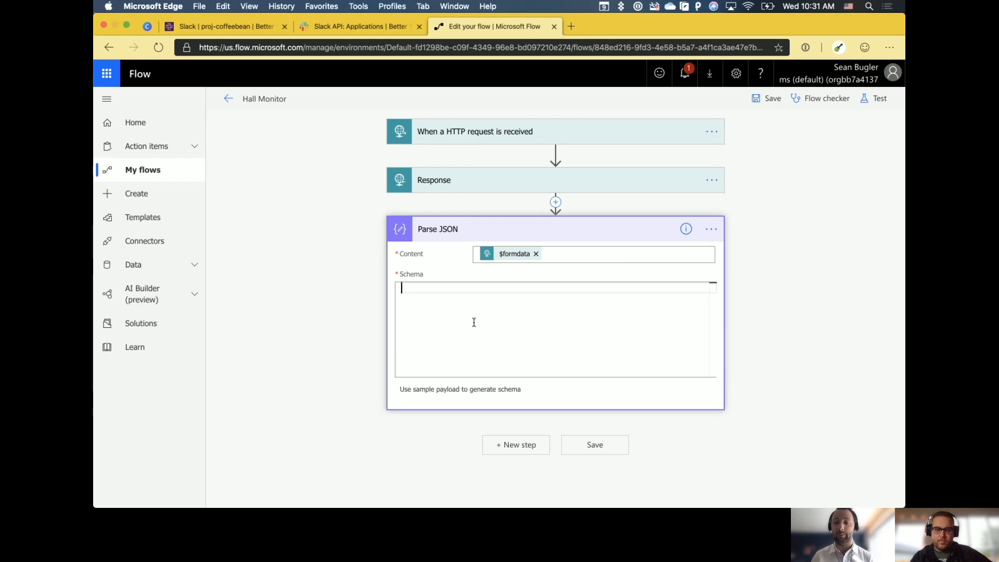
text({})
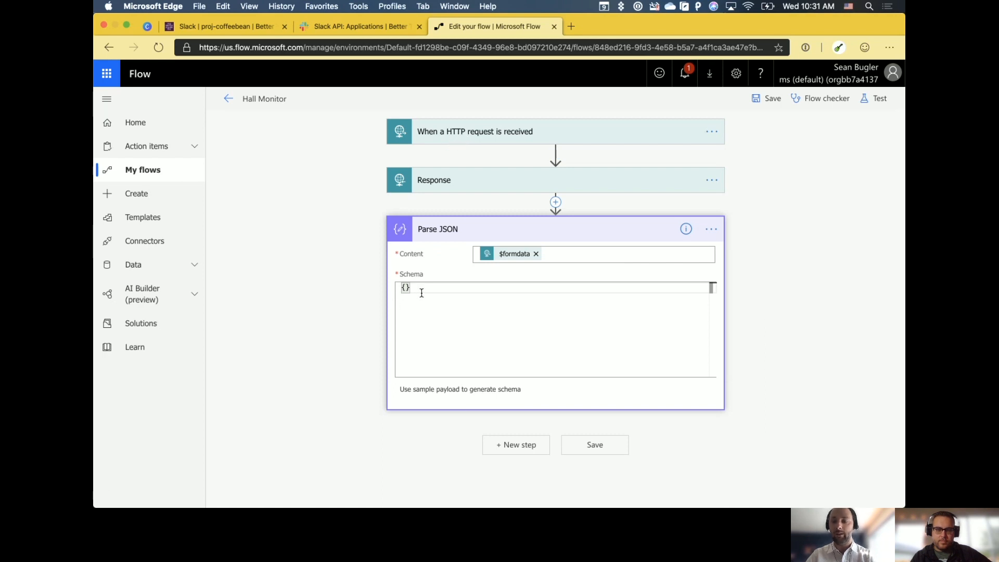
click(598, 451)
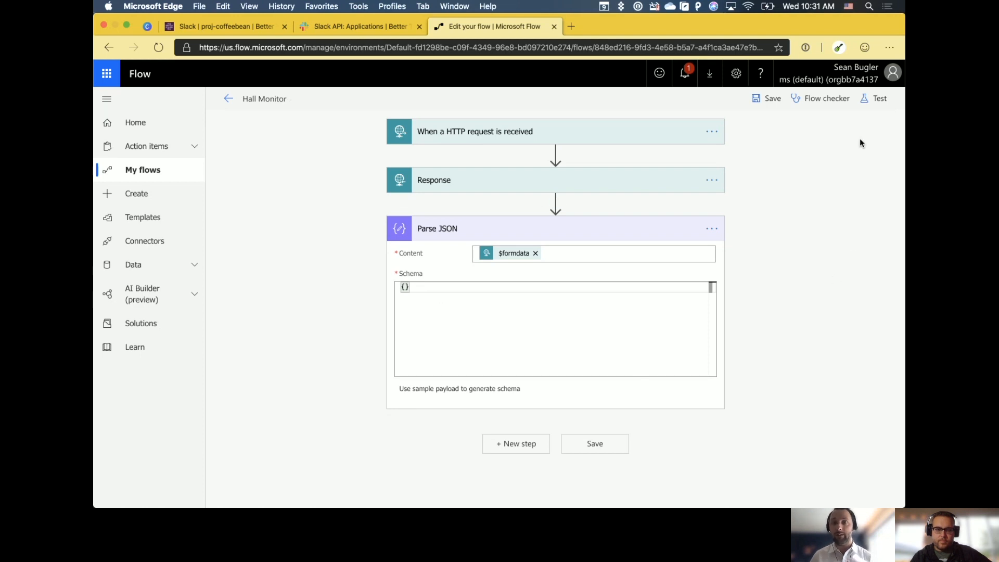
Test the flow using data from the previous succeeded run
click(875, 99)
click(781, 148)
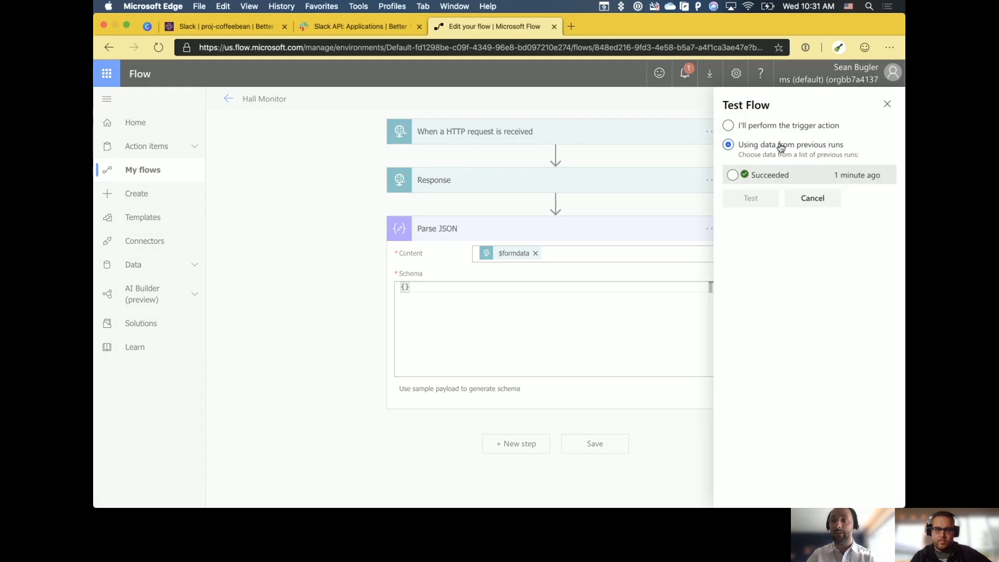
click(755, 173)
click(750, 199)
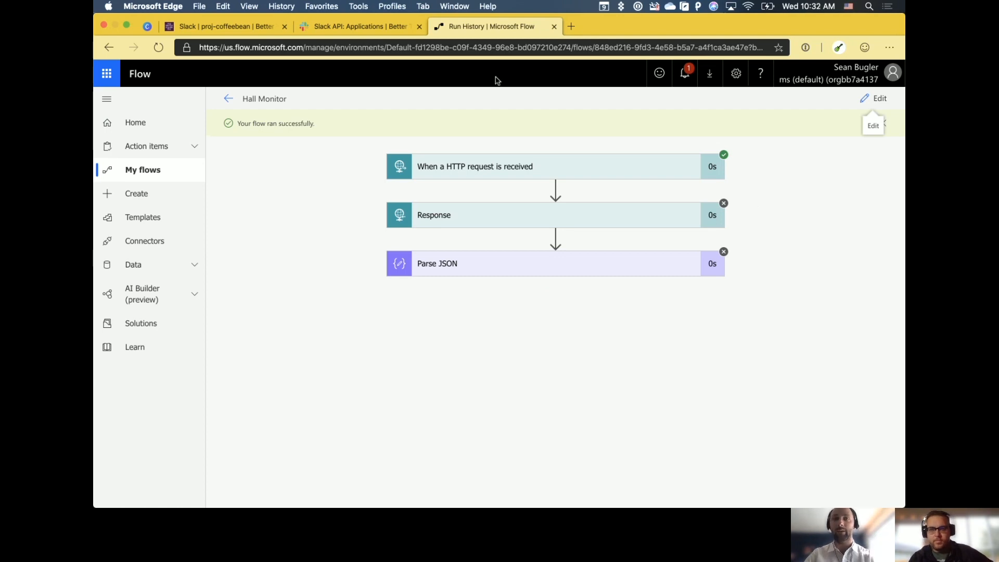
Switch to the Slack workspace and send /hallmonitor again in the #proj-coffeebean channel
click(235, 24)
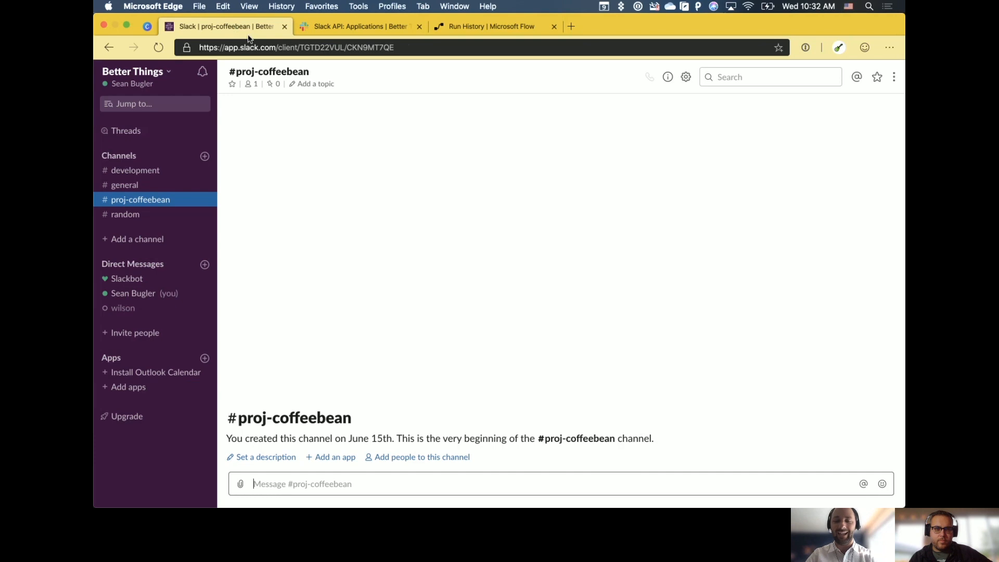
text(/hallmonitor)
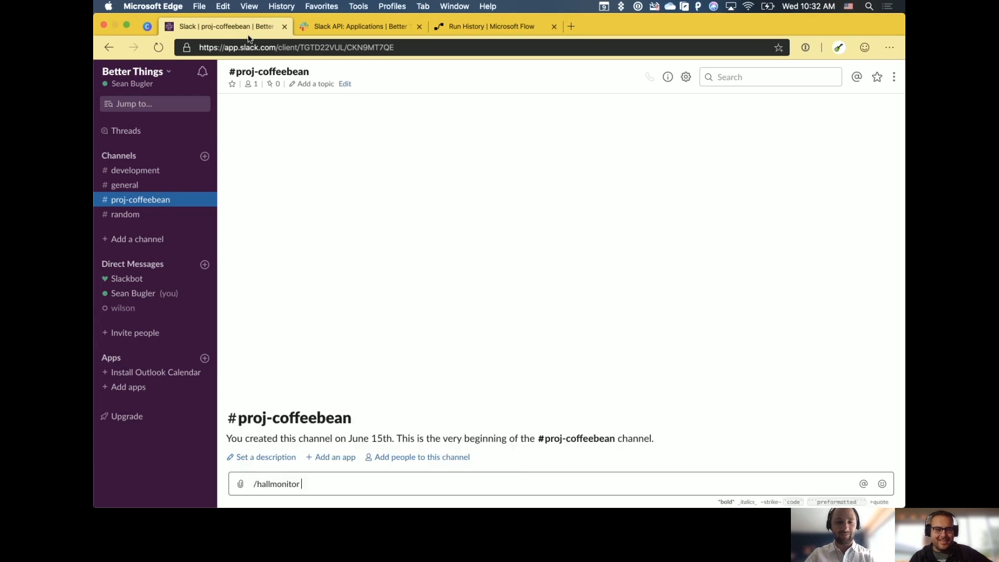
key(Return)
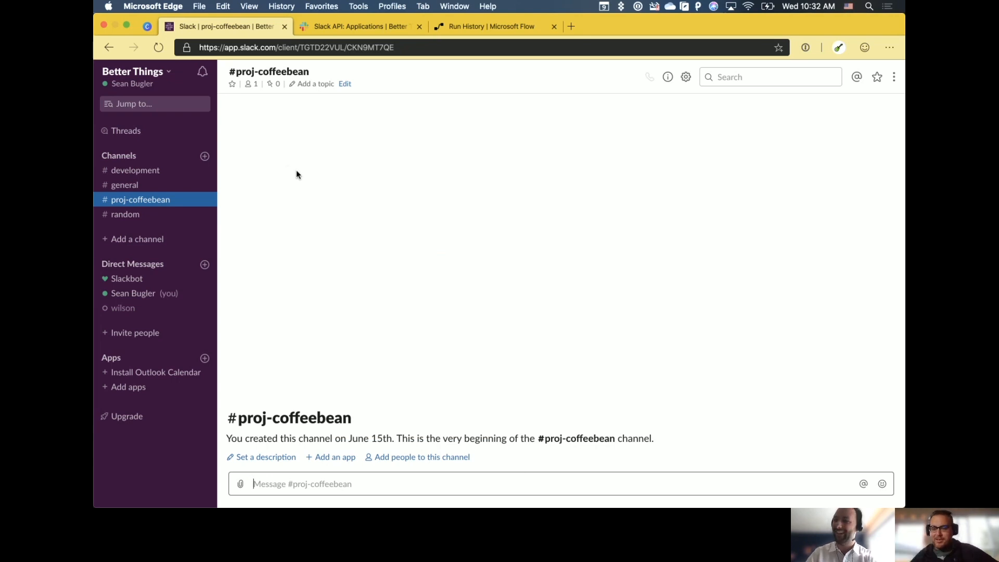
Switch to Microsoft Flow, open the newest Hall Monitor run, and copy the full content input of its Parse JSON action
click(492, 26)
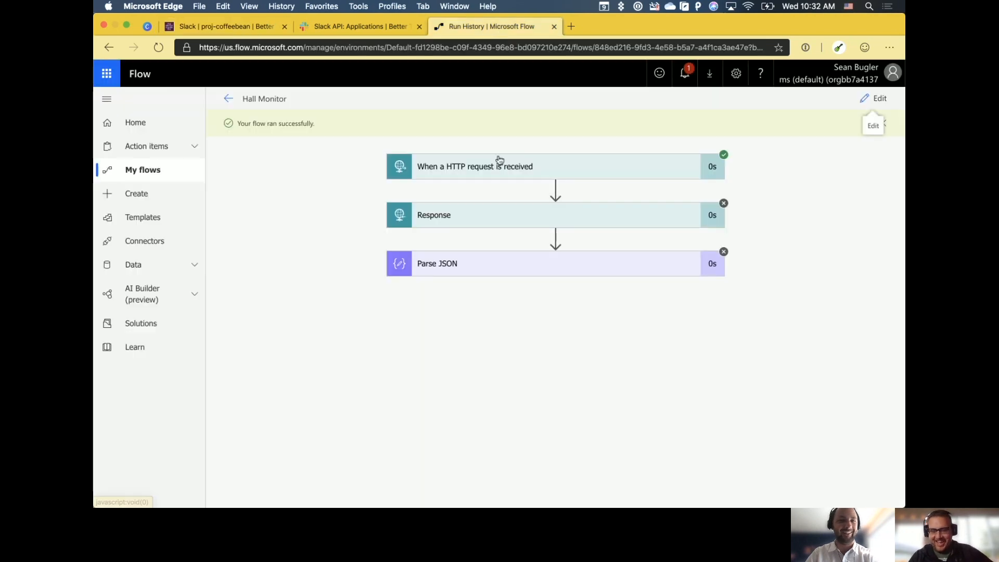
click(224, 100)
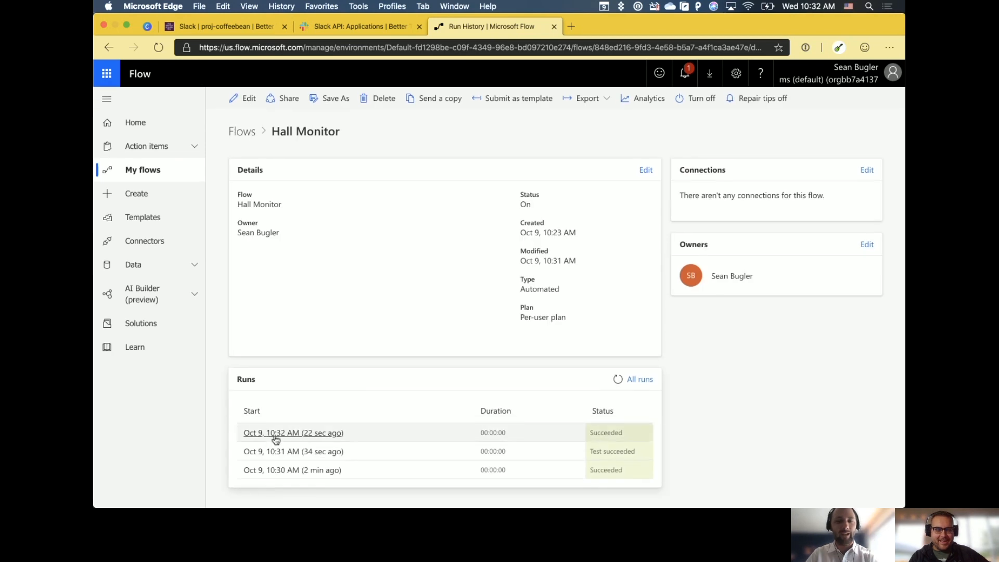
click(283, 435)
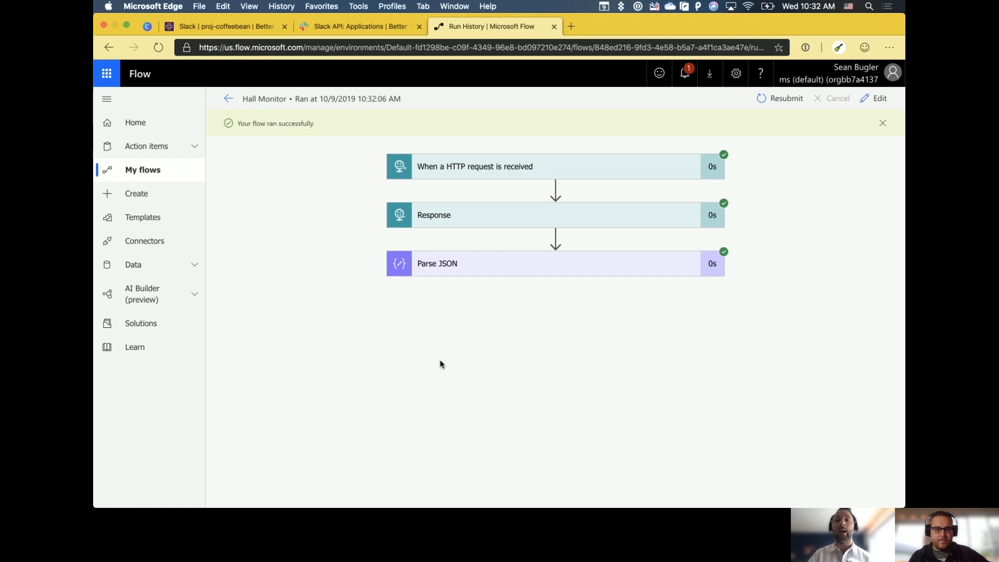
click(475, 263)
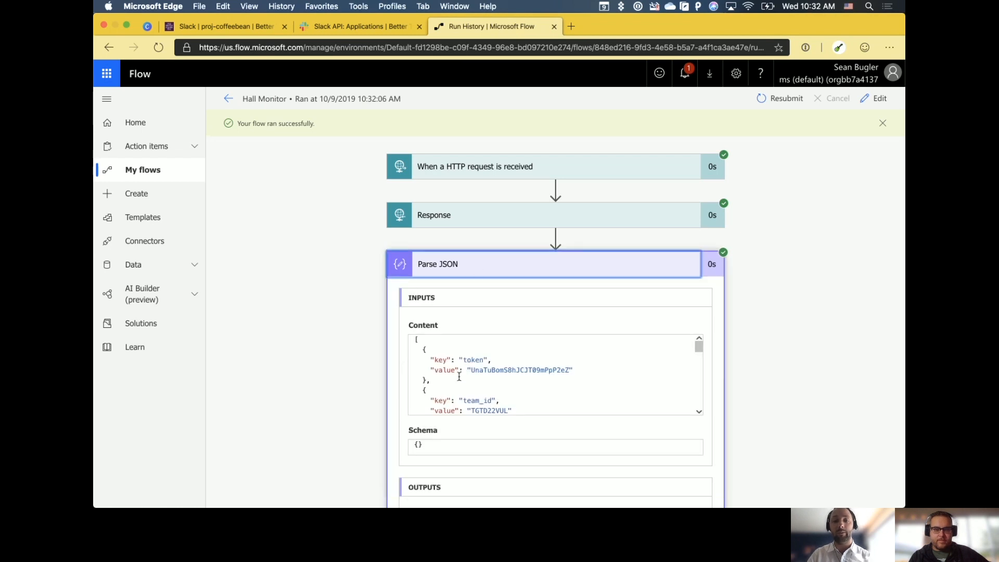
triple_click(459, 376)
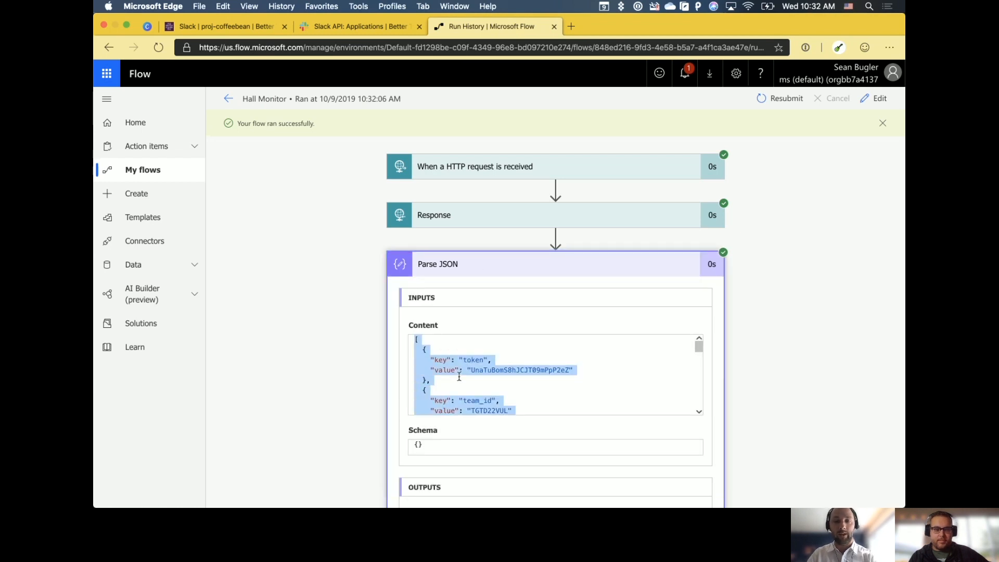
scroll(459, 377, down, 2)
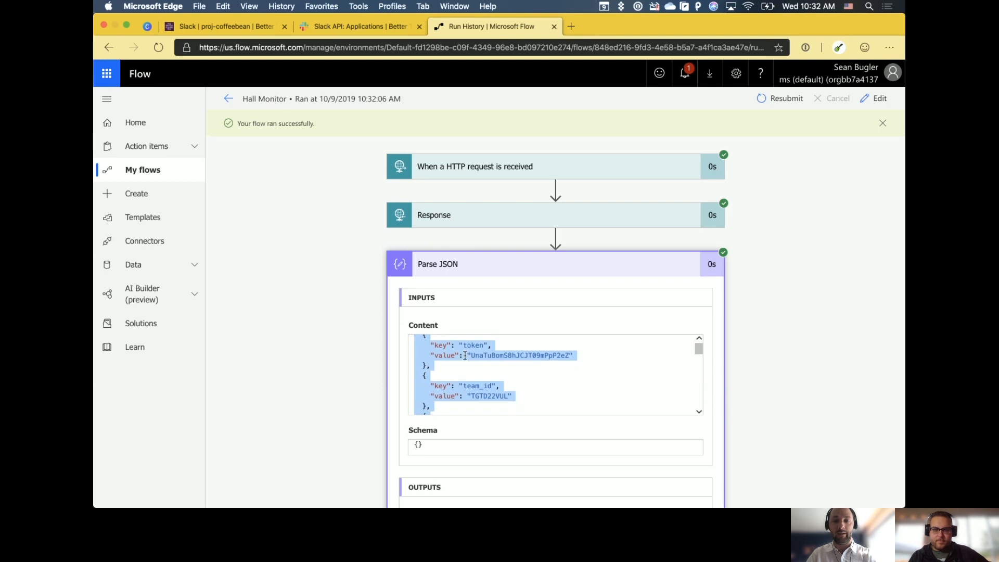
scroll(465, 364, down, 5)
scroll(465, 379, down, 3)
scroll(466, 378, up, 10)
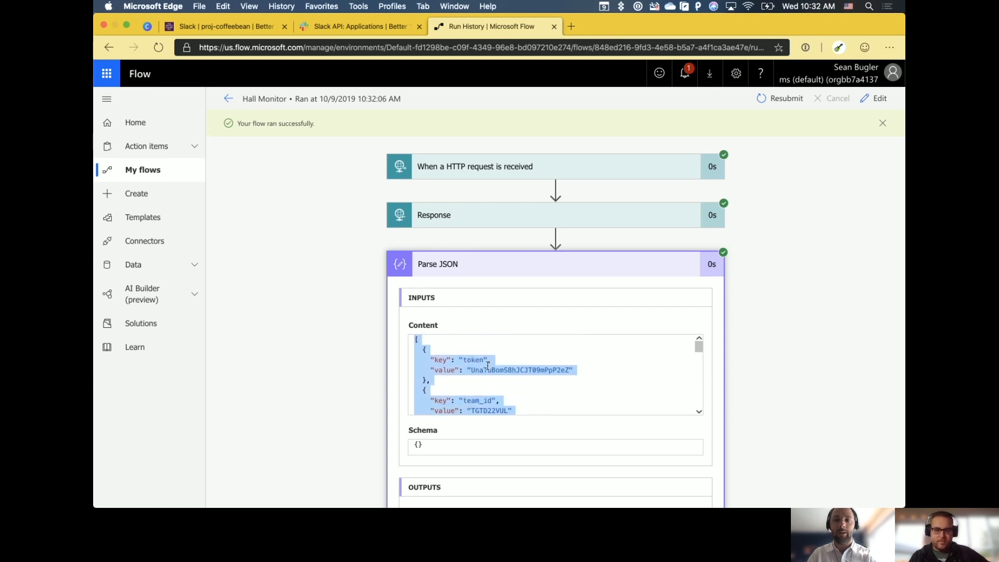
Edit the flow and generate the Parse JSON action's schema from the copied content as sample payload, then check the schema
click(873, 101)
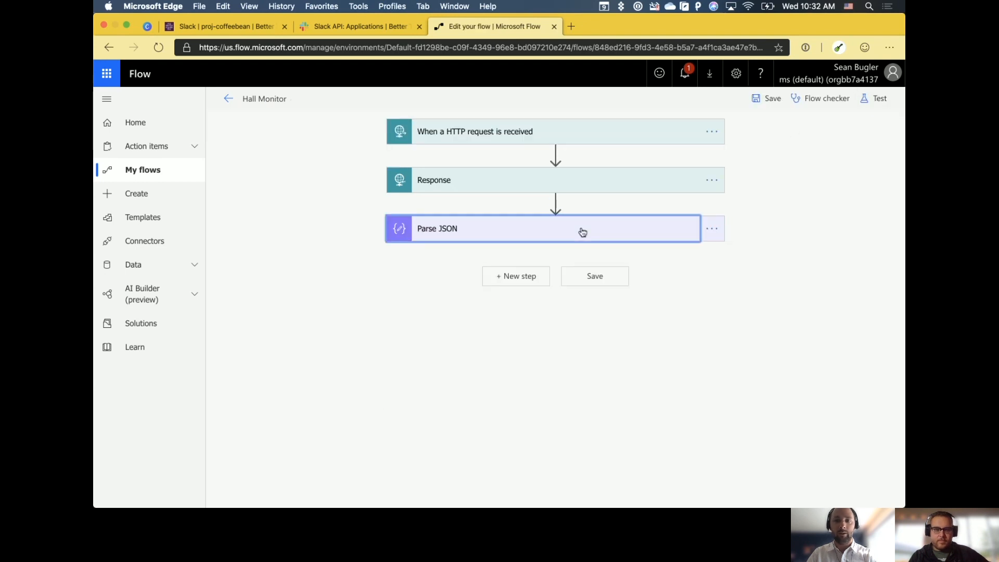
click(582, 232)
click(469, 389)
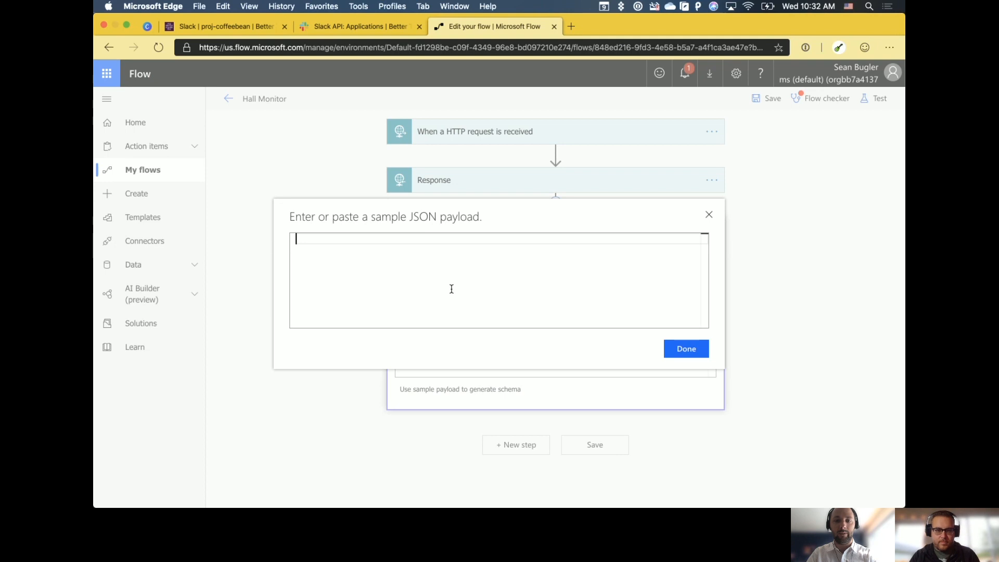
key(super+v)
click(686, 350)
scroll(535, 350, down, 3)
scroll(536, 350, down, 1)
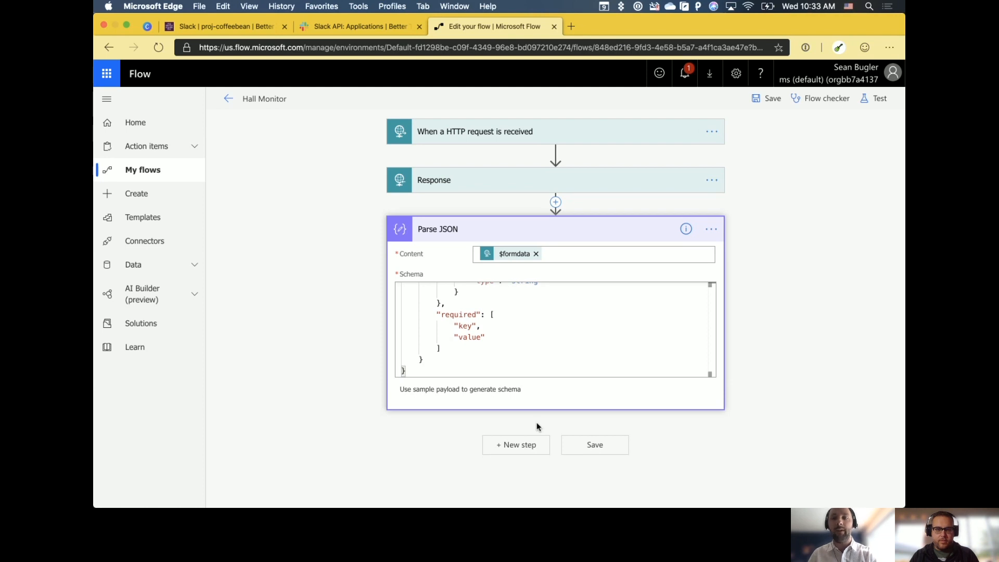
scroll(521, 339, up, 3)
scroll(520, 340, up, 2)
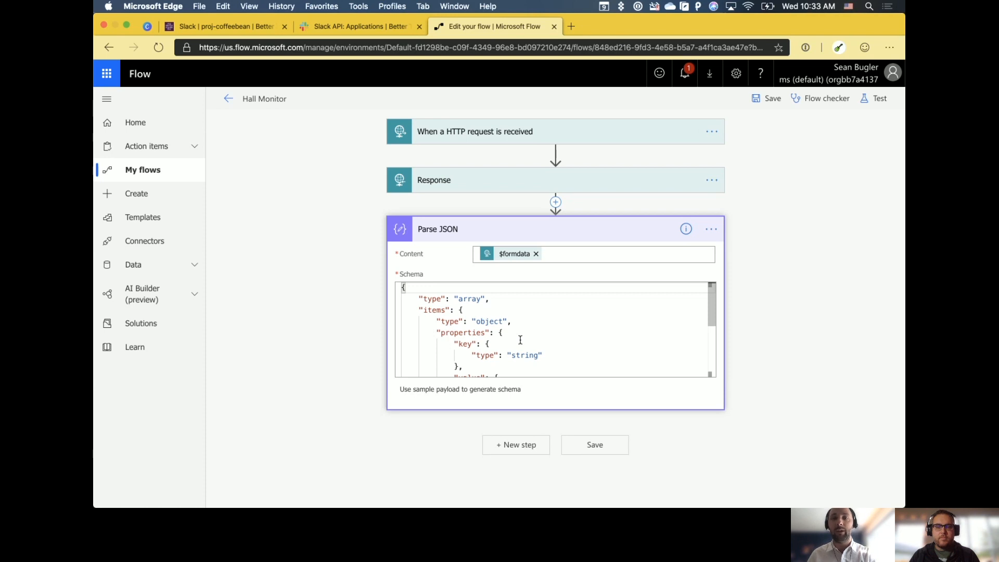
click(239, 27)
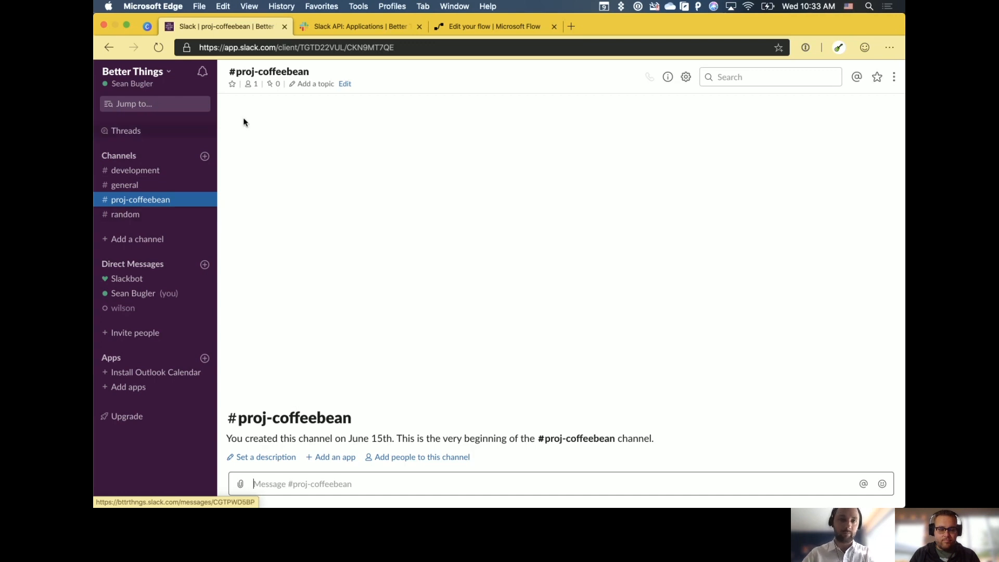
click(507, 26)
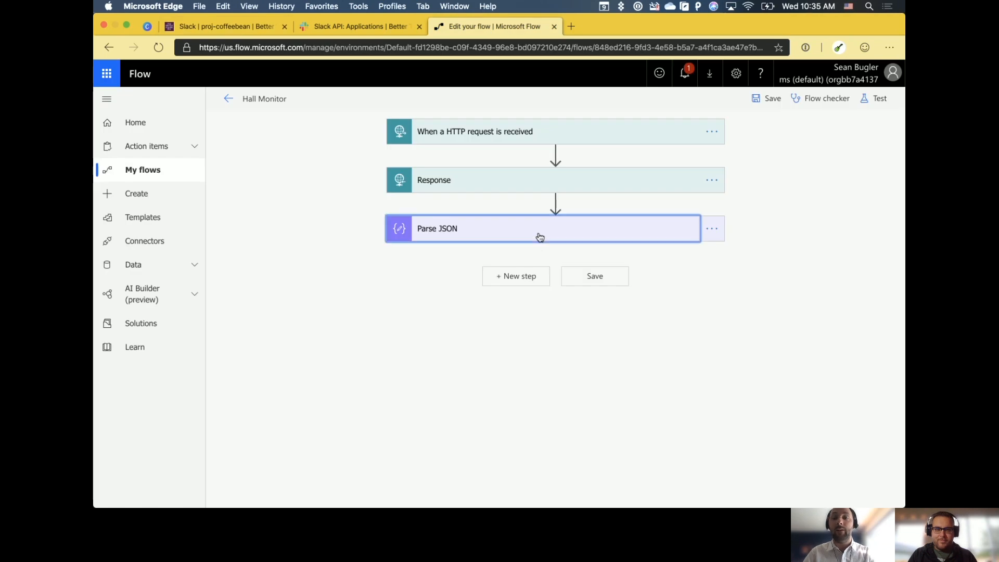
click(539, 236)
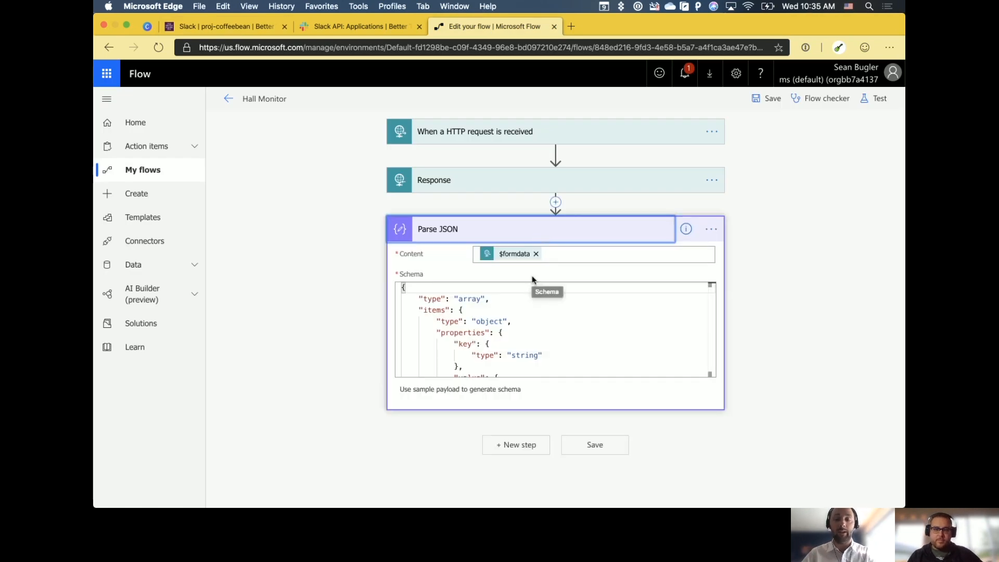
Add a Filter array action from Data Operations after the Parse JSON action
click(507, 449)
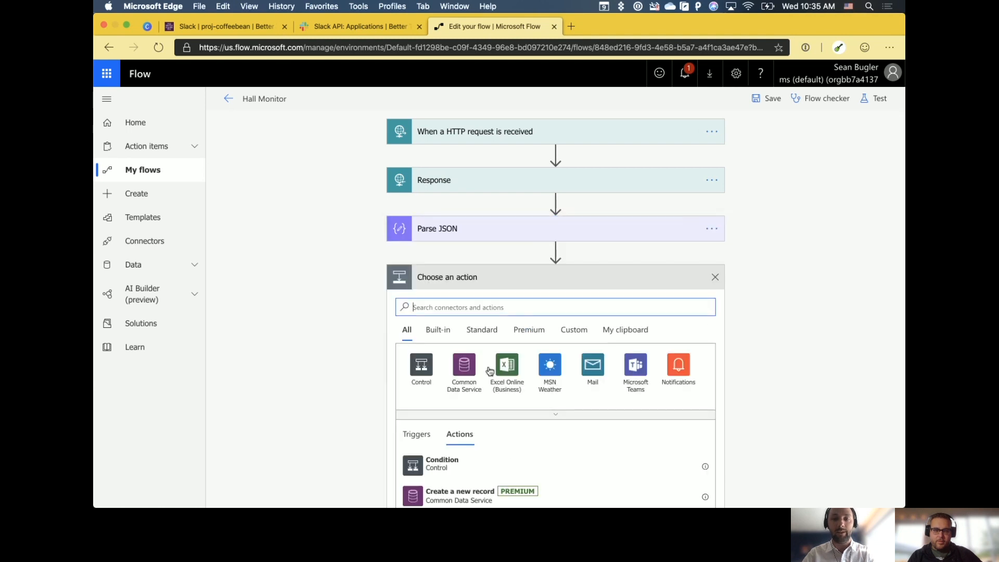
text(filter)
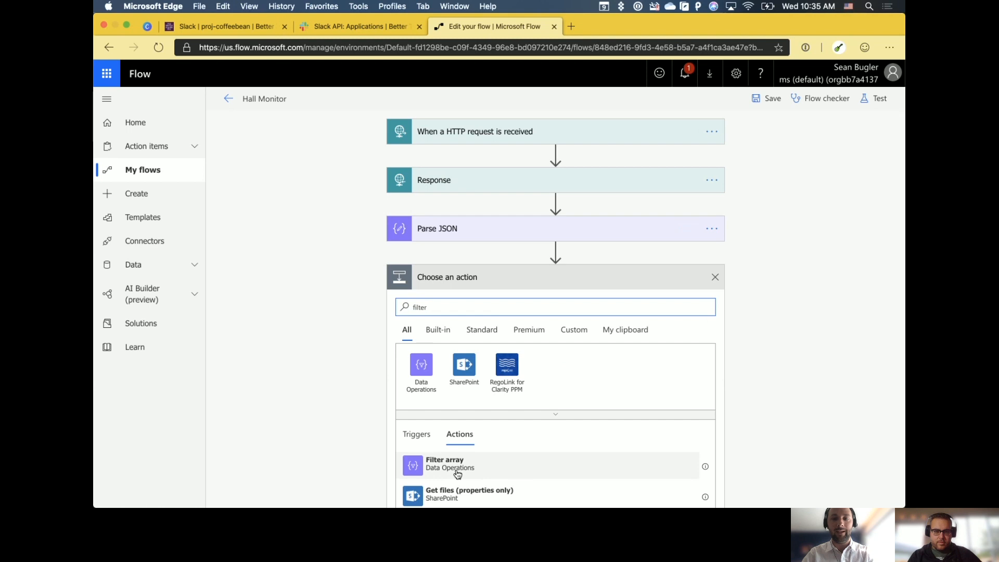
click(457, 470)
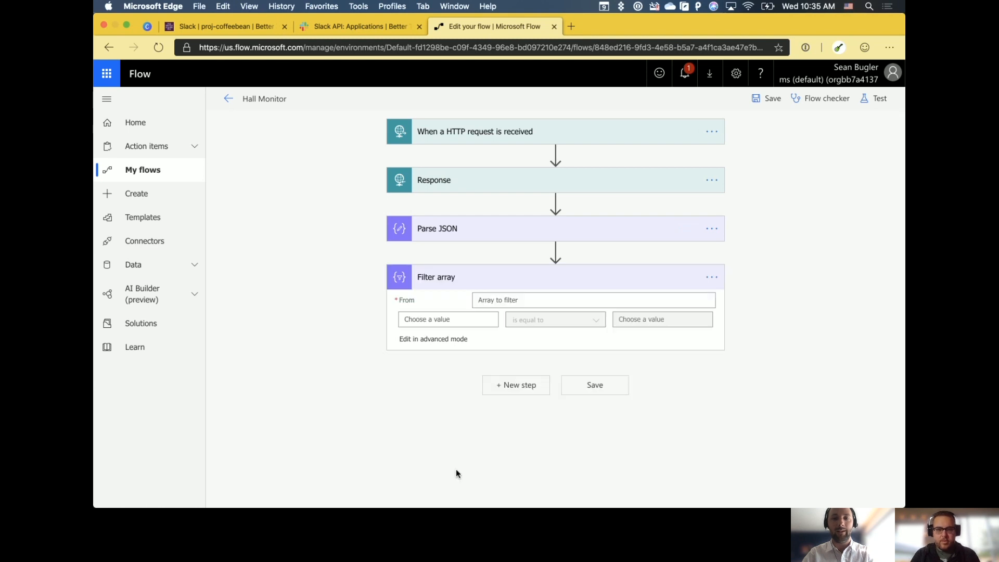
Set the Filter array action to filter the Parse JSON Body where key is equal to response_url
click(513, 300)
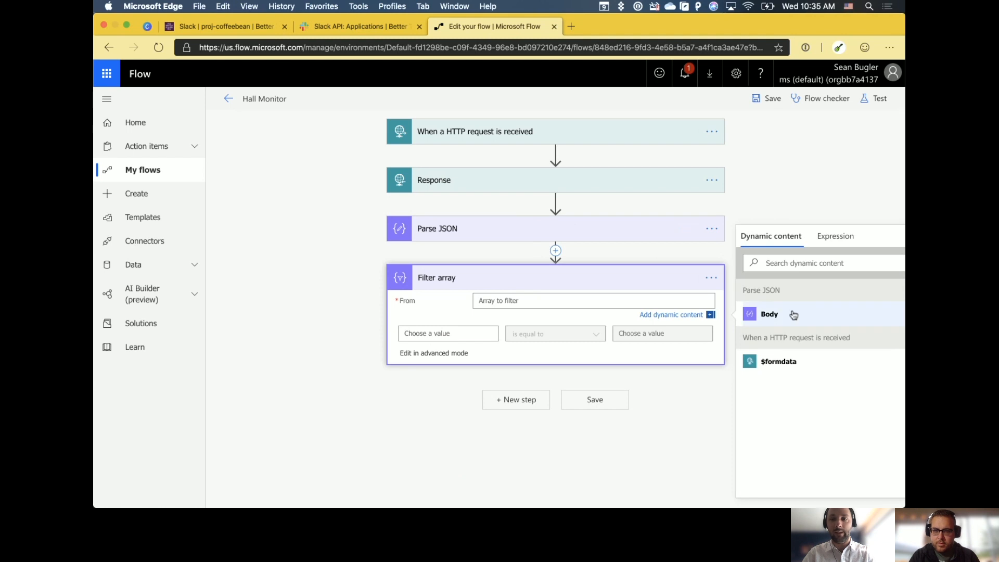
click(769, 314)
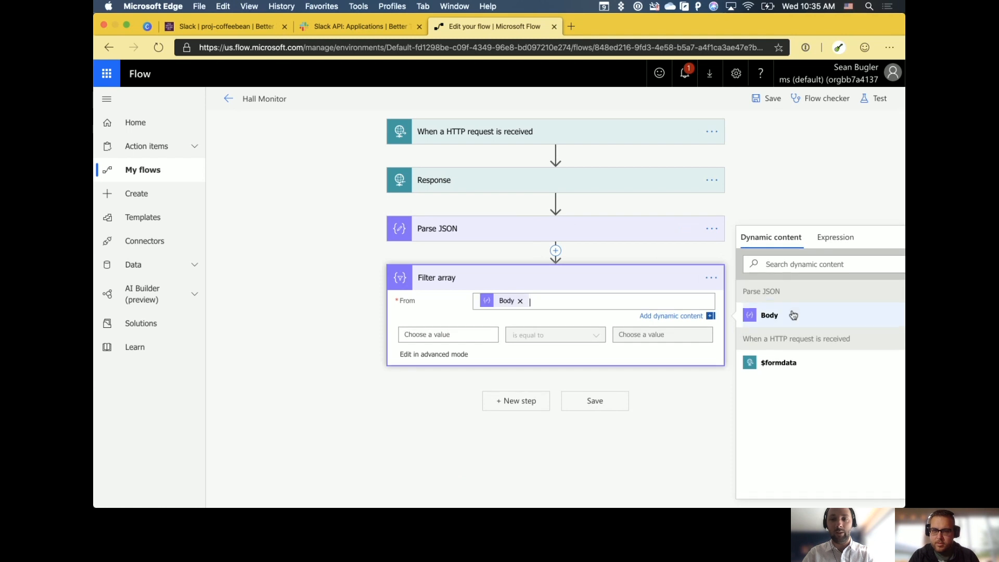
click(457, 335)
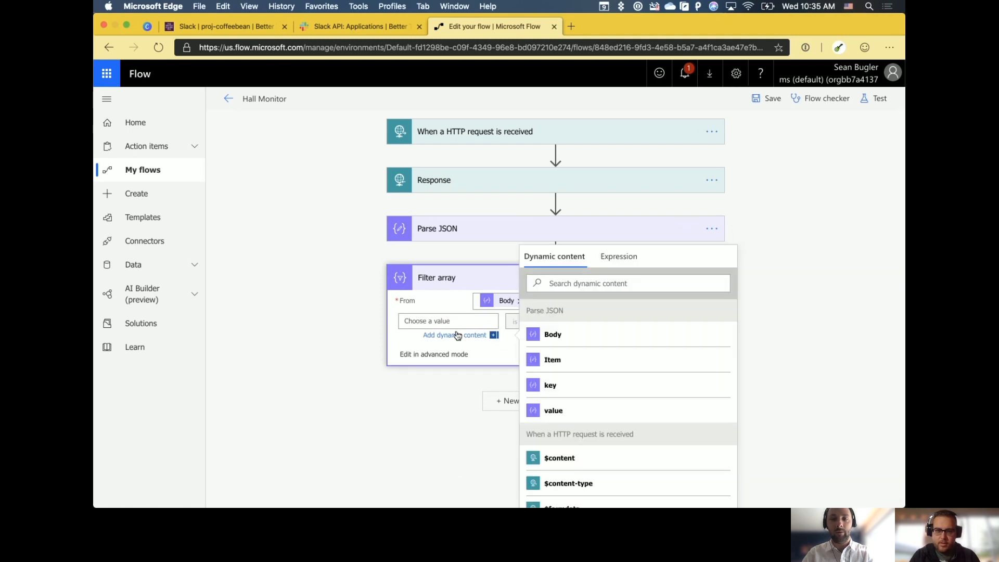
click(567, 386)
click(508, 353)
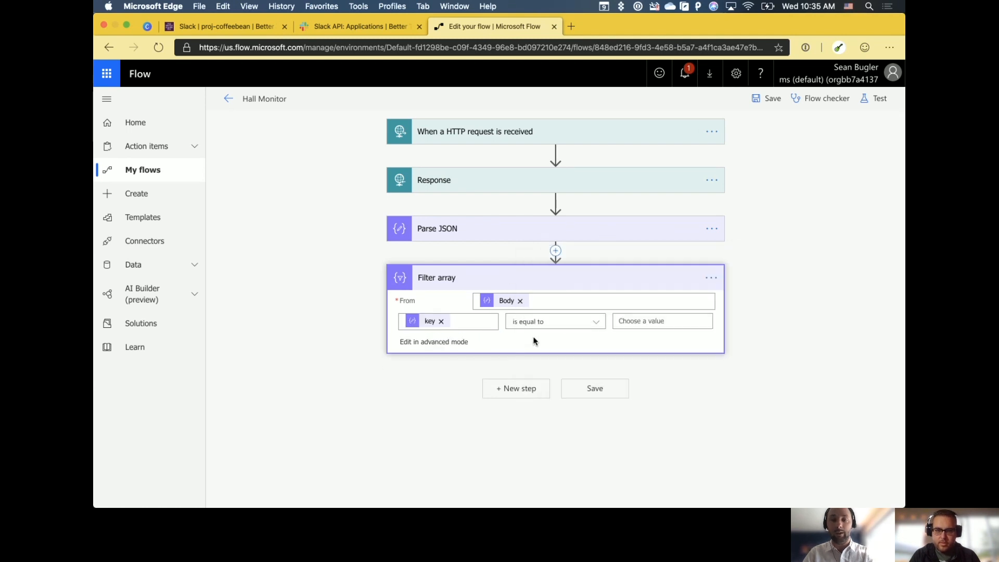
click(624, 319)
text(respo)
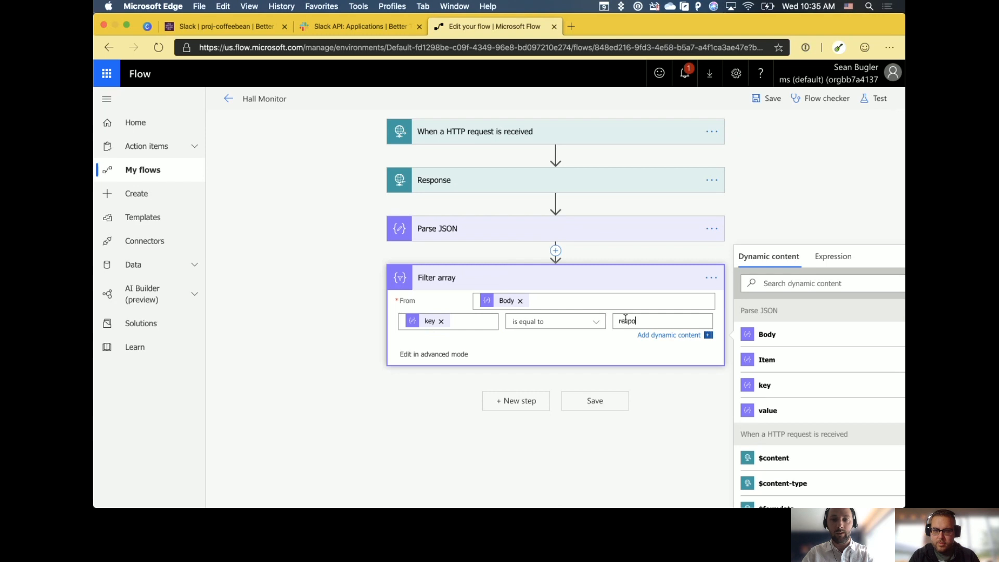
text(nse_url)
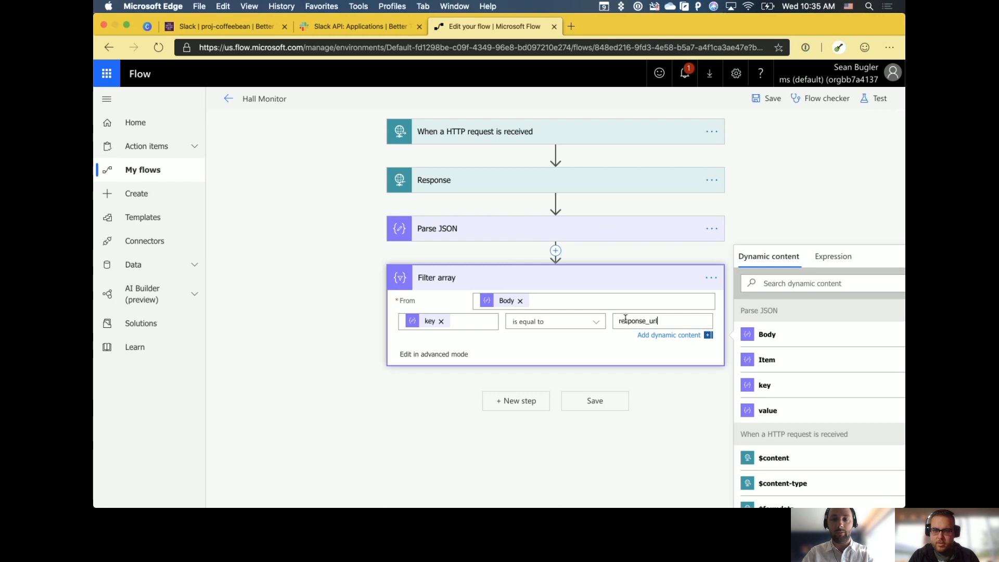
click(549, 357)
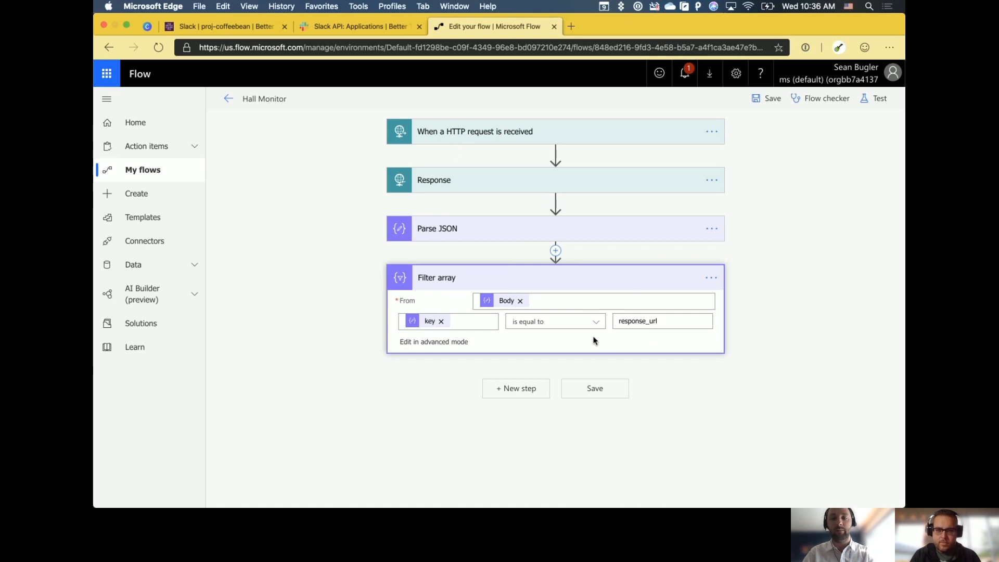
Add an Initialize variable action after the Filter array action
click(517, 390)
text(init)
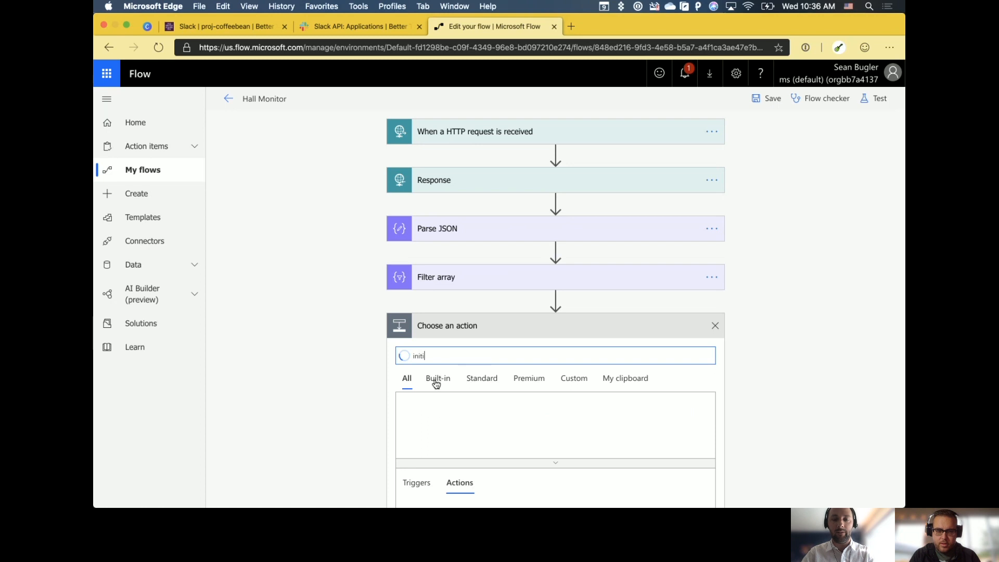
text(i)
scroll(436, 384, down, 3)
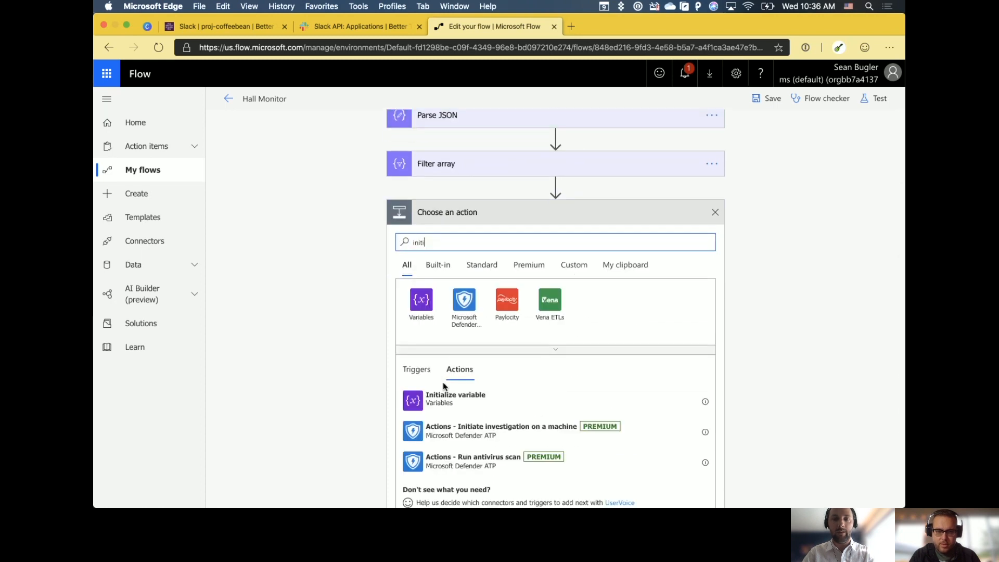
click(454, 402)
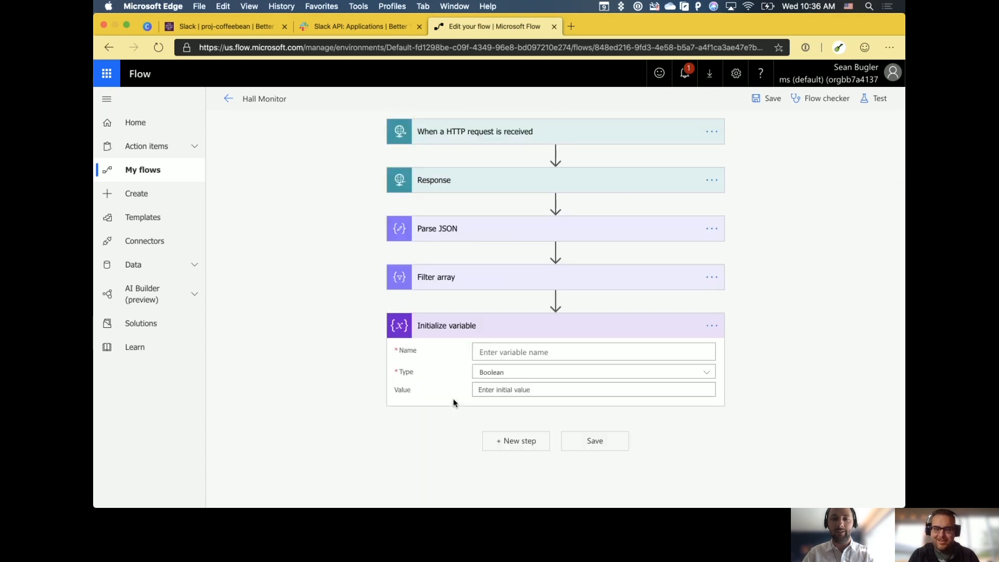
Name the variable responseURL and set its type to String
click(520, 351)
text(responseURL)
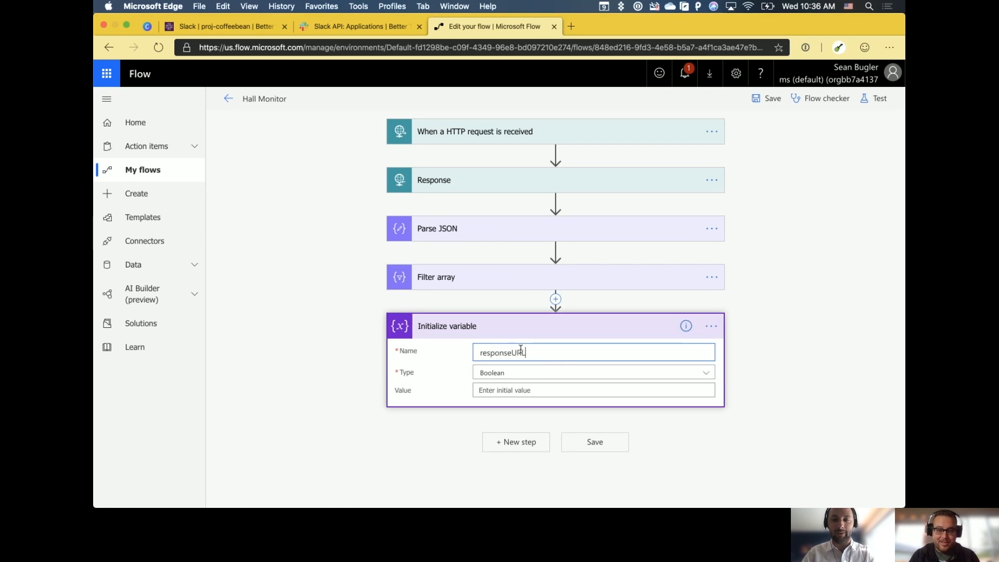
click(516, 378)
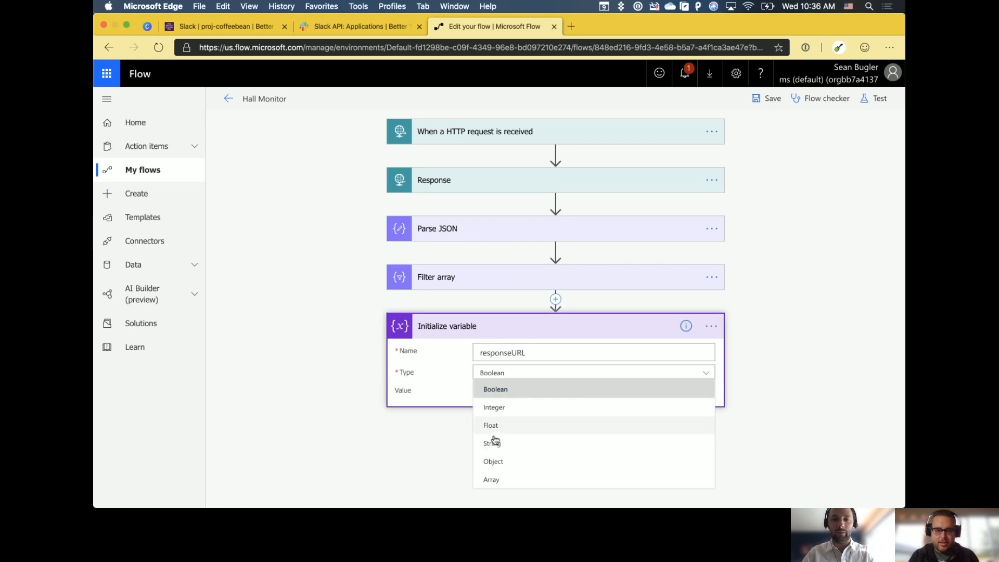
click(502, 446)
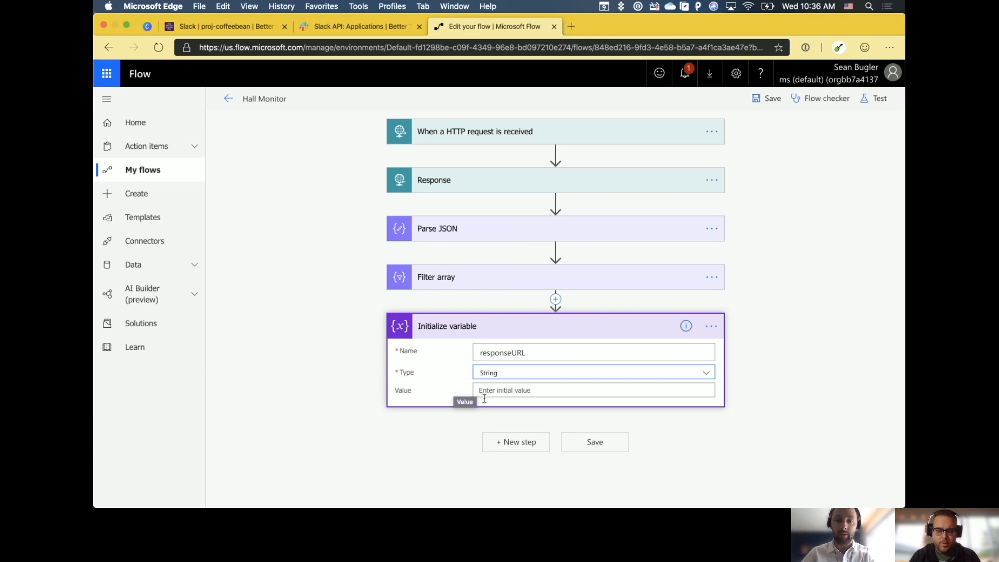
Set the responseURL variable's value to the expression first(body('Filter_array'))?['value']
click(505, 391)
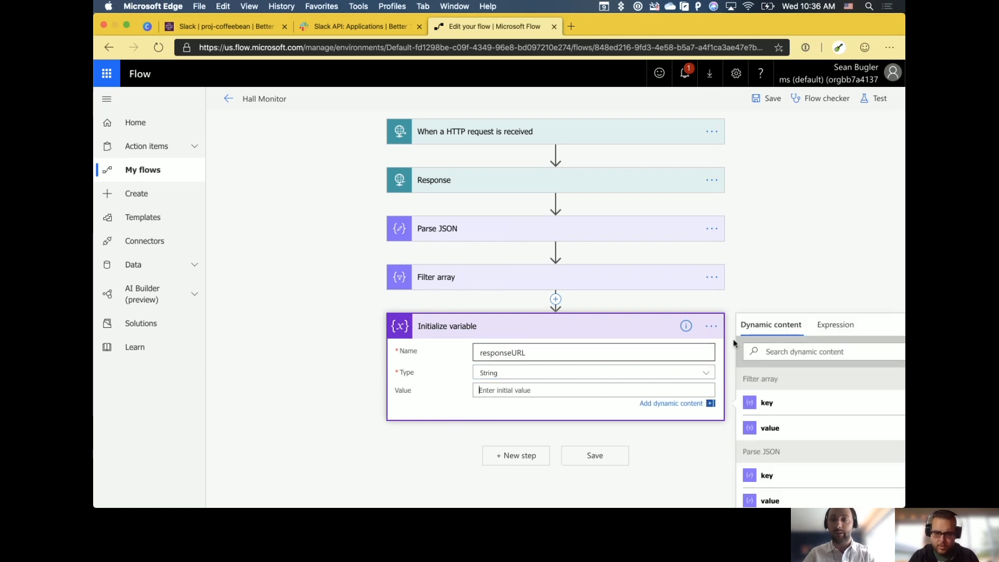
click(835, 324)
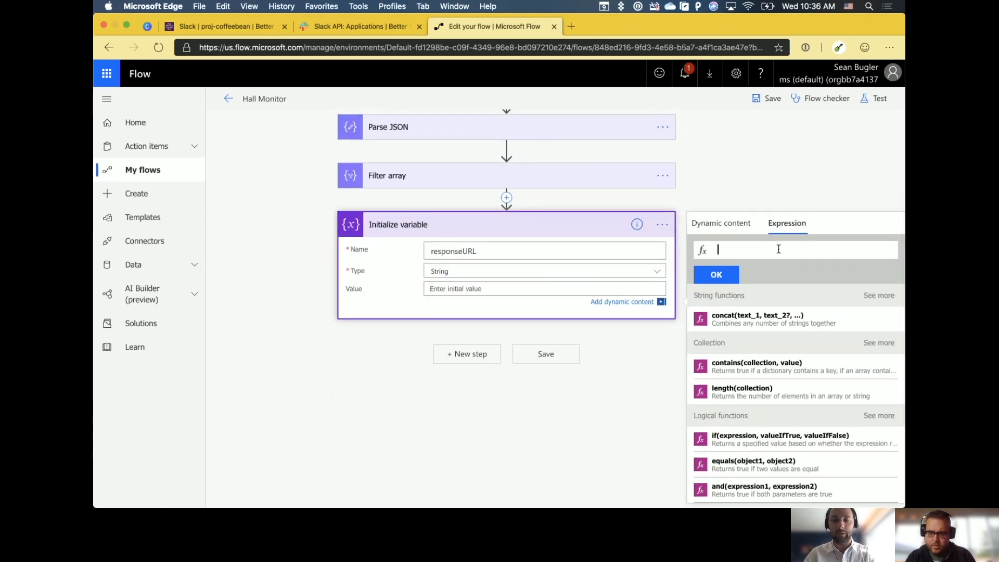
text(firs)
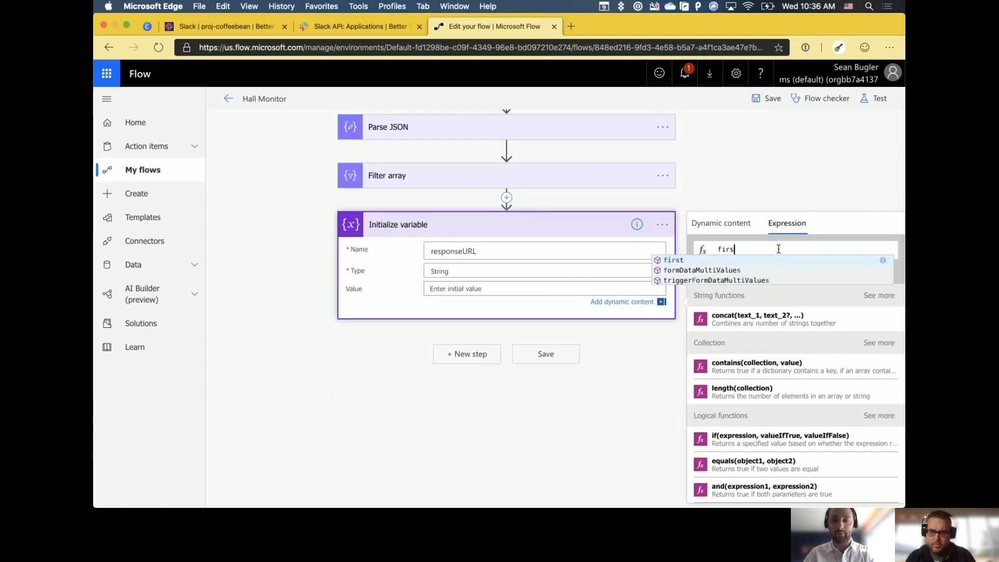
text(t()
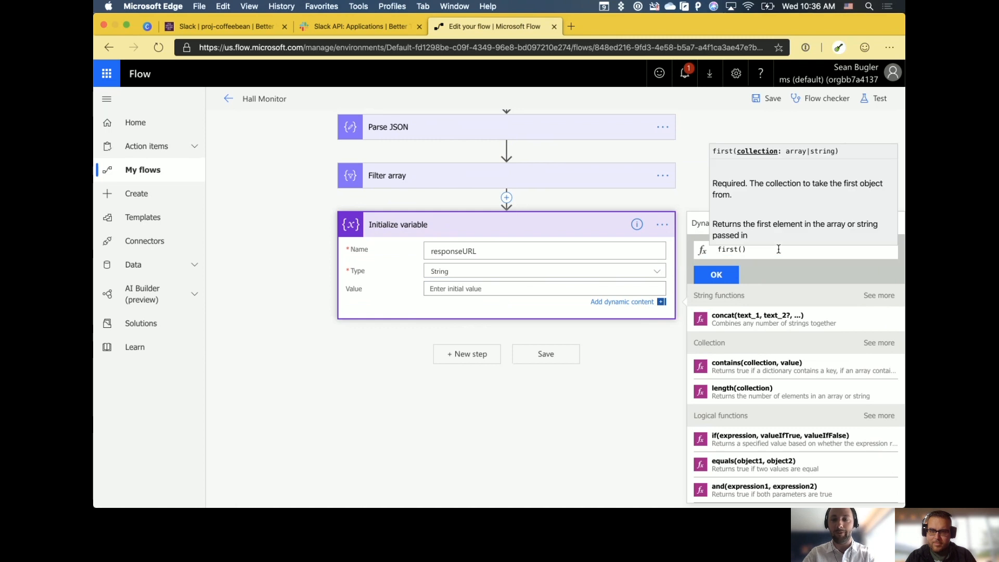
click(702, 233)
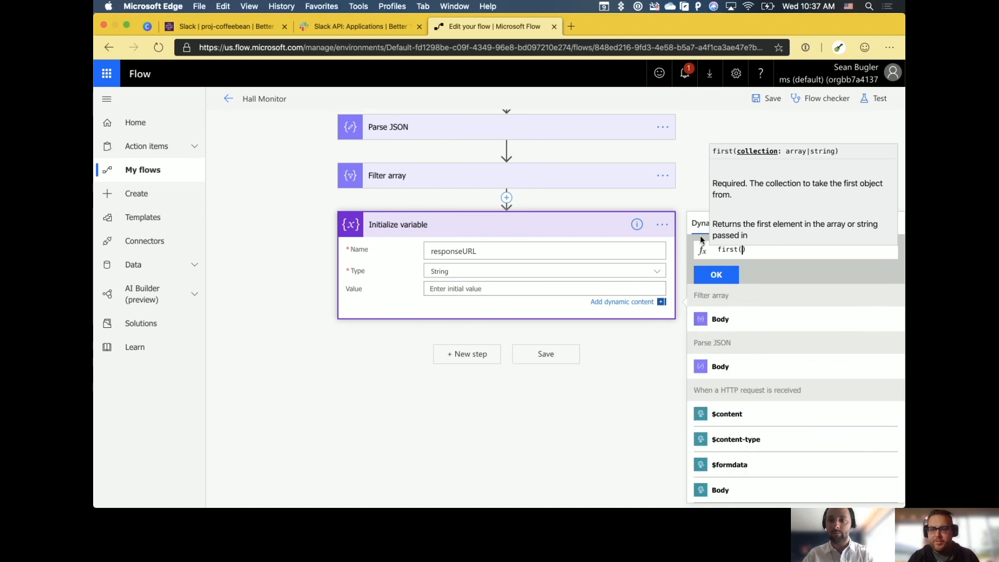
scroll(720, 312, down, 2)
scroll(720, 311, up, 2)
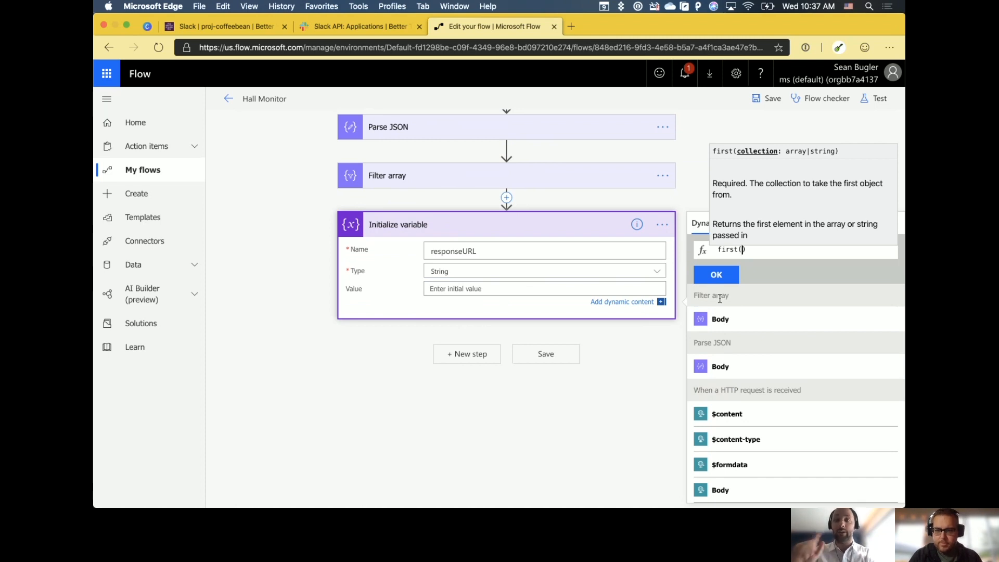
click(749, 330)
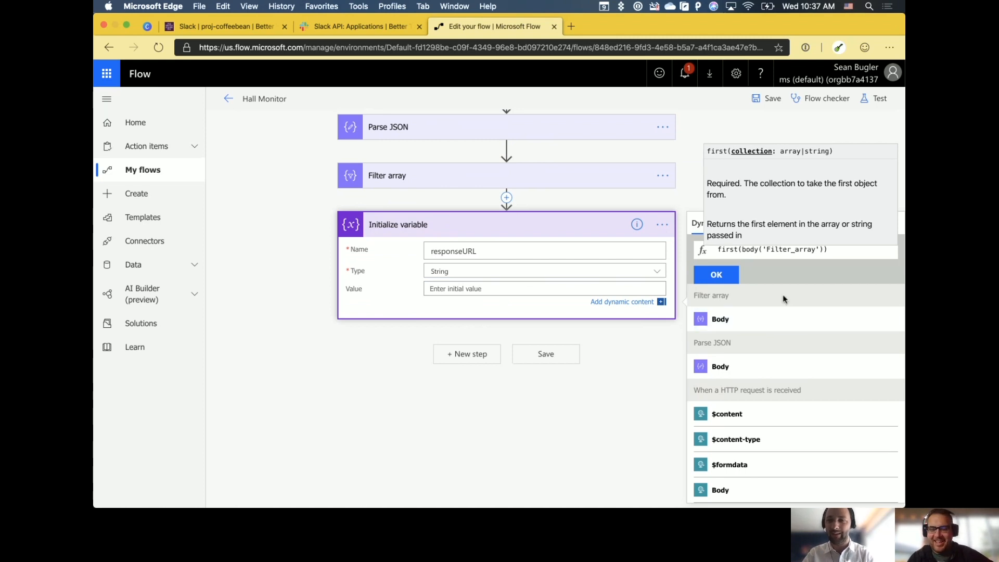
click(845, 251)
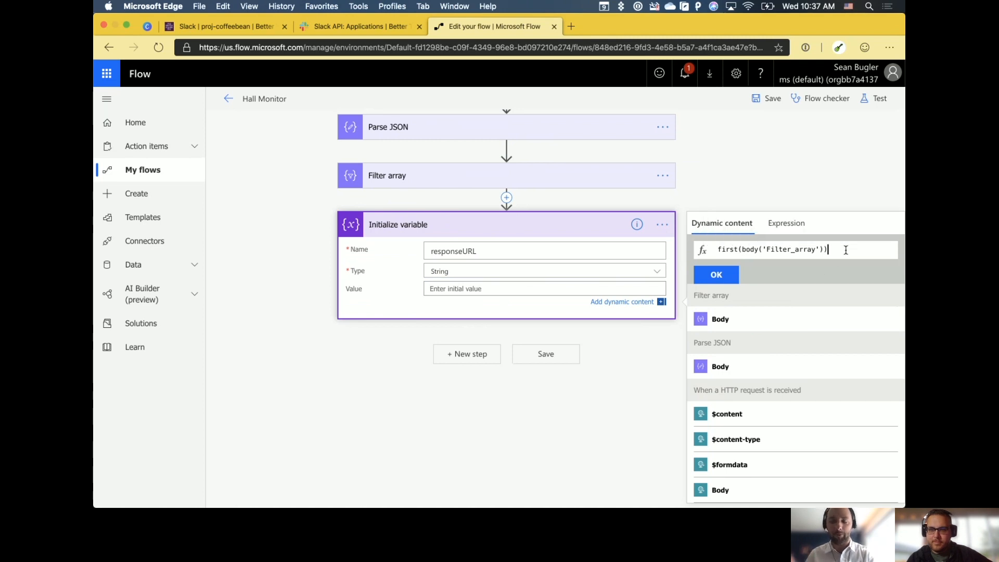
text(?['value)
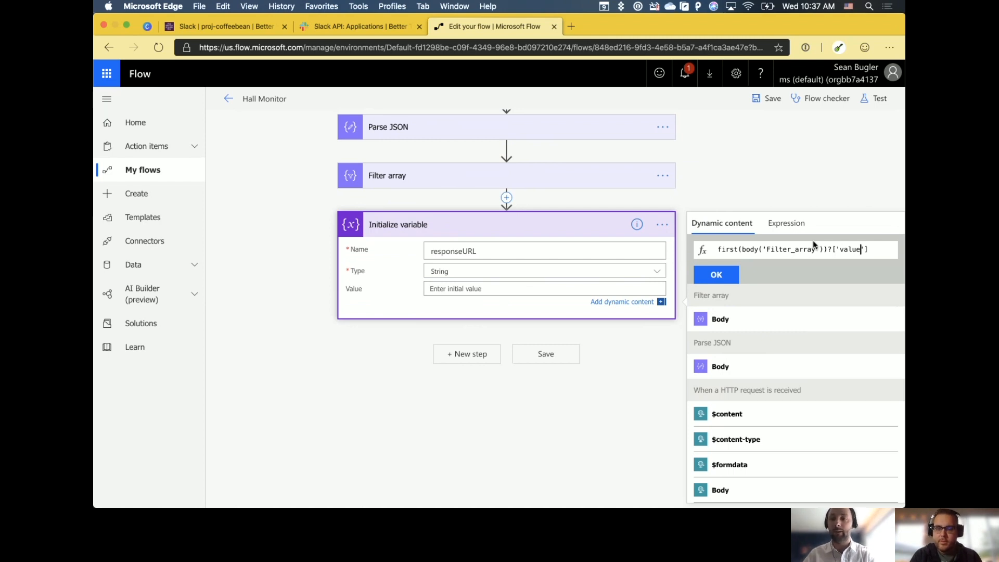
click(713, 280)
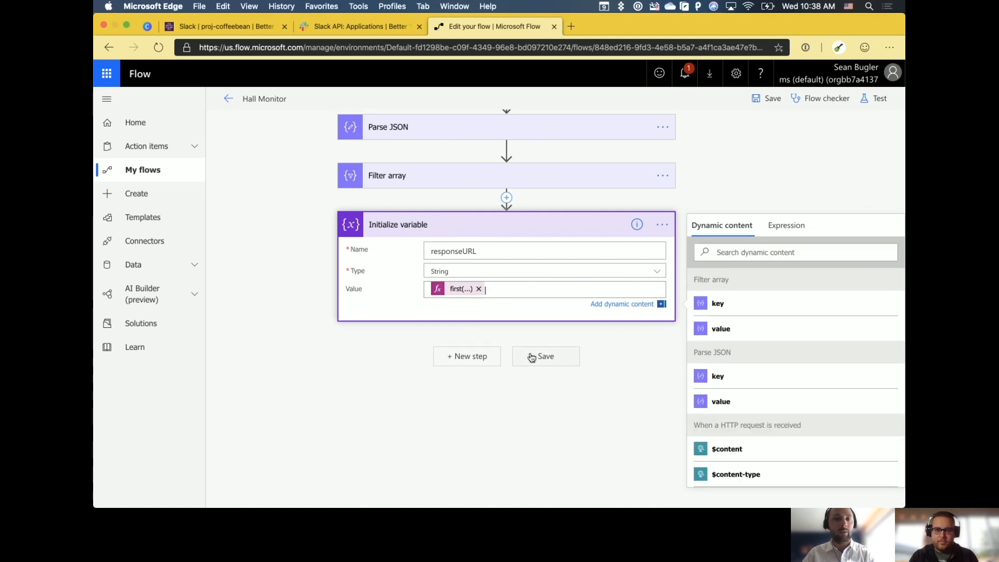
Add a Compose action from Data Operations after the Initialize variable action
scroll(531, 358, up, 3)
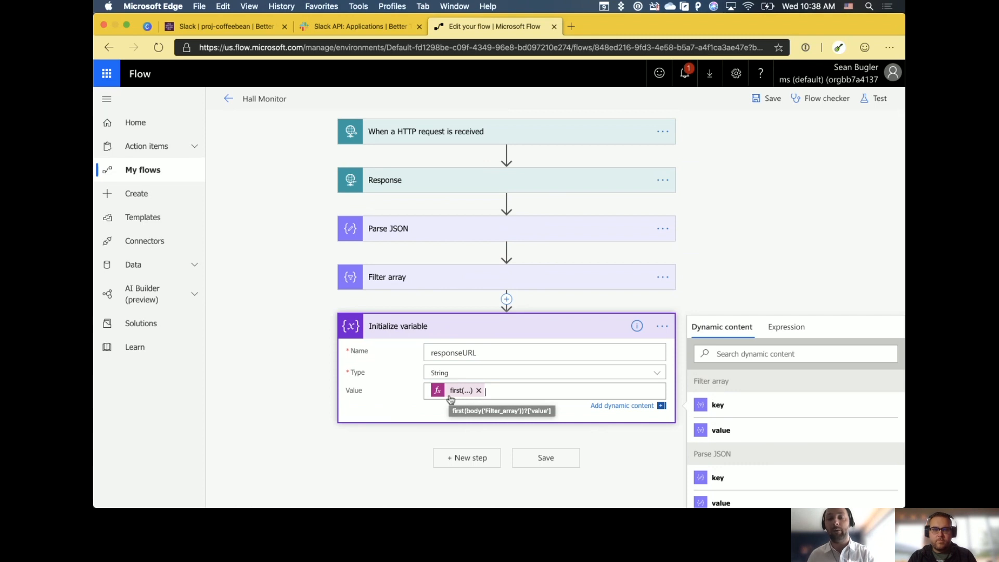
click(441, 466)
text(compose)
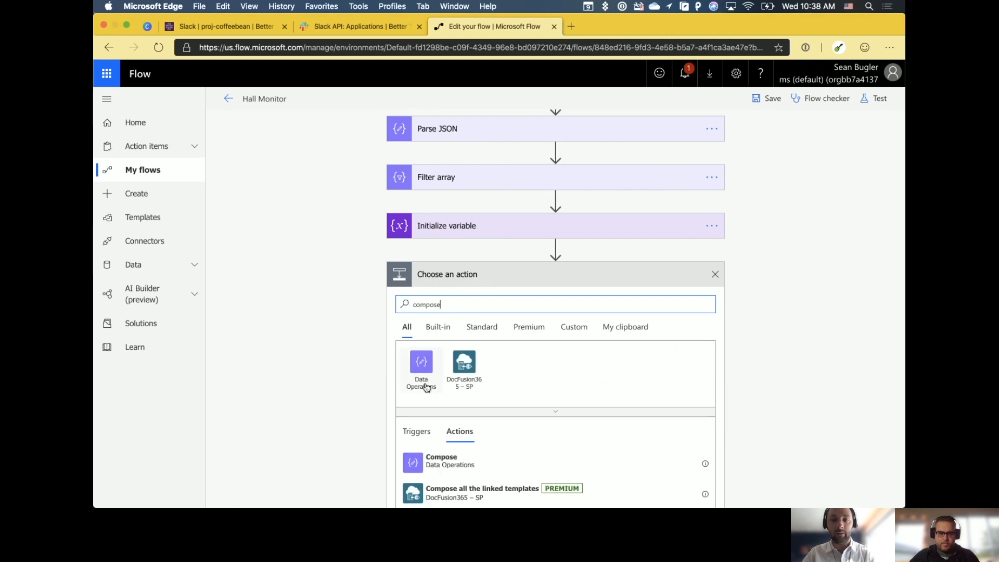
click(443, 461)
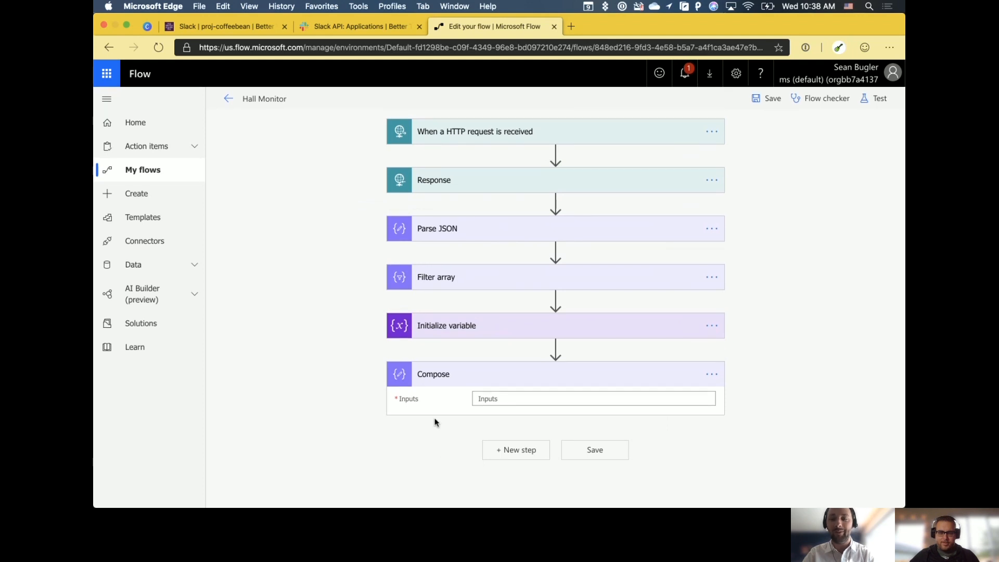
Open the Slash Commands documentation on api.slack.com in a new browser tab and find the JSON payload example for message responses
click(341, 32)
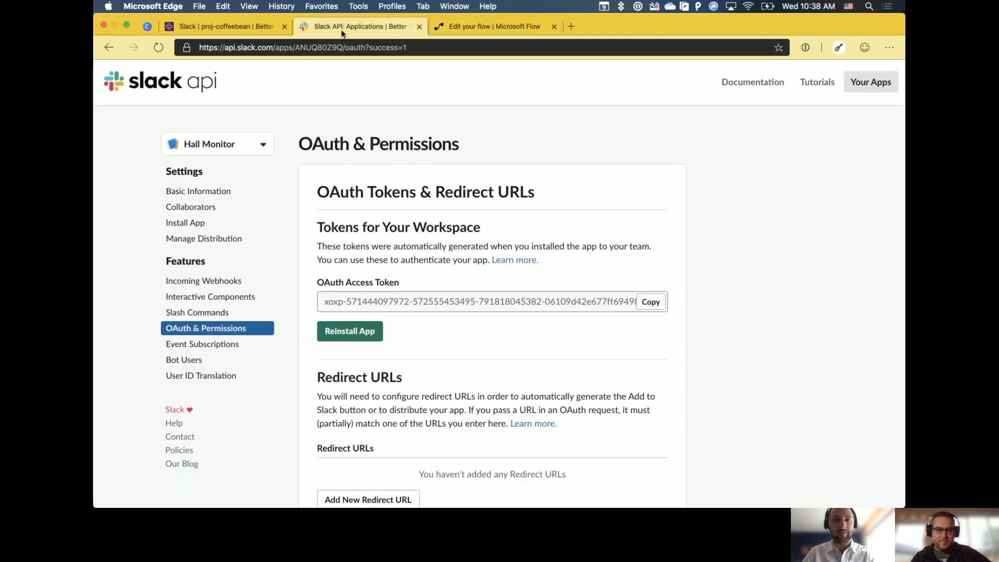
click(497, 26)
key(super+t)
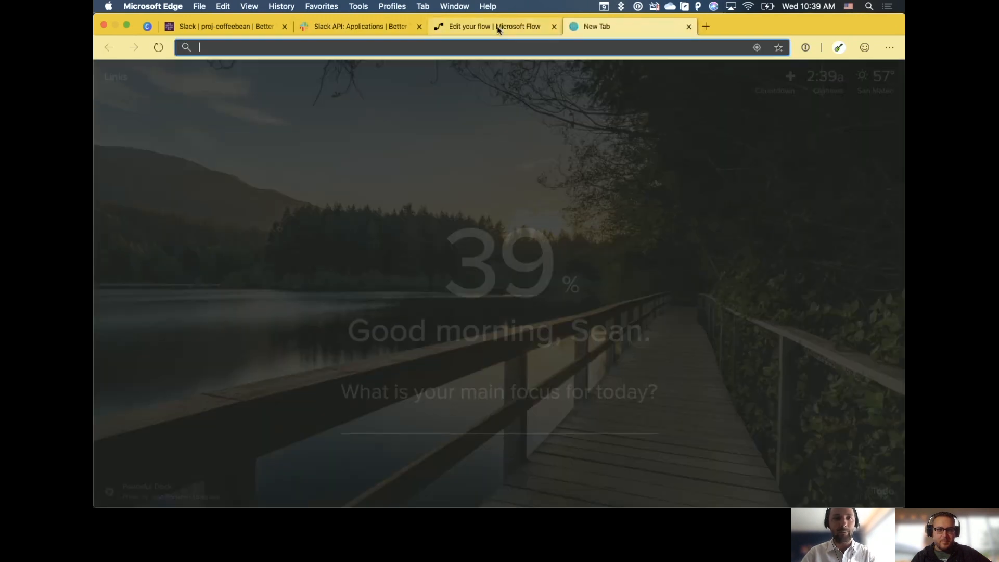
text(api.slack.com)
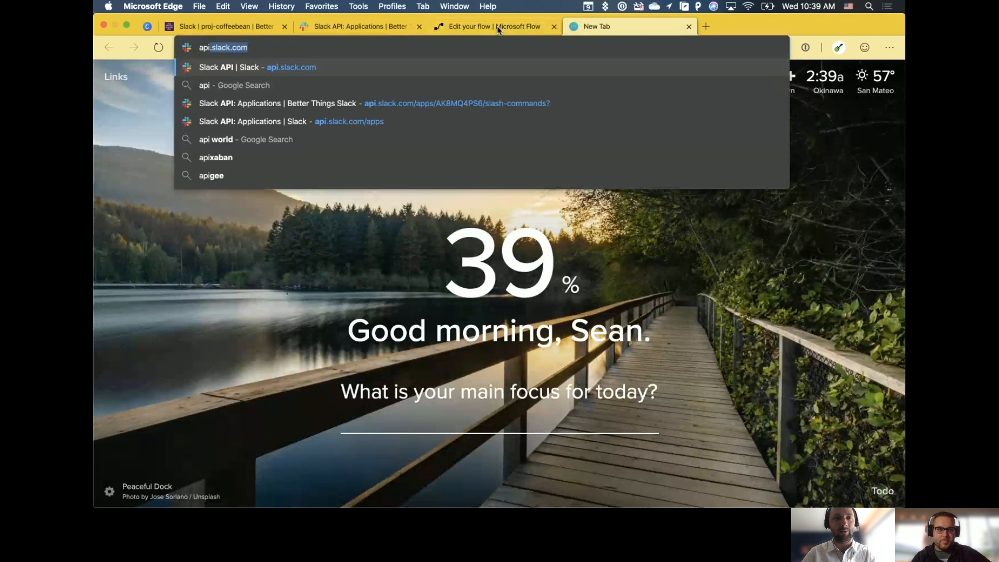
key(Return)
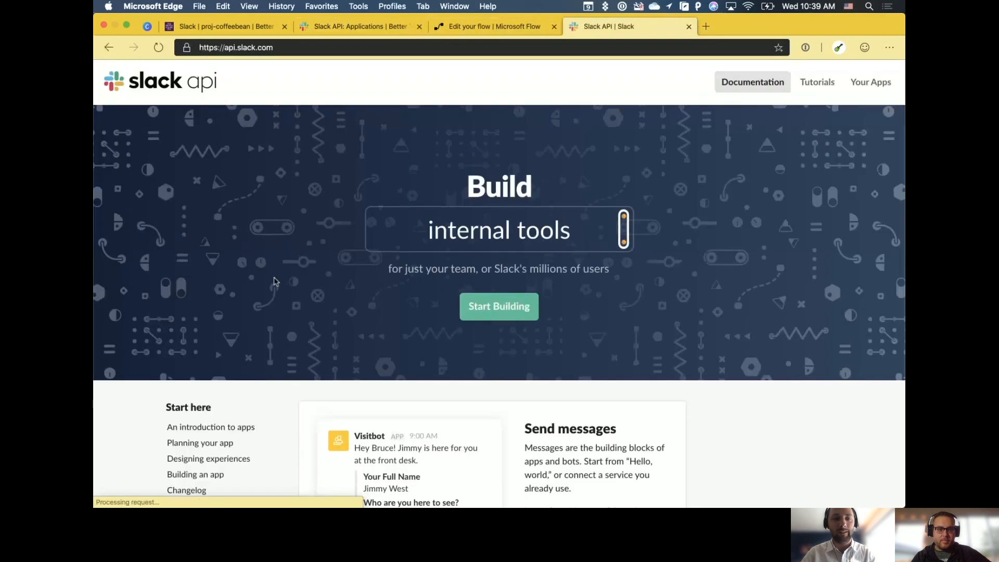
scroll(276, 281, down, 3)
click(205, 394)
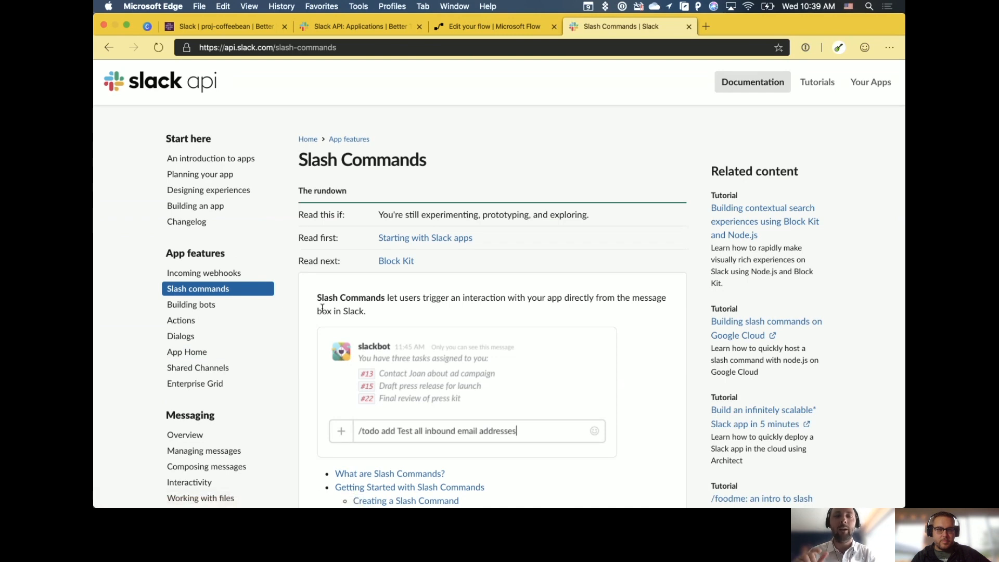
scroll(322, 308, down, 4)
scroll(322, 311, down, 15)
scroll(322, 311, down, 12)
scroll(321, 307, down, 15)
scroll(322, 307, down, 12)
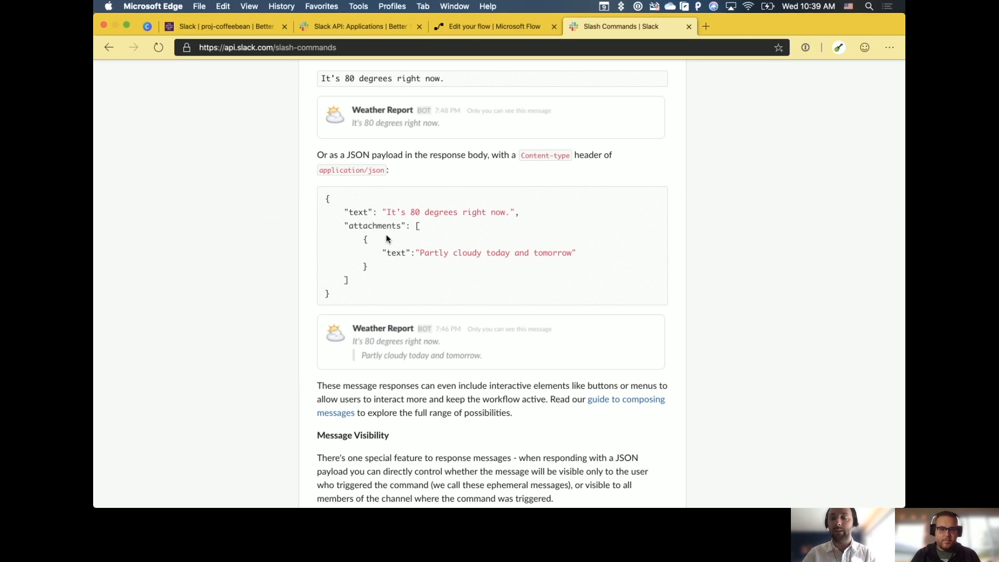
Fill the Compose action's Inputs with the saved JSON template containing response_type "in_channel", text "Text here." and parse "full"
click(479, 27)
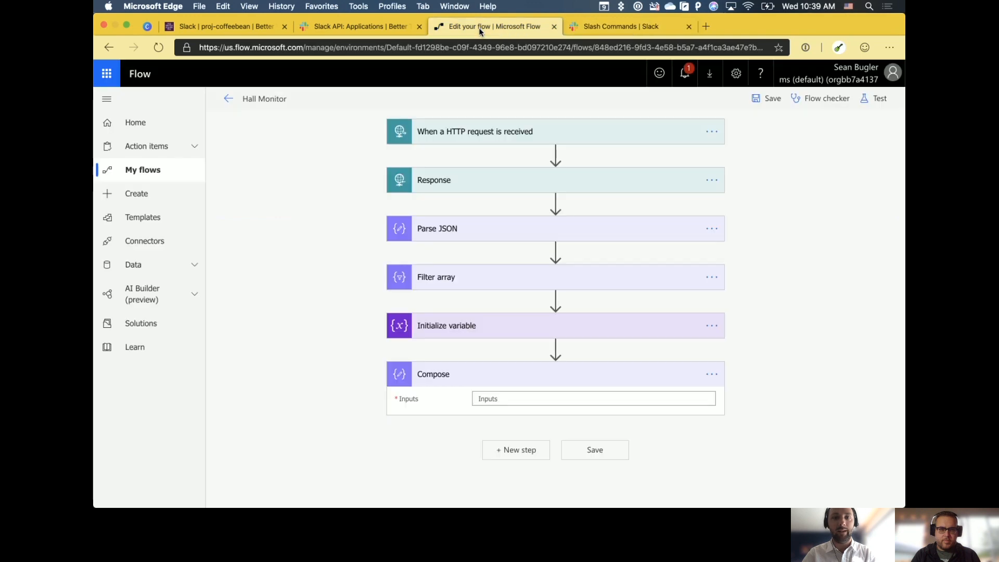
click(496, 399)
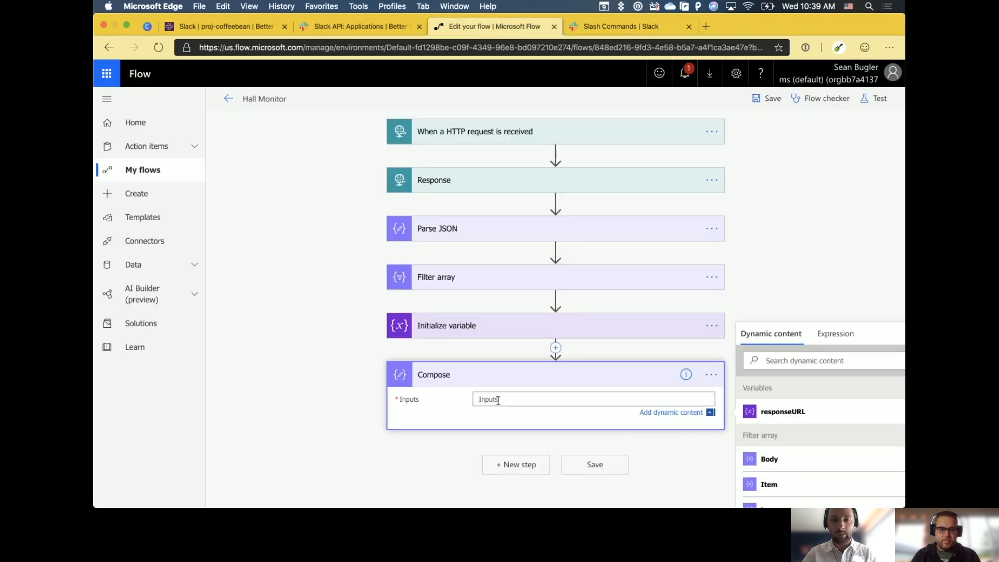
key(shift+super+v)
double_click(174, 430)
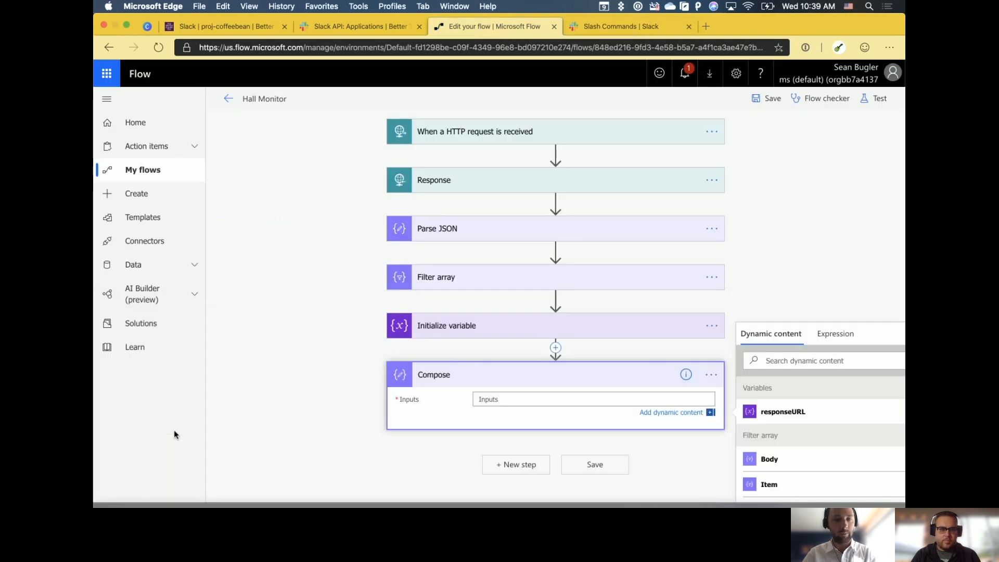
scroll(424, 429, down, 1)
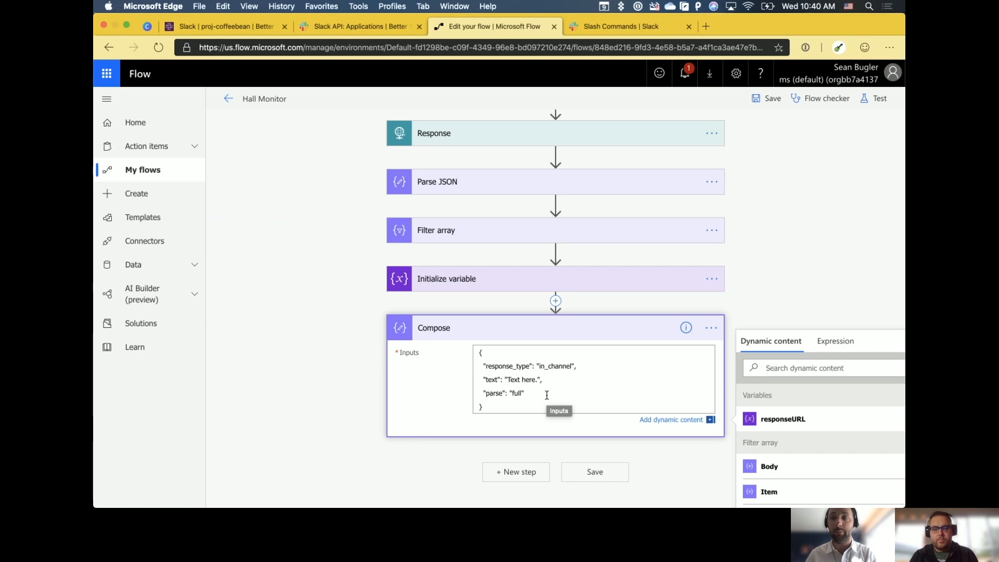
Replace the placeholder text value in the Compose JSON with "Hey folks, maybe this isn't the best place for this conversation."
drag(536, 381, 510, 382)
key(BackSpace)
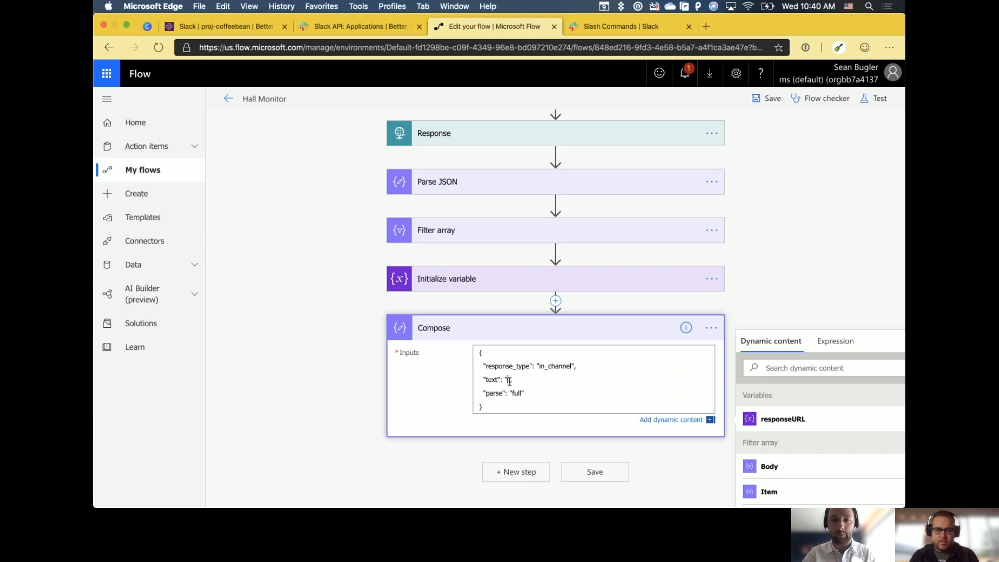
text(Hey folks, )
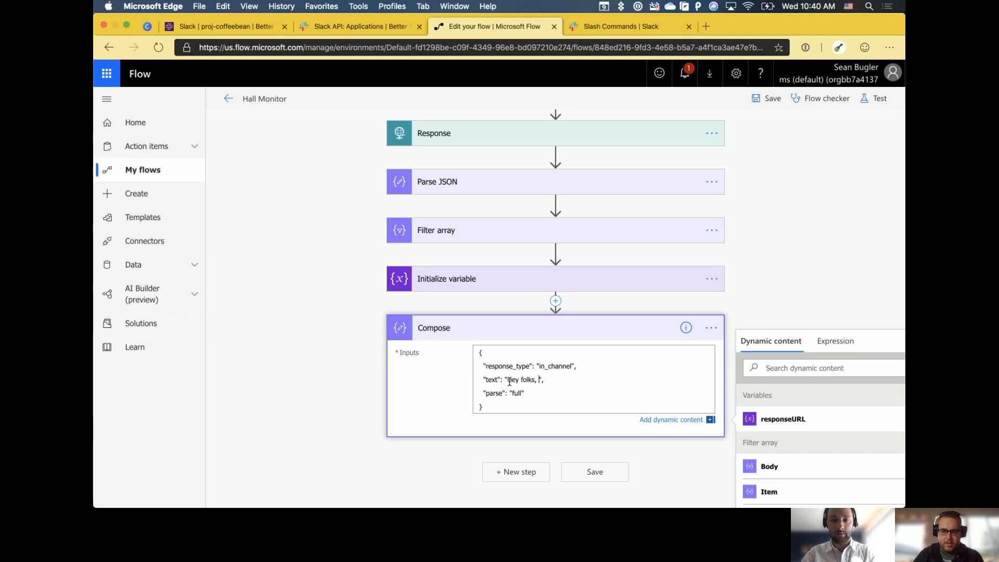
text(maybe this isn't )
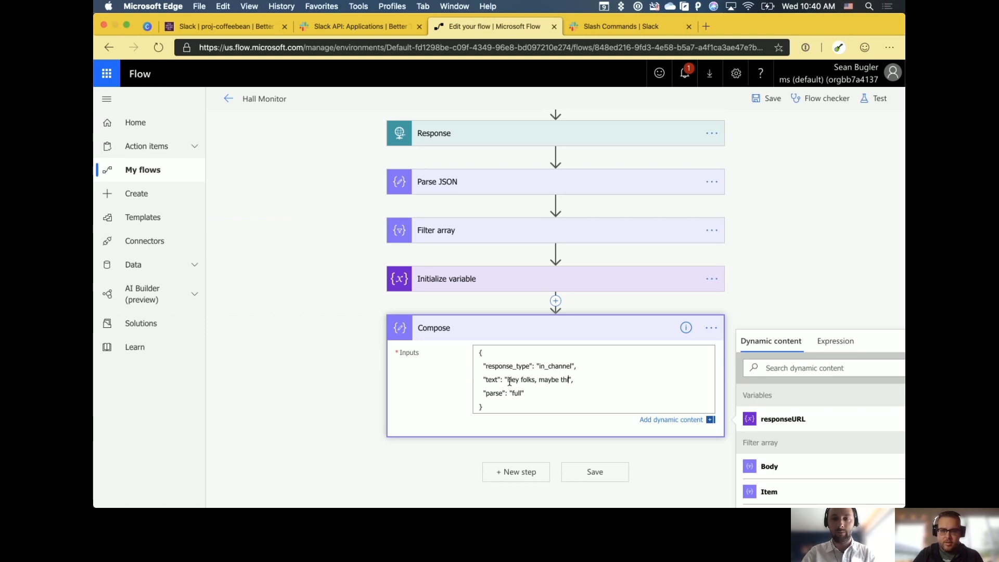
text(the best place)
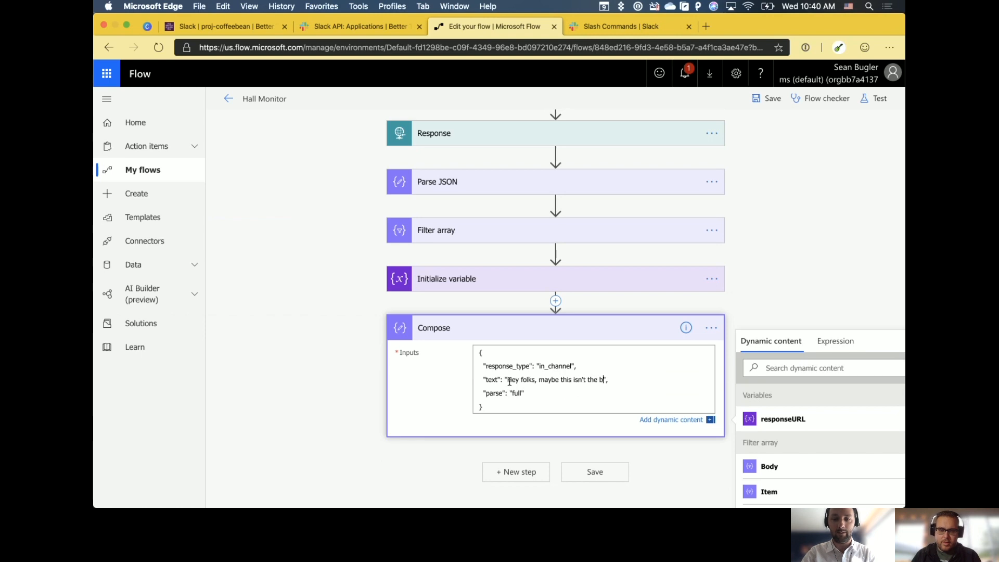
text( for this c)
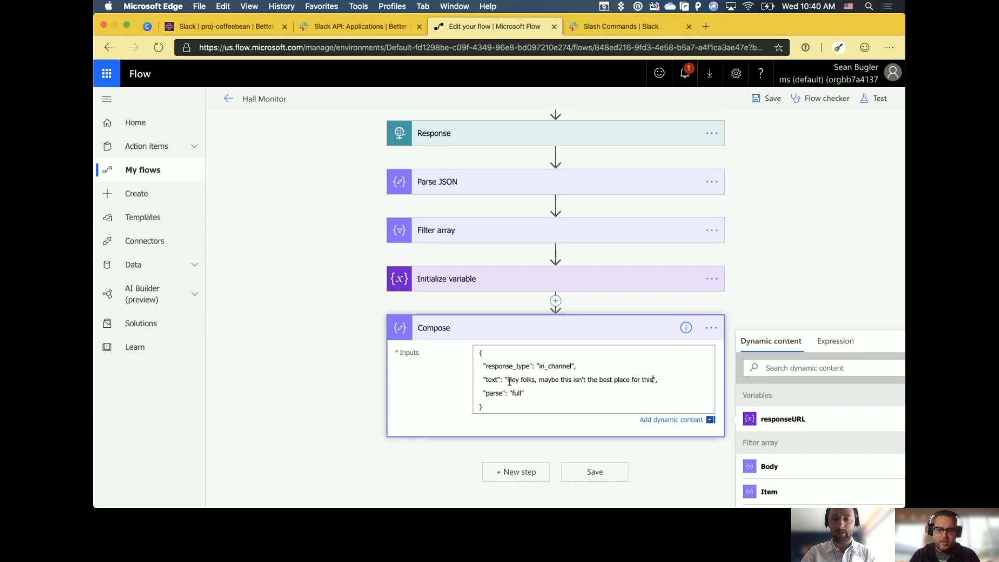
text(onversation.)
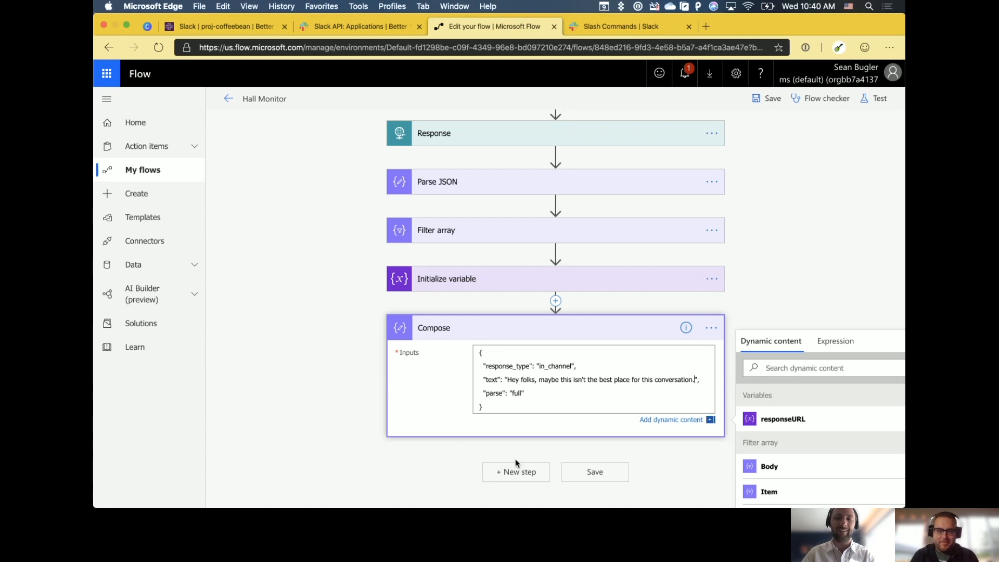
Add an HTTP action after the Compose action
scroll(512, 453, down, 2)
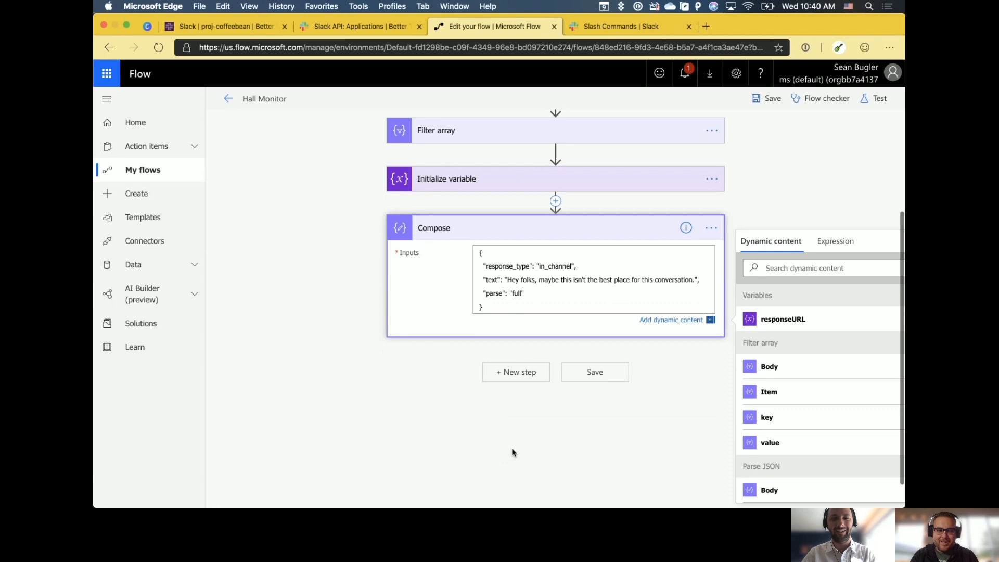
click(517, 376)
click(480, 300)
text(http)
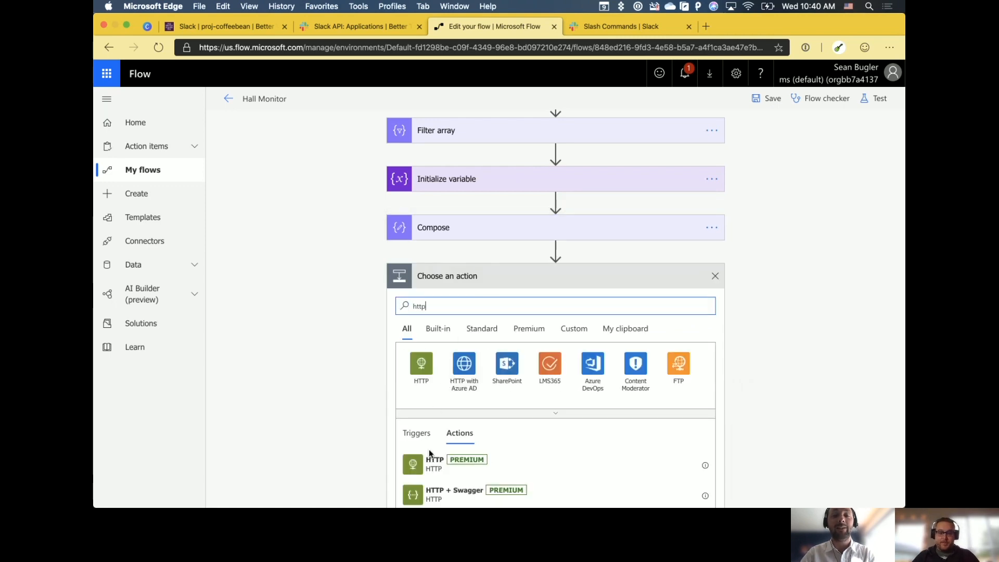
click(441, 465)
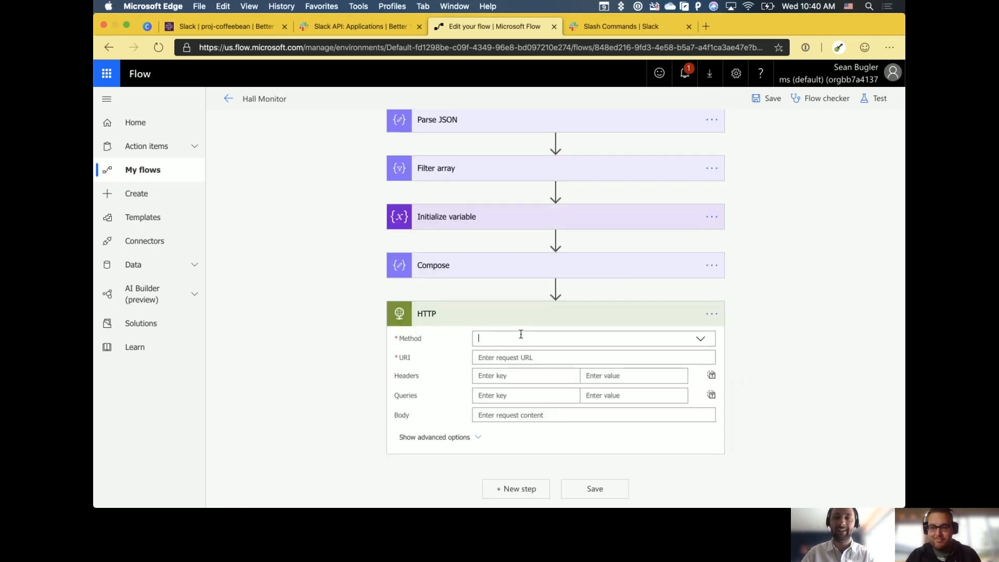
Set the HTTP action's method to POST and its URI to the responseURL variable
click(519, 335)
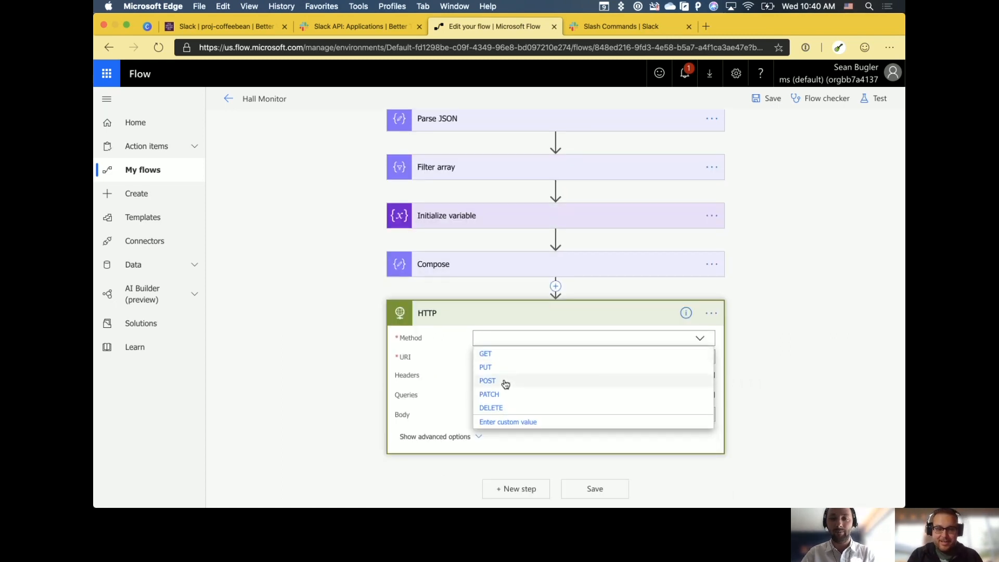
click(504, 382)
click(508, 358)
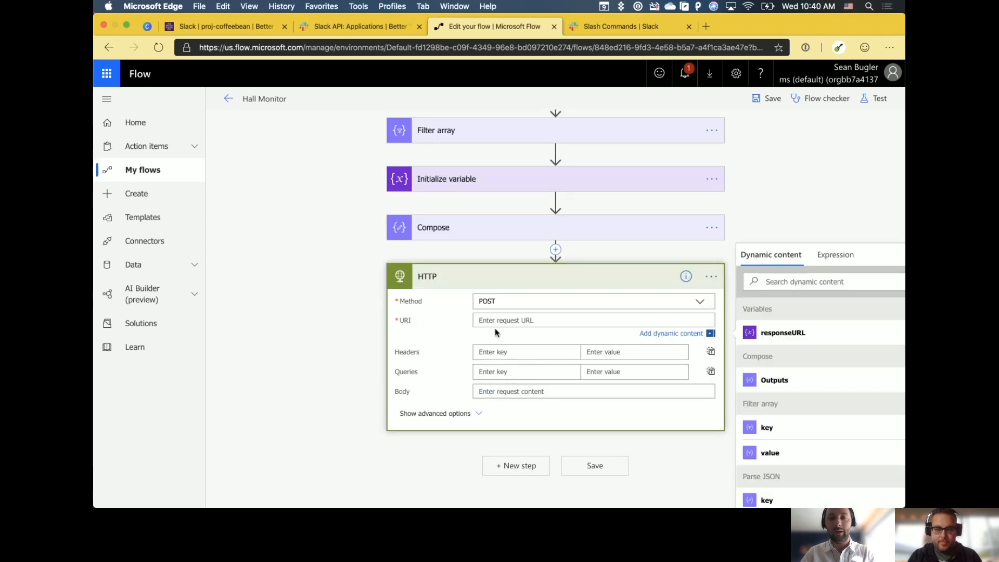
click(768, 338)
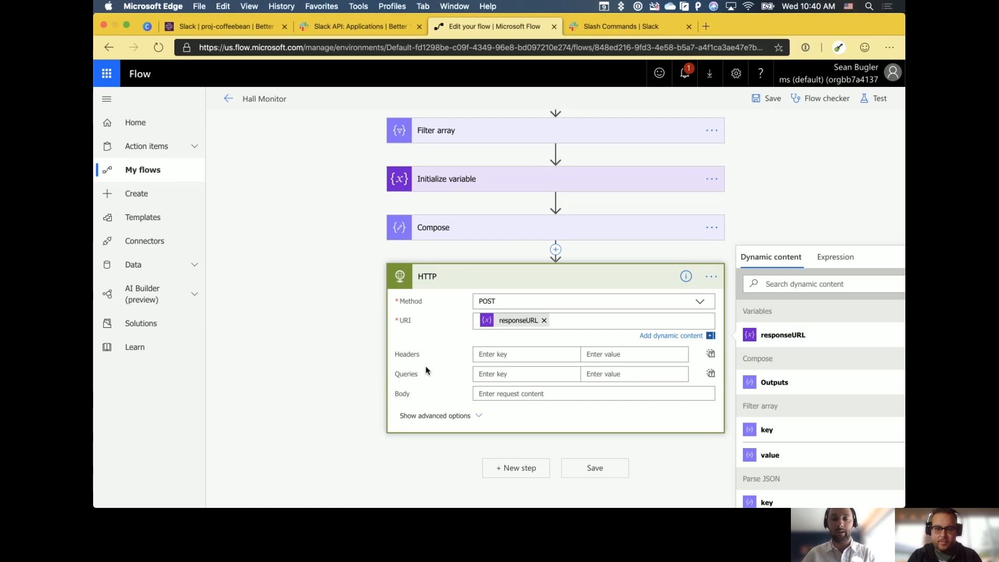
Copy the header name Content-type and its value application/json from the Slack Slash Commands documentation
click(620, 28)
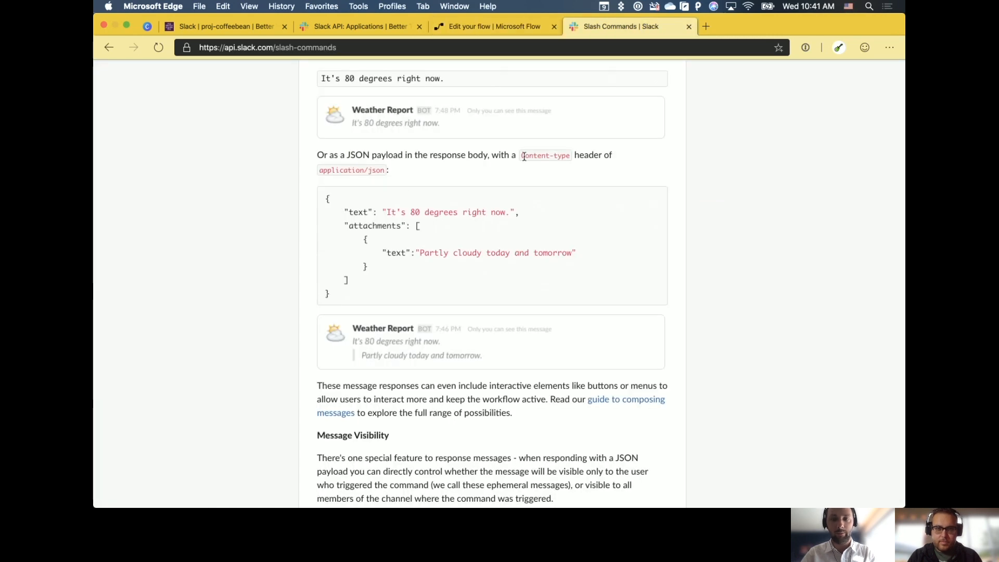
drag(522, 157, 569, 157)
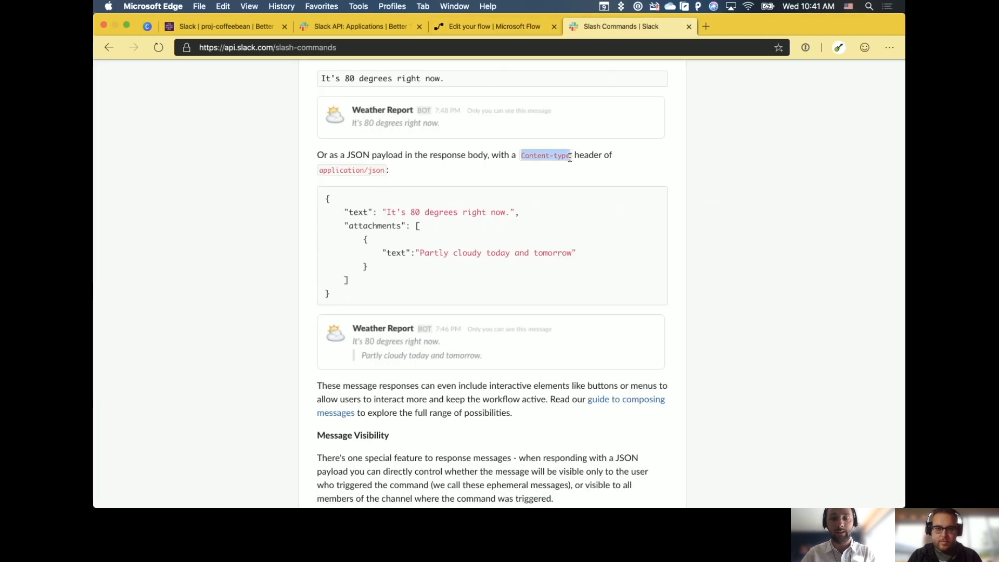
drag(320, 169, 387, 170)
key(super+c)
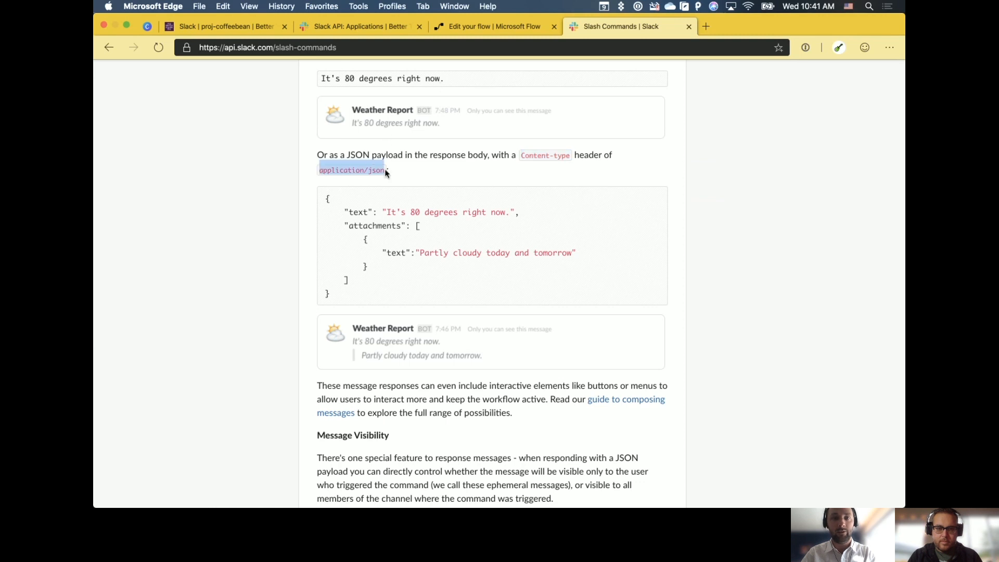
Add a header to the HTTP action with the copied key Content-type and value application/json
click(492, 28)
key(super+shift+v)
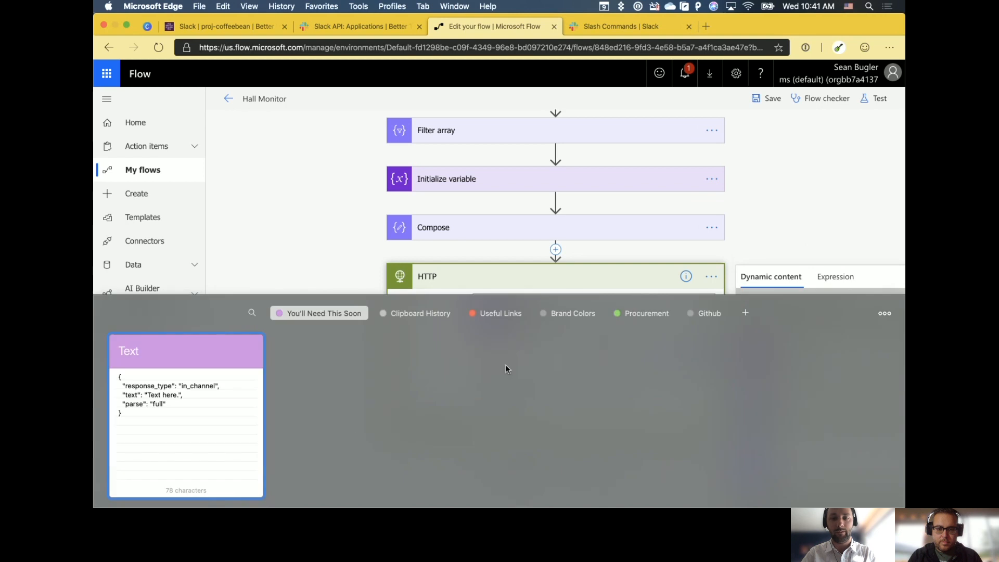
click(416, 313)
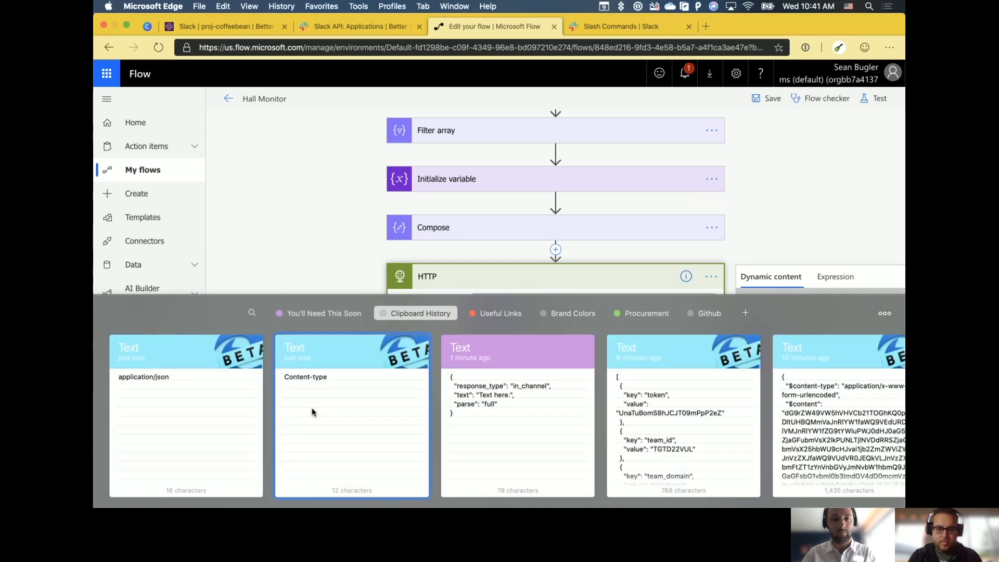
double_click(312, 411)
click(625, 342)
key(super+shift+v)
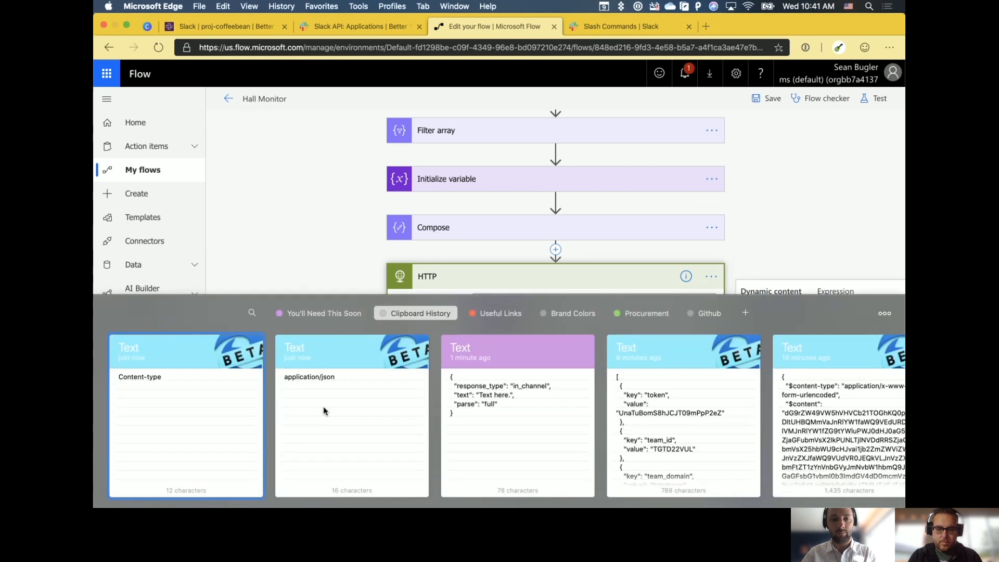
double_click(323, 407)
Set the HTTP action's body to the Compose Outputs and save the flow
scroll(536, 367, down, 1)
click(522, 384)
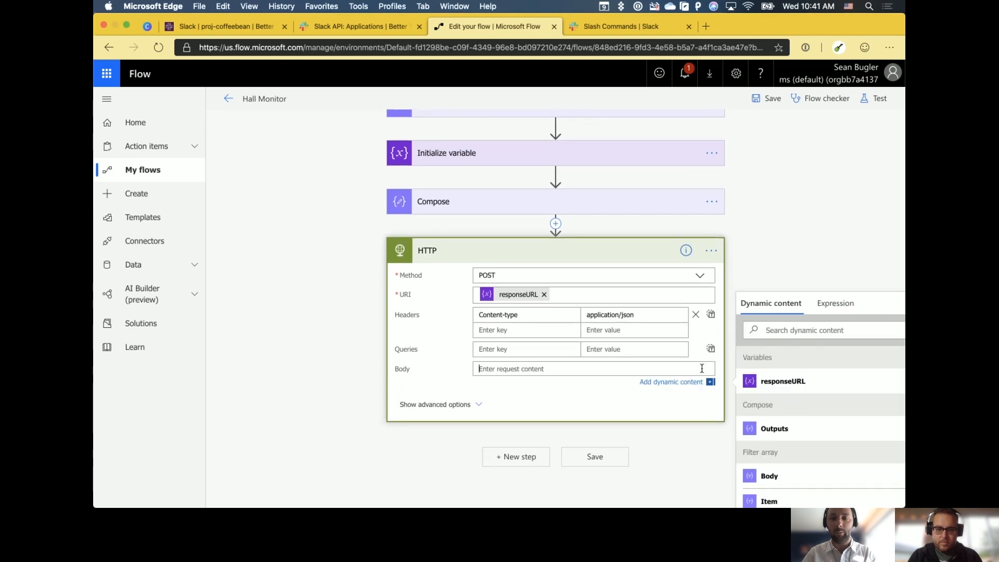
scroll(721, 381, down, 3)
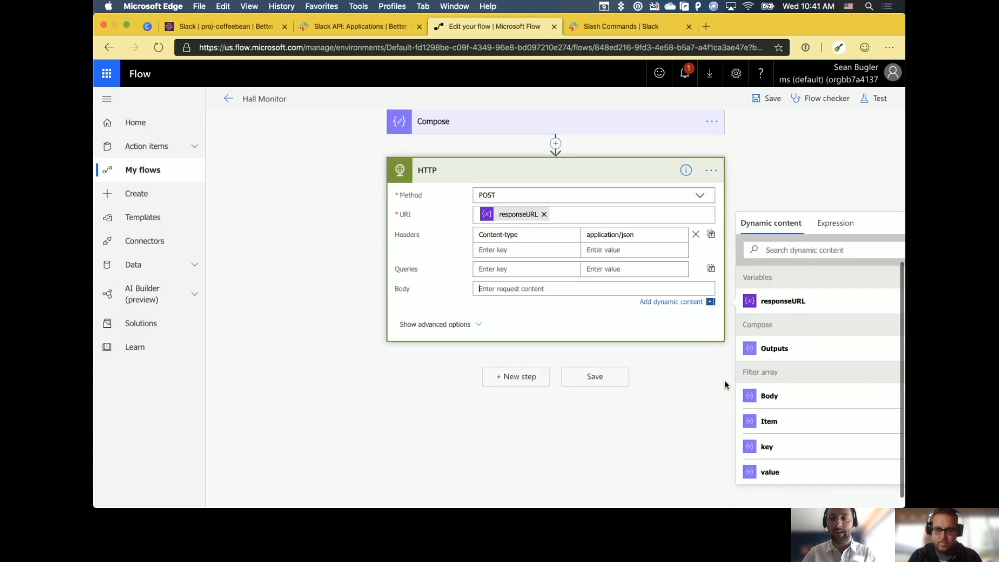
click(790, 347)
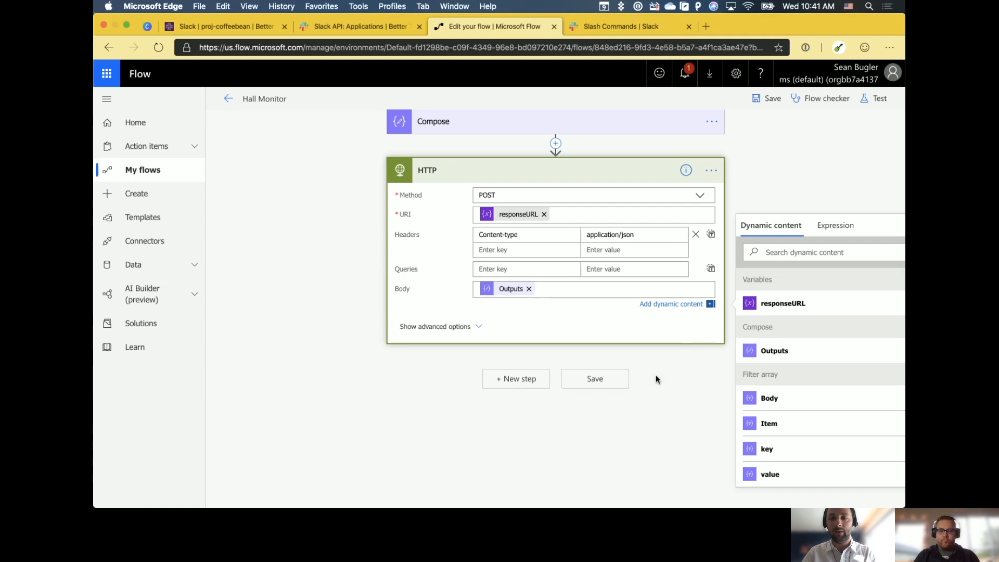
click(595, 380)
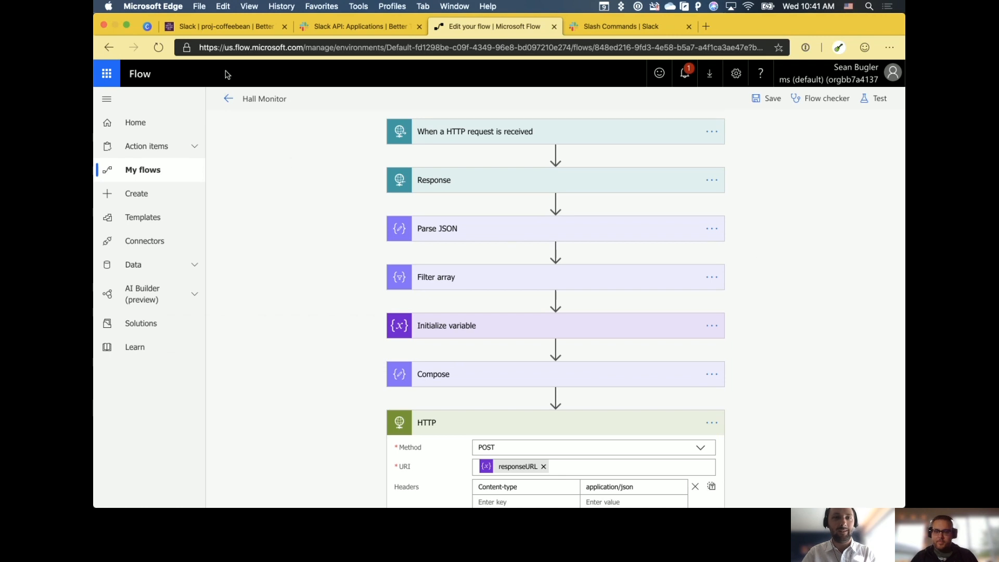
Run the /hallmonitor command in Slack's #proj-coffeebean channel to test the flow
click(240, 32)
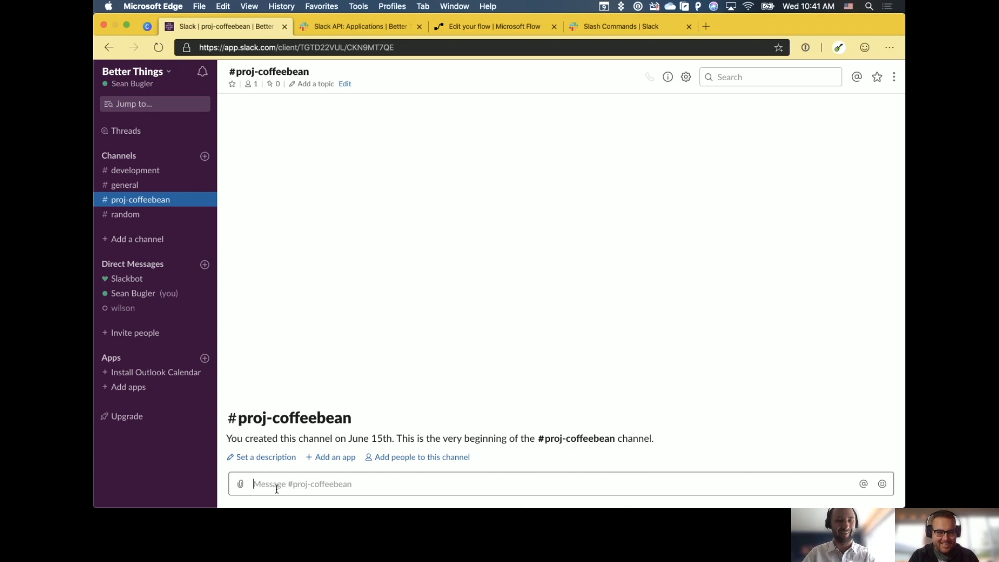
text(/)
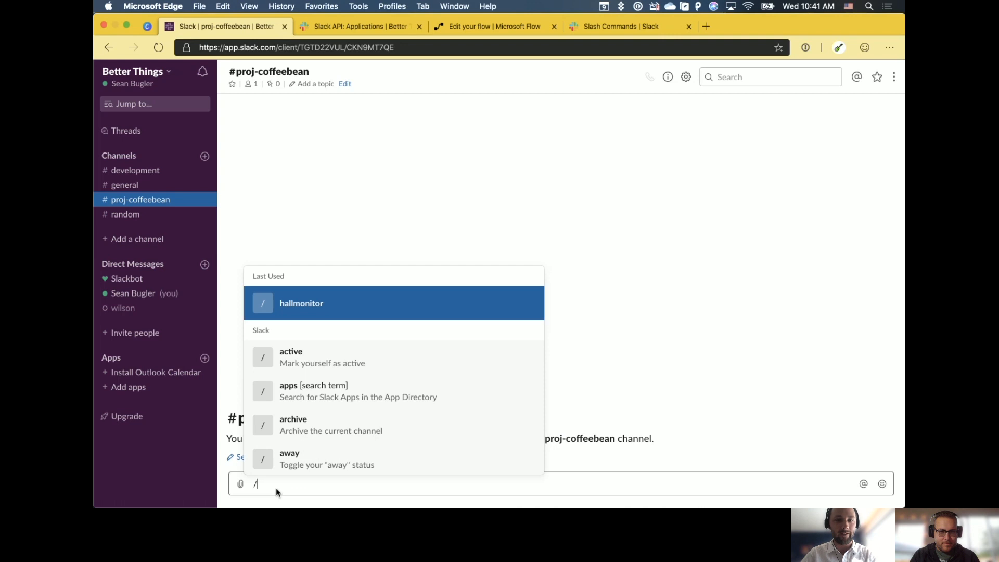
key(Return)
key(Return)
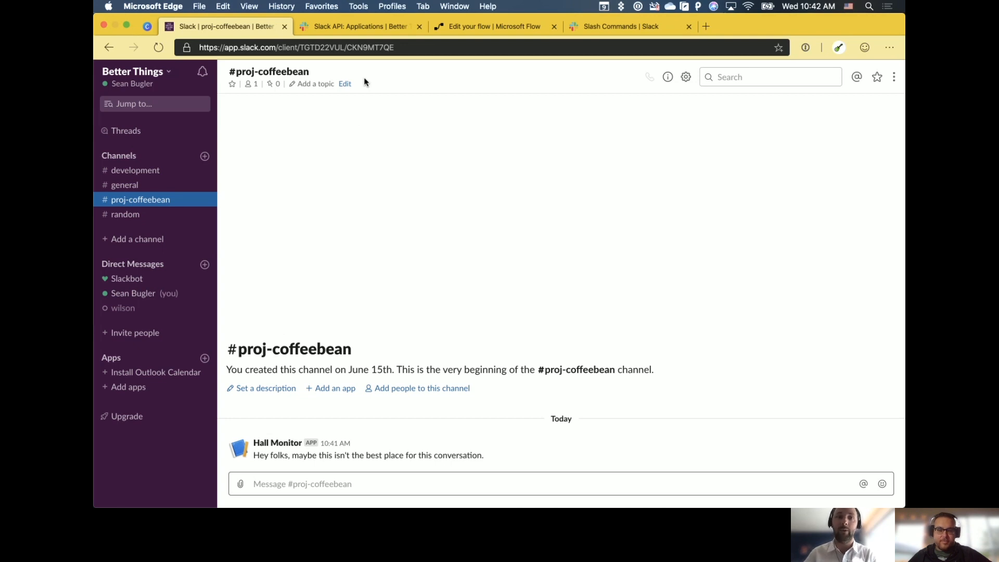
click(144, 28)
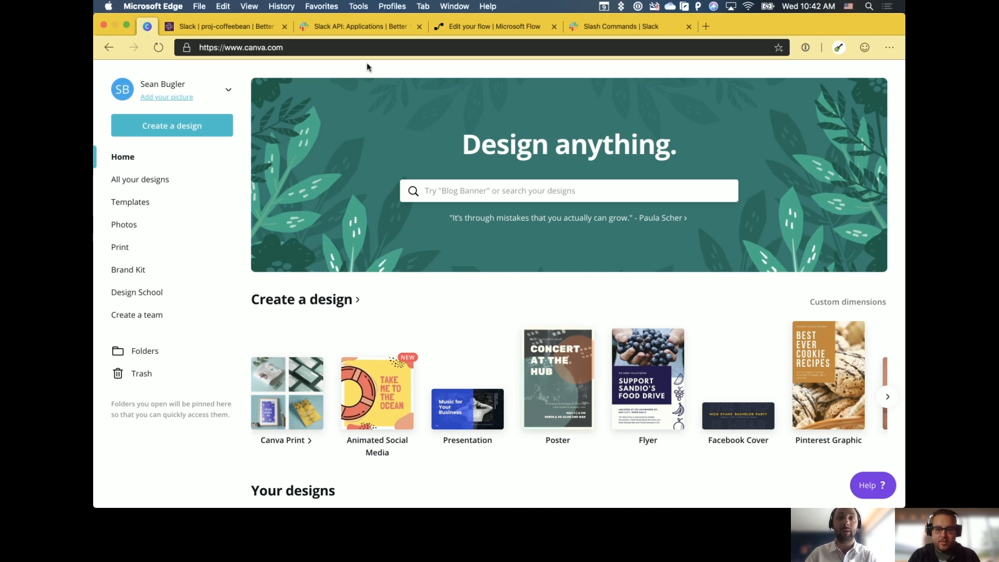
click(267, 25)
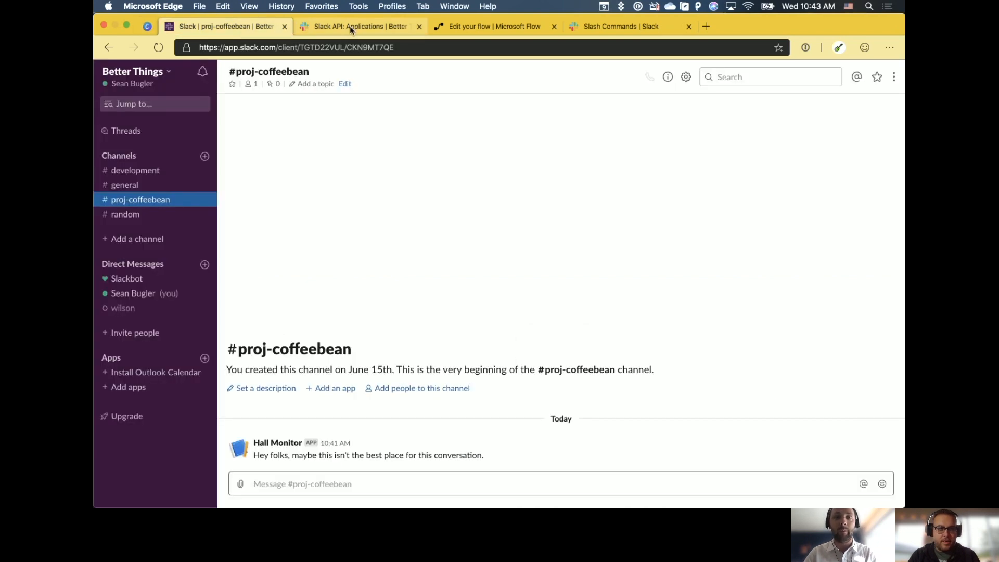
Try to upload apple-touch-icon (1).png as the Hall Monitor app icon in the Slack API's Display Information
click(349, 26)
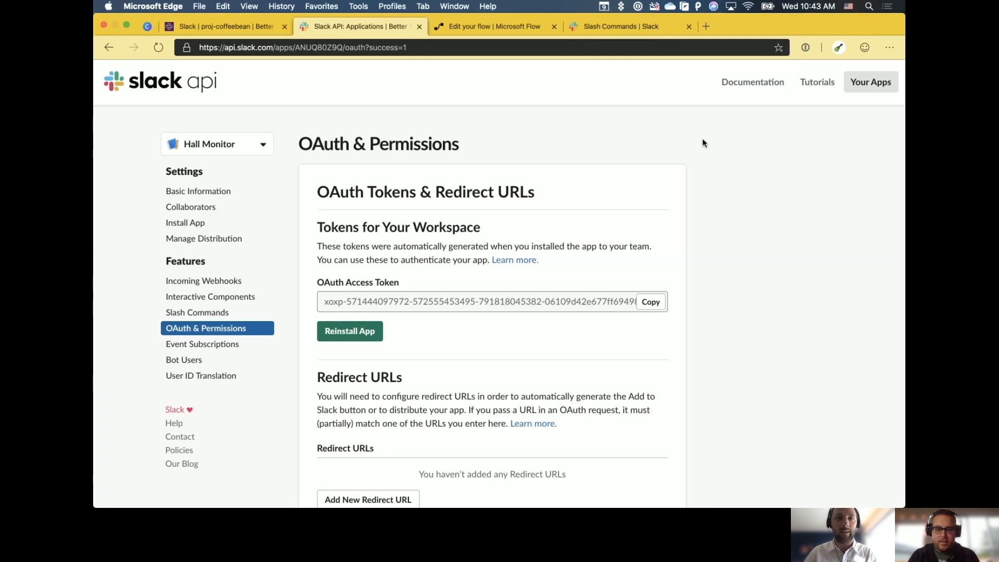
click(203, 196)
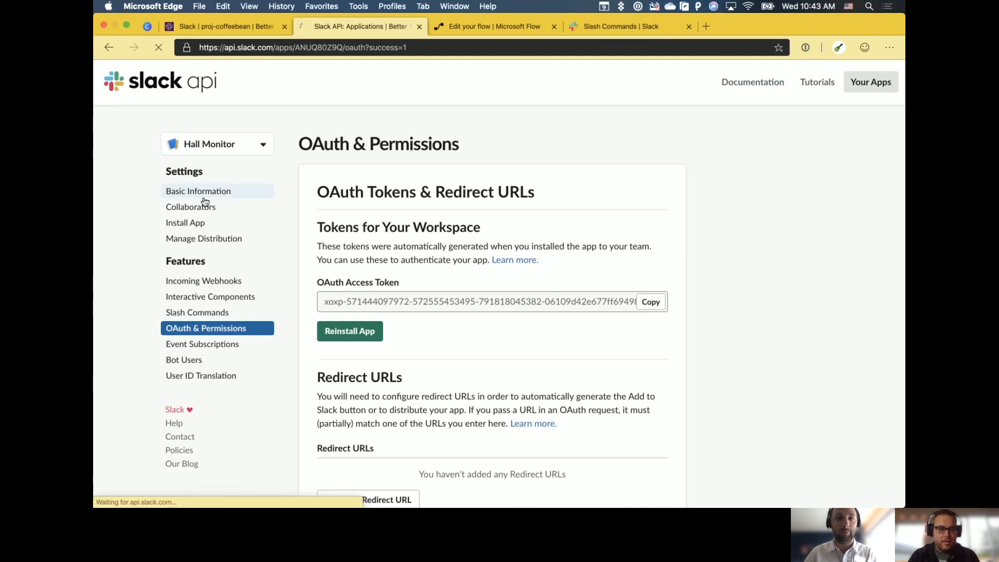
scroll(368, 266, down, 10)
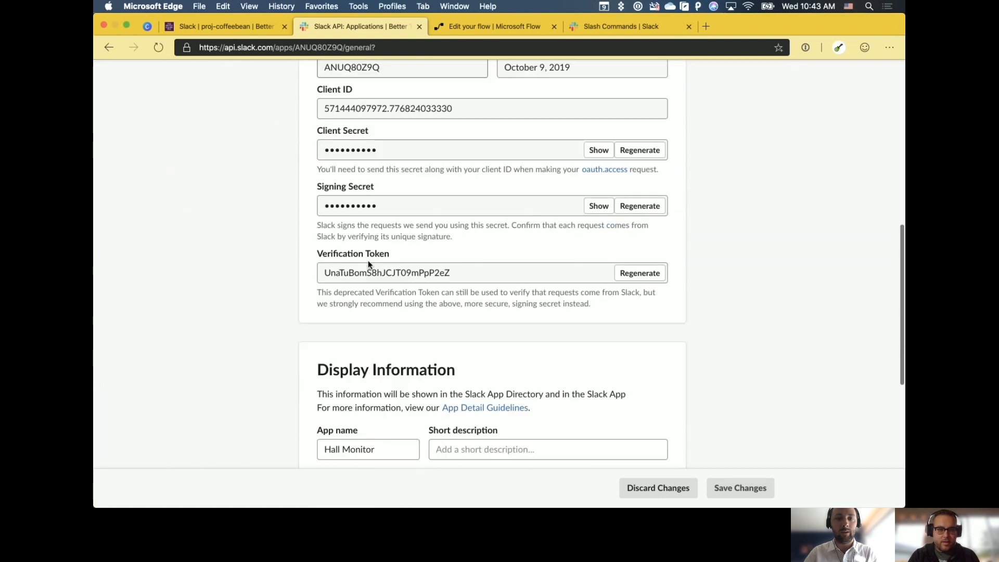
scroll(368, 264, down, 4)
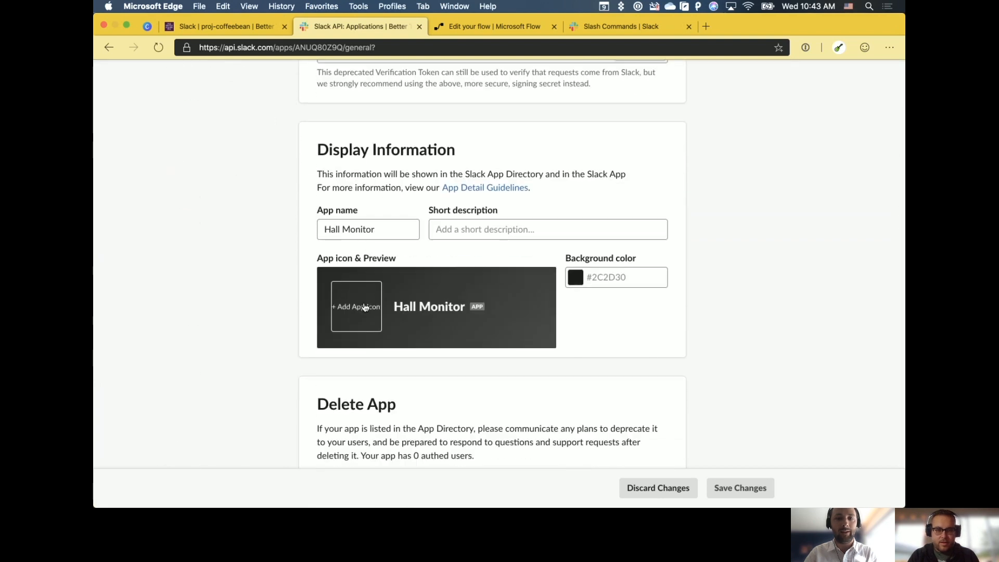
click(365, 307)
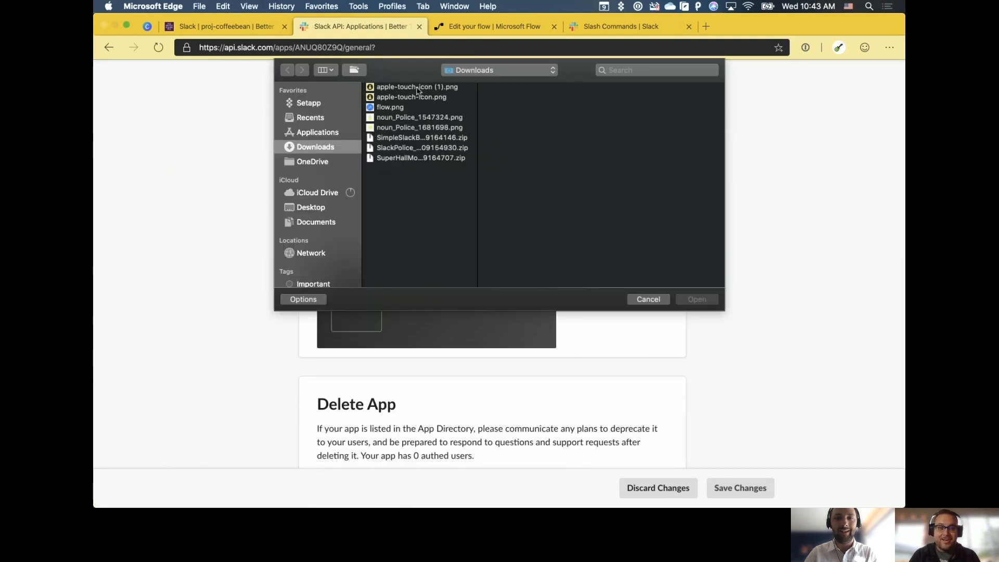
double_click(417, 87)
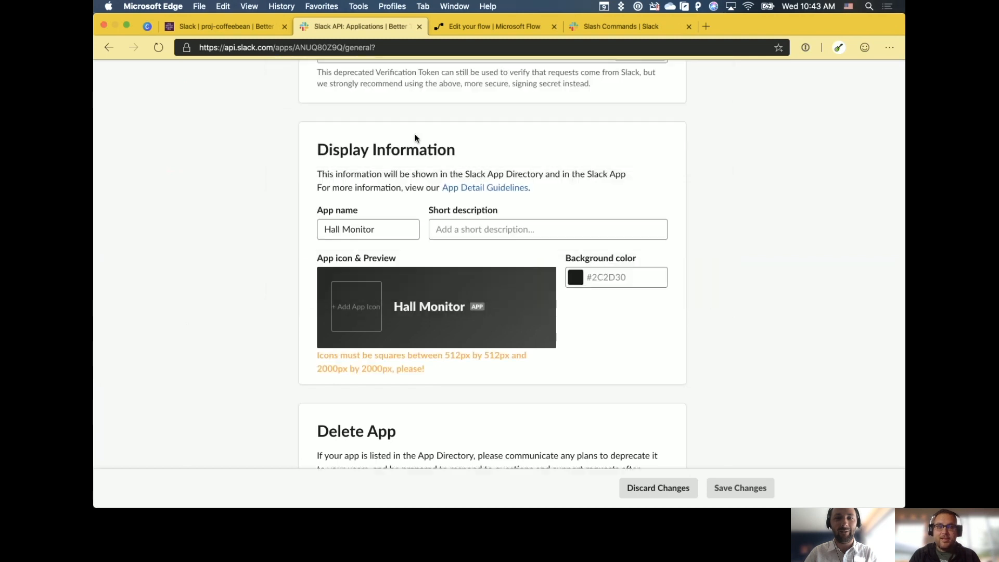
Try to upload apple-touch-icon.png from Downloads as the app icon instead
click(360, 307)
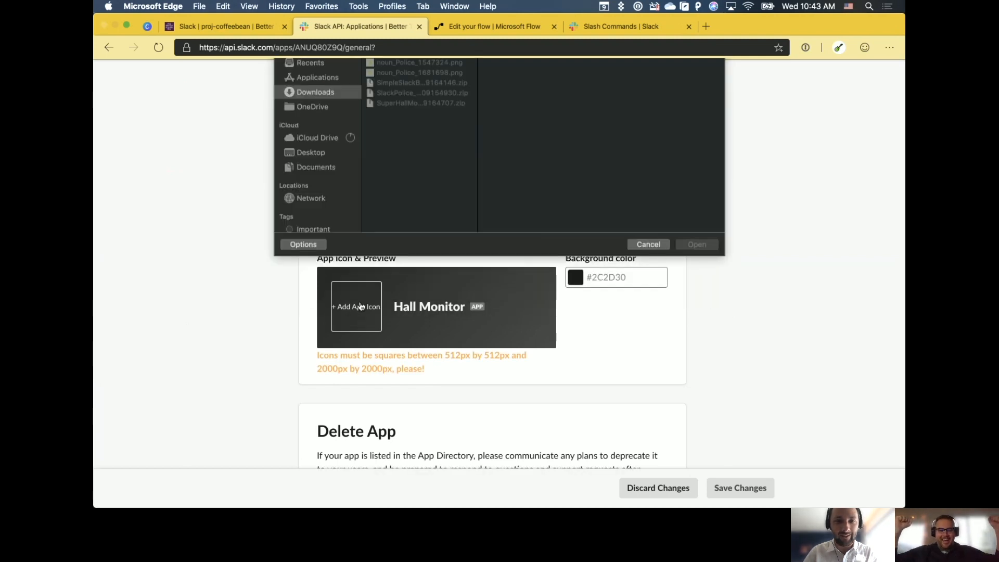
click(429, 97)
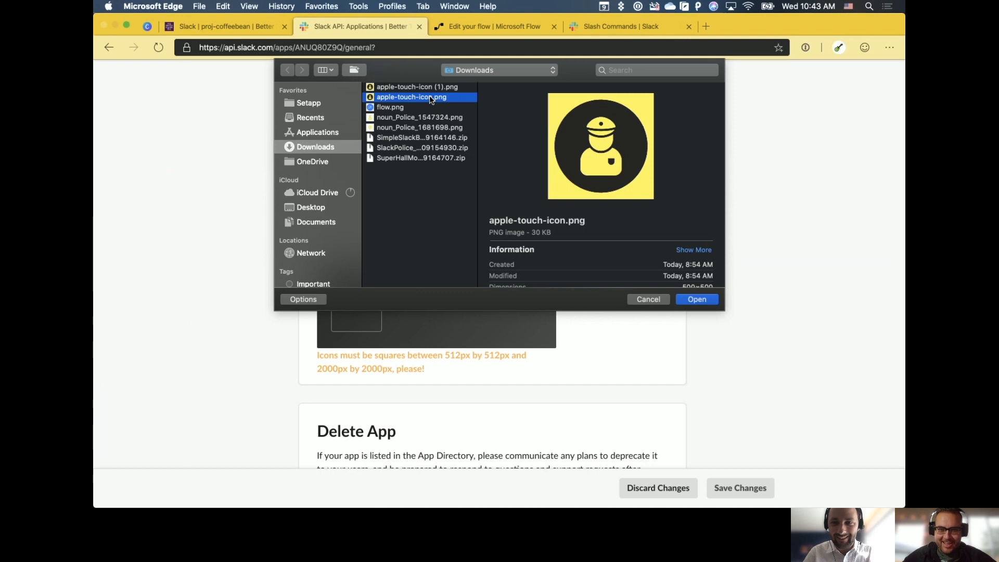
double_click(429, 96)
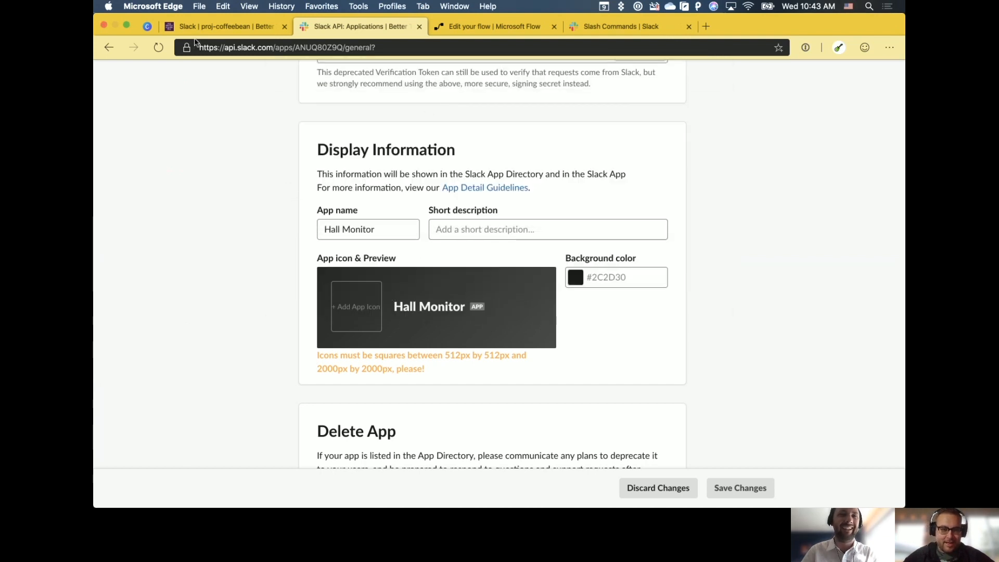
Switch to Canva and open the apple-touch-icon design from the saved designs
click(147, 26)
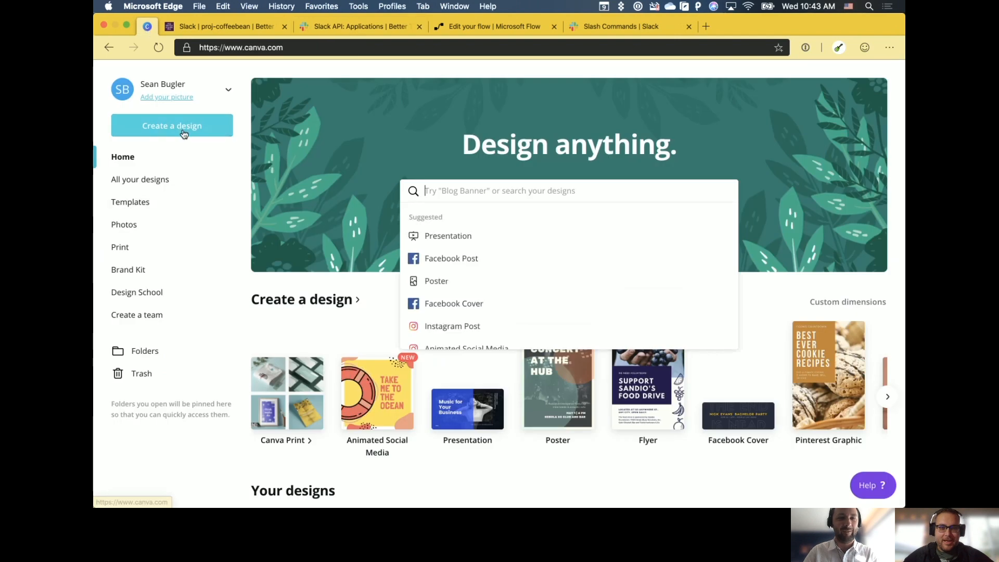
click(236, 183)
scroll(319, 260, down, 1)
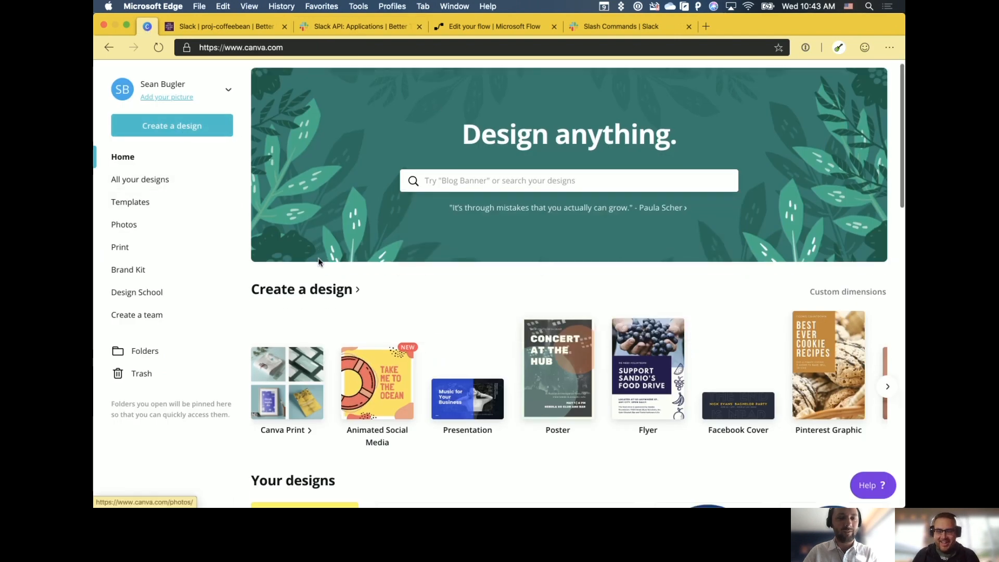
scroll(319, 260, down, 5)
click(314, 219)
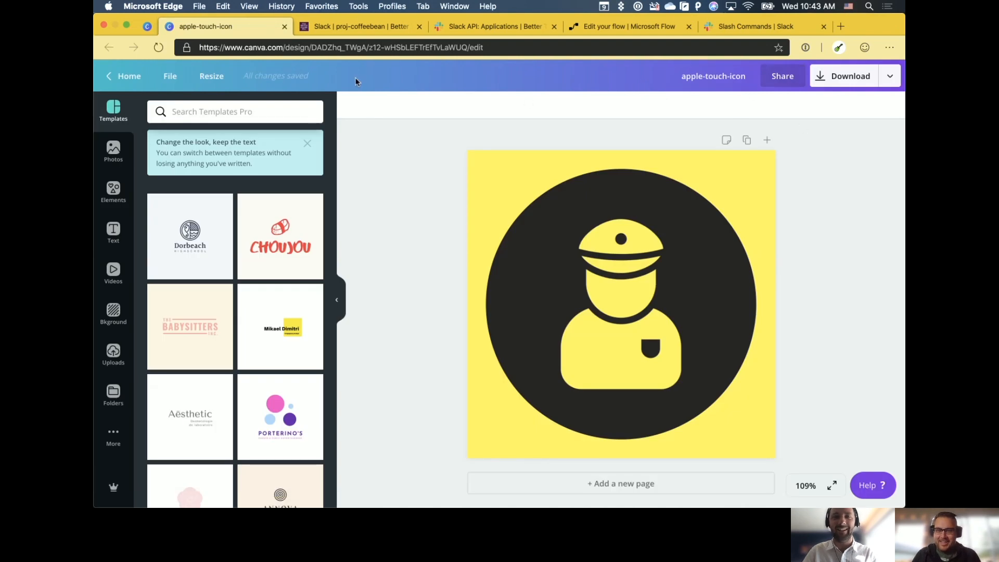
Switch to Slack and run the /hallmonitor command in the #development channel
click(333, 29)
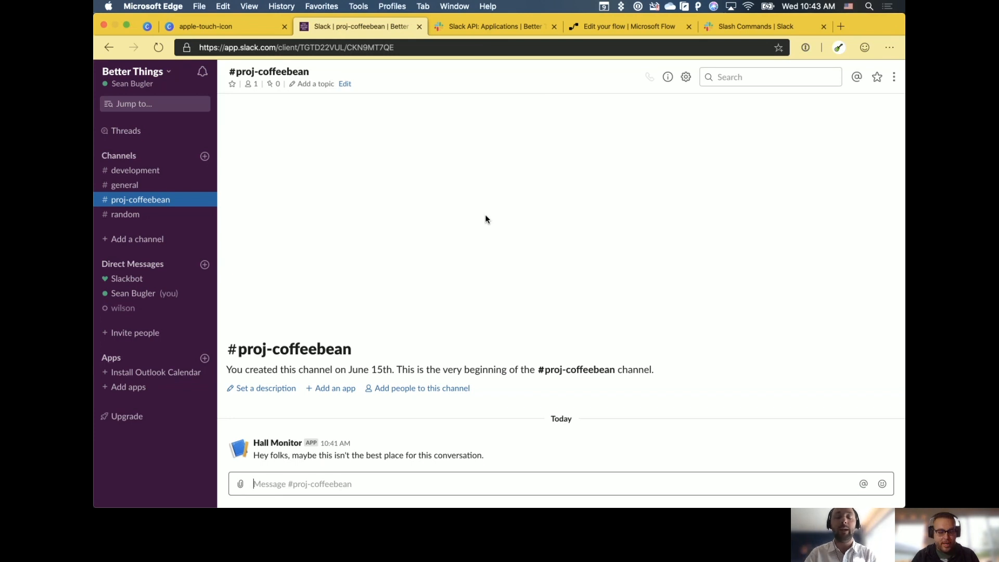
text(/)
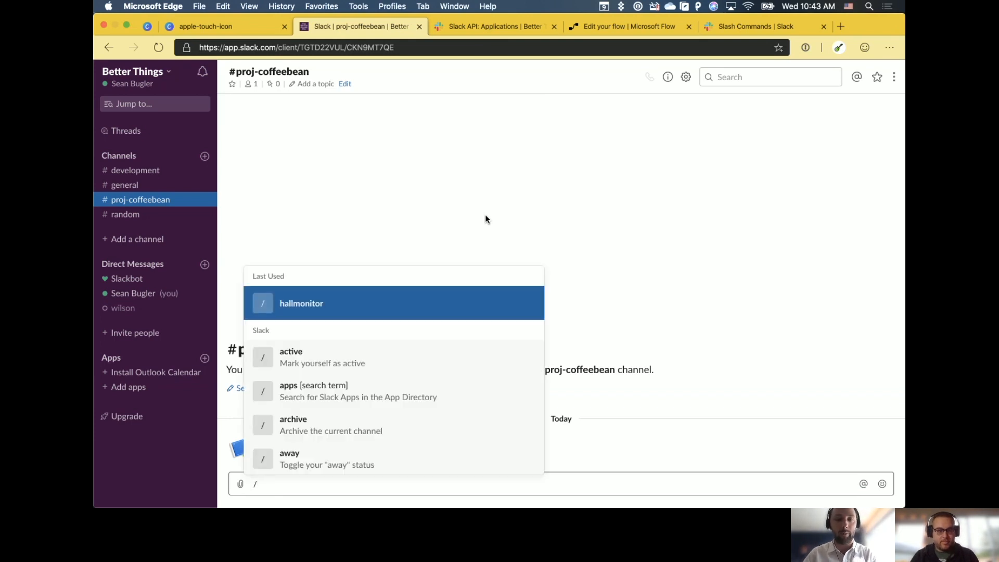
click(615, 486)
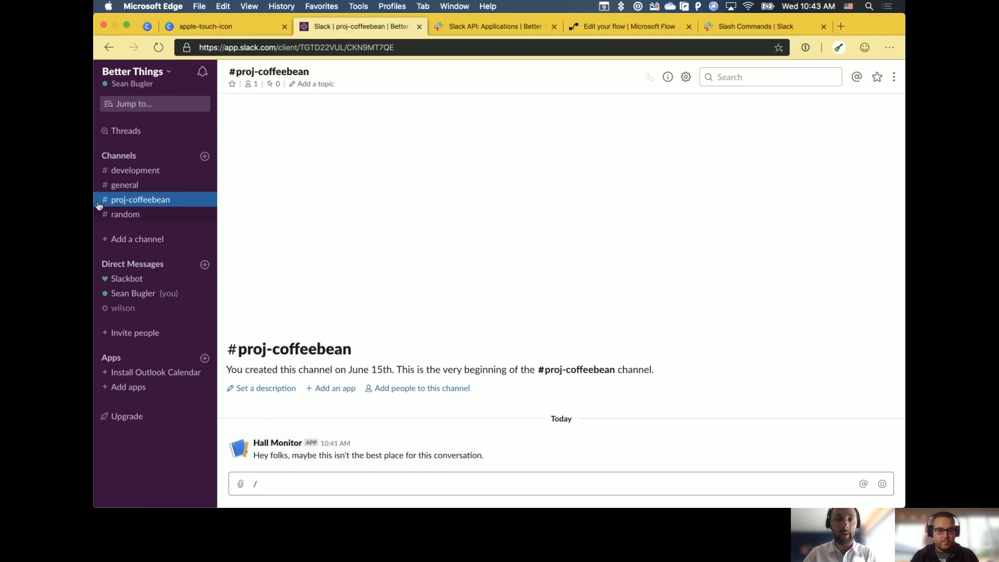
click(140, 172)
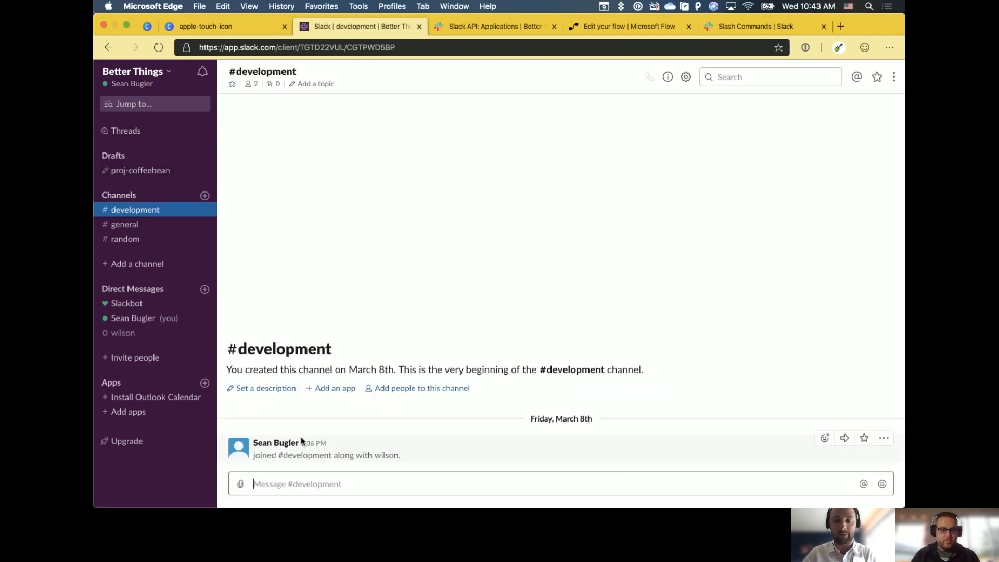
text(/)
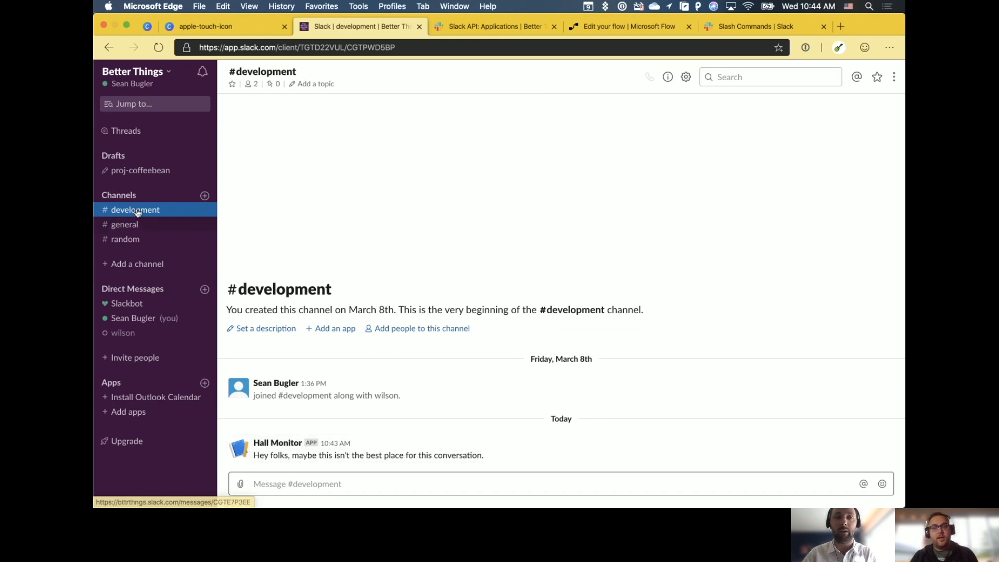
Run /superhallmonitor in the #proj-coffeebean channel with #development as its target channel
click(151, 175)
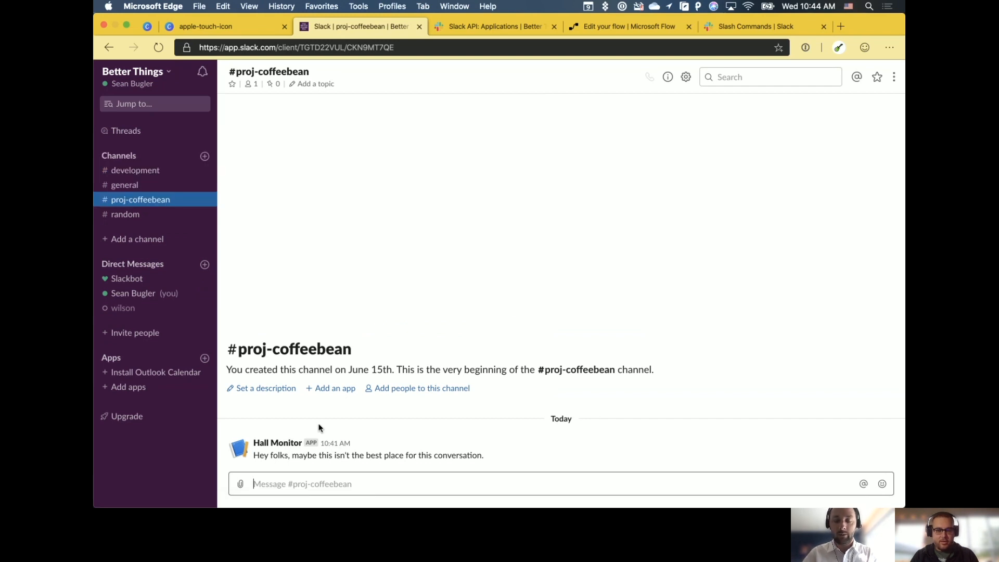
text(/superhallmonitor)
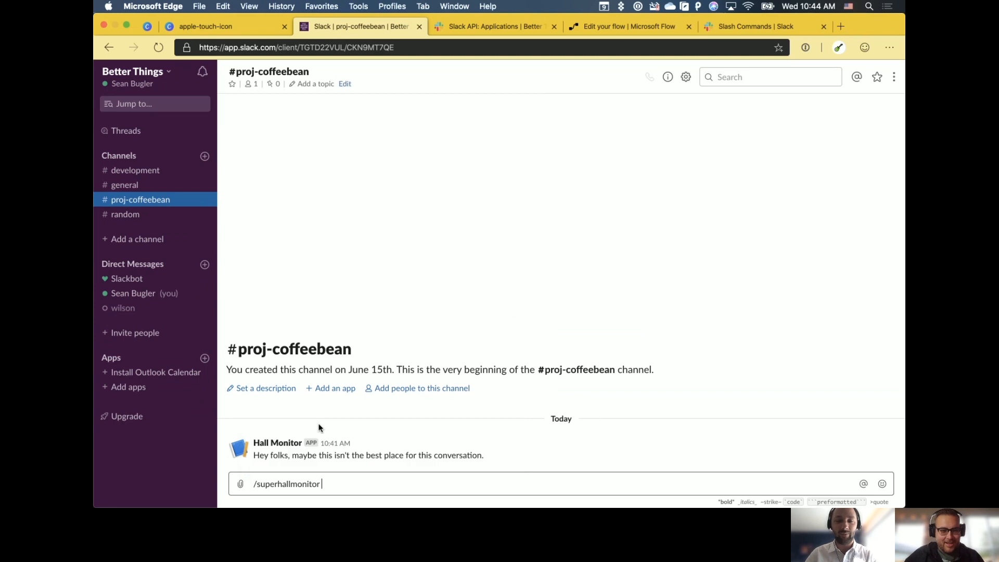
key(Tab)
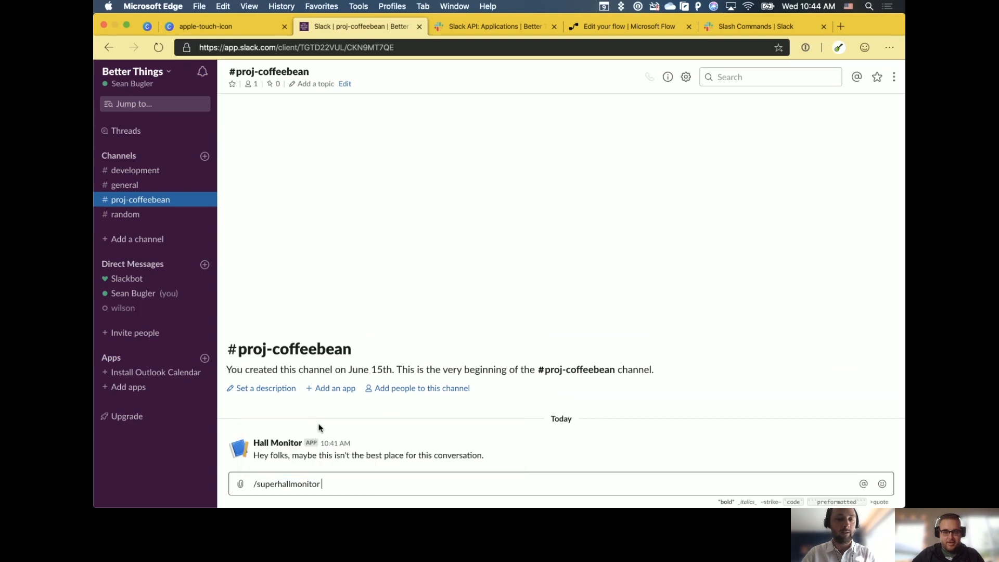
text(#de)
key(Tab)
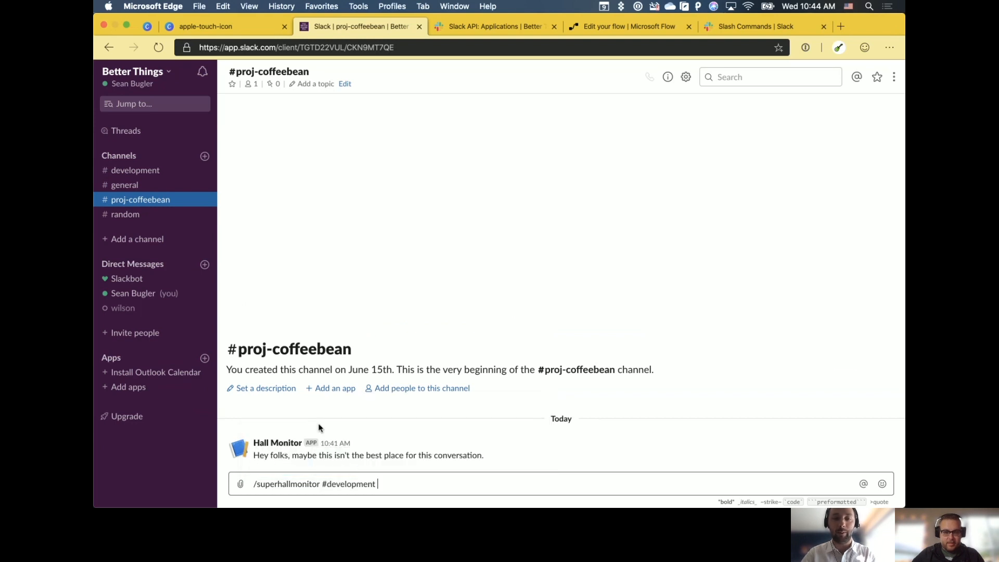
key(Return)
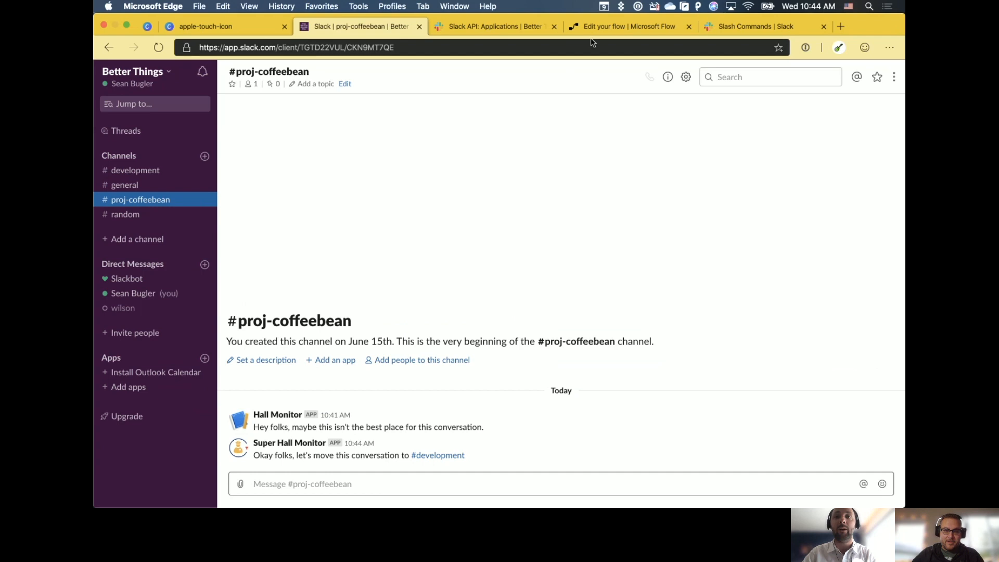
Leave the Hall Monitor flow in Microsoft Flow, open Super Hall Monitor to examine its actions, and return to Slack's #proj-coffeebean channel
click(604, 26)
click(153, 167)
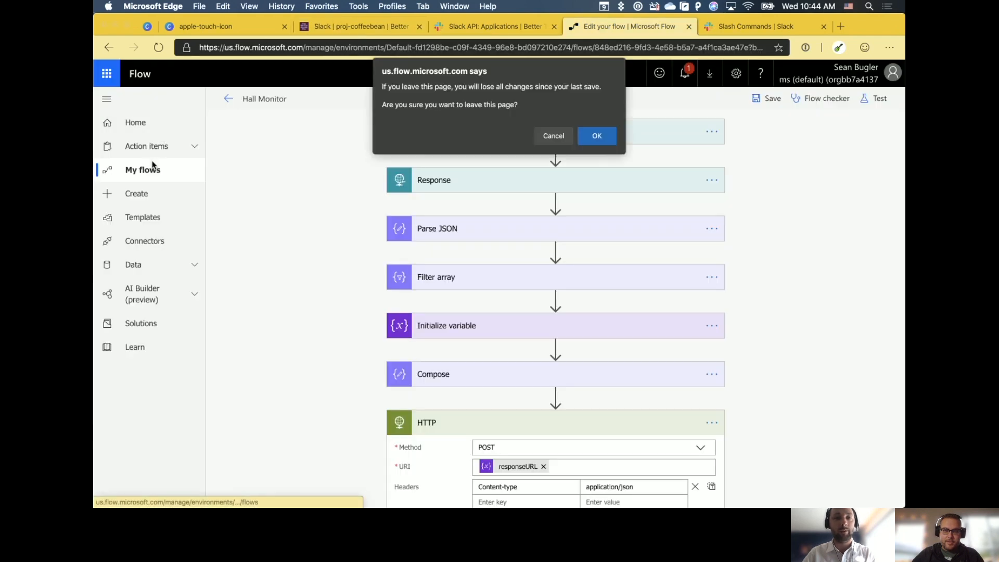
key(Return)
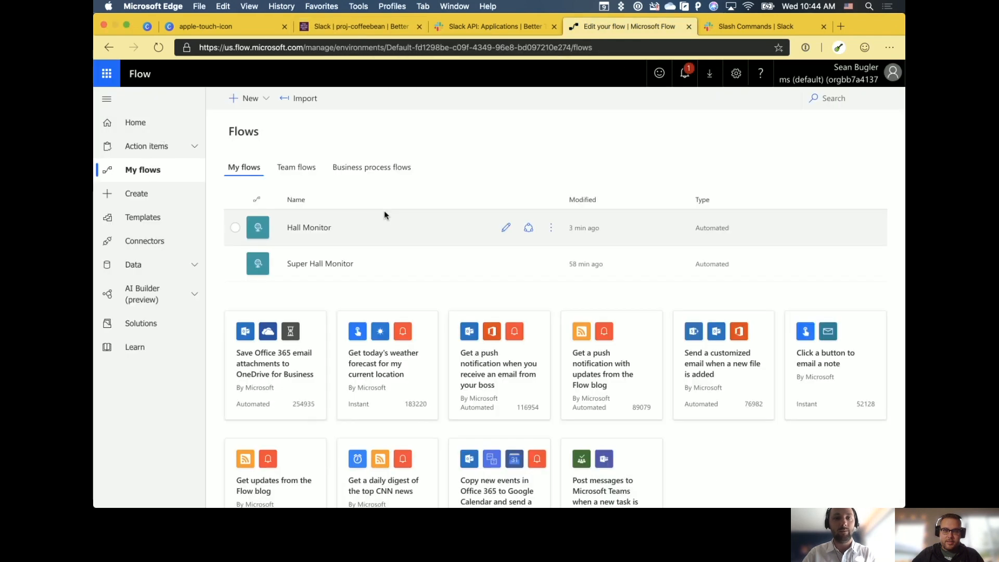
click(504, 266)
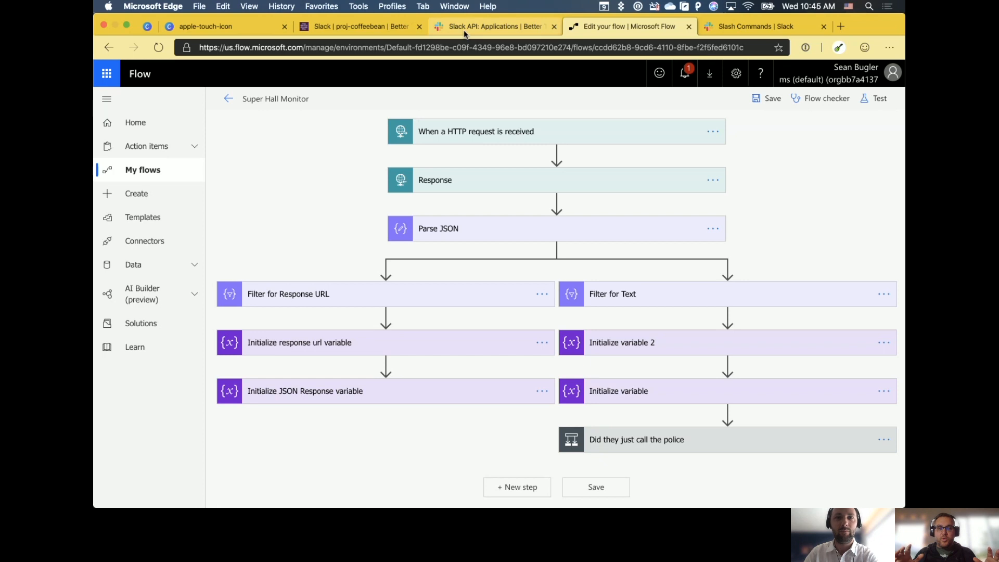
click(370, 27)
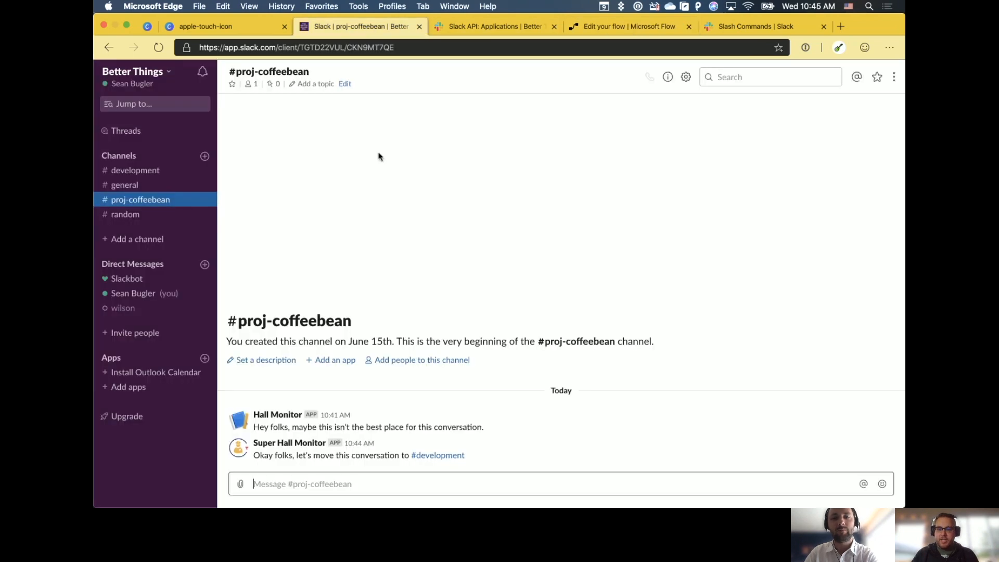